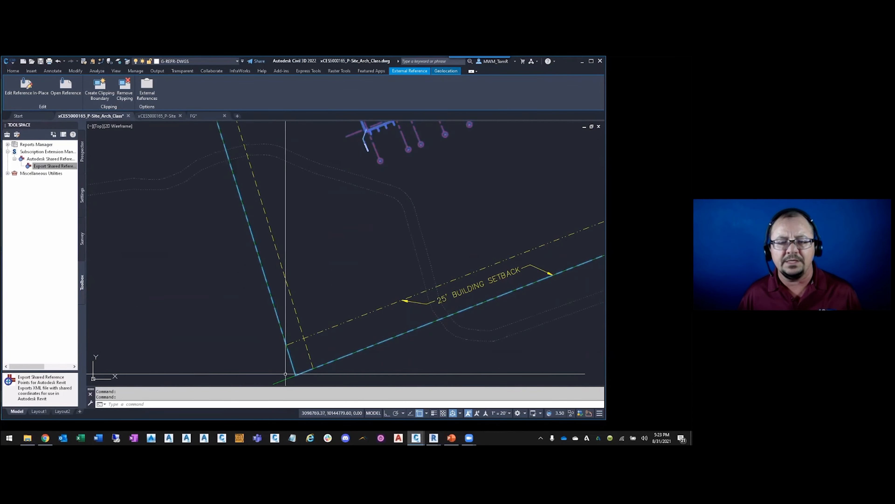
Examine the building reference and the corners labelled ORIGIN POINT and UP (Y) POINT
scroll(303, 372, "down", 3)
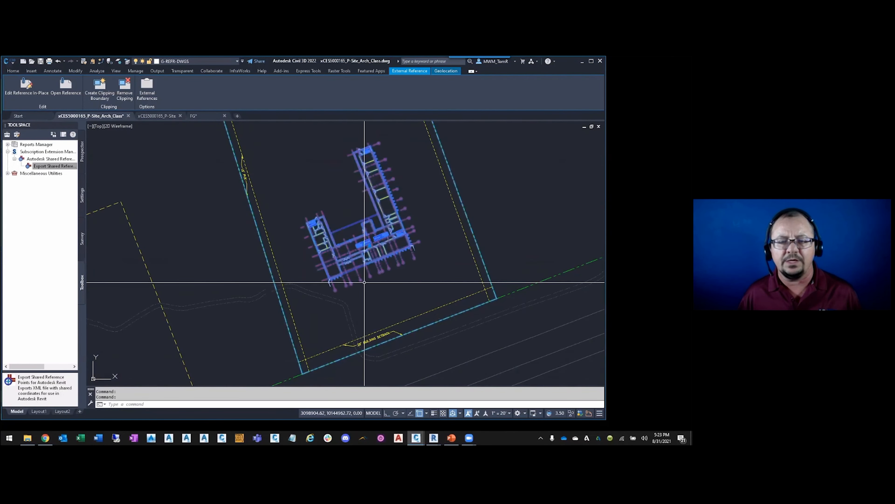
key("Escape")
key("Escape")
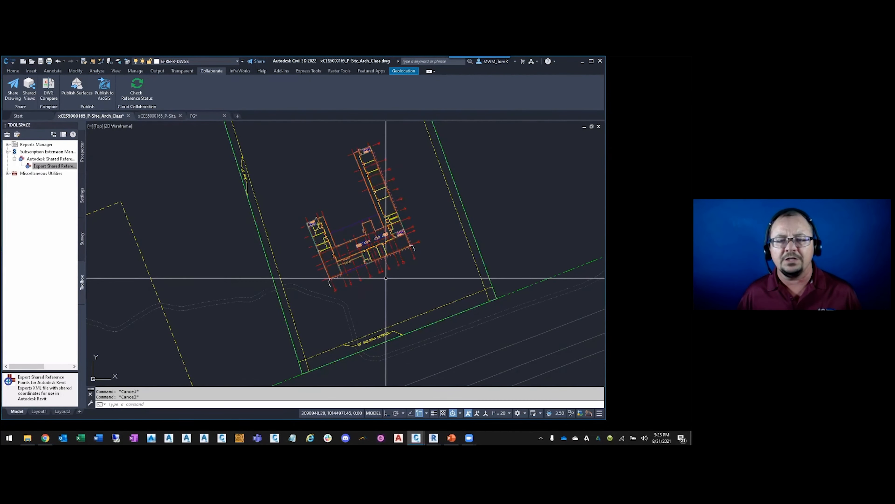
left_click(400, 258)
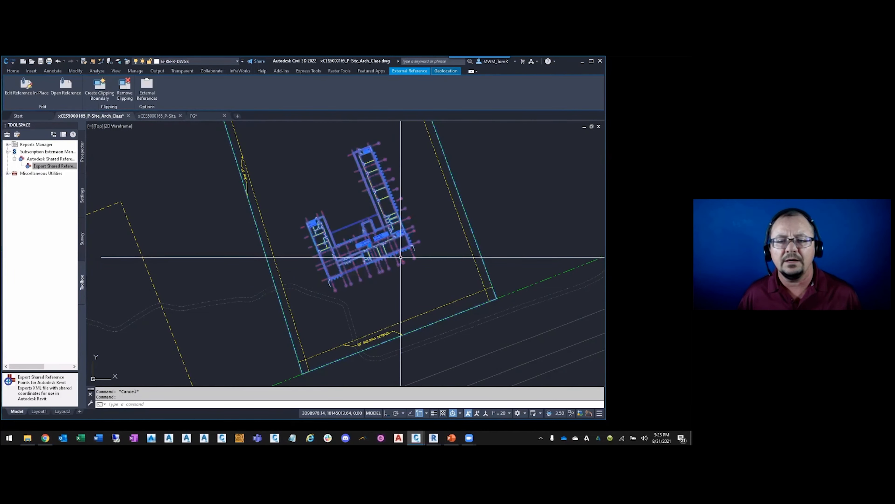
scroll(429, 234, "up", 5)
scroll(429, 235, "up", 2)
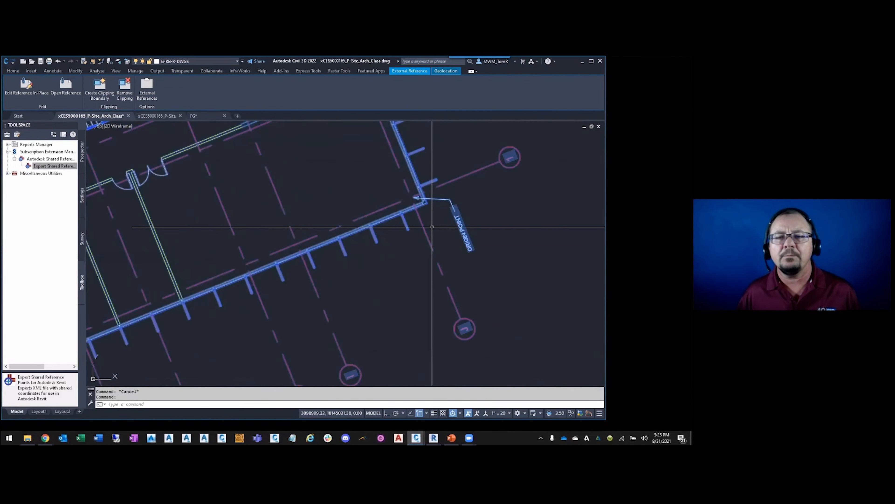
key("Escape")
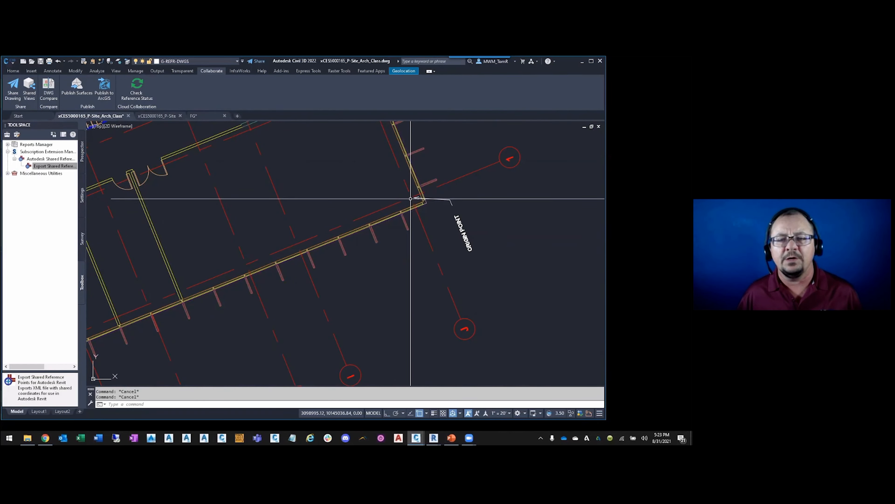
scroll(457, 194, "down", 5)
scroll(244, 295, "up", 5)
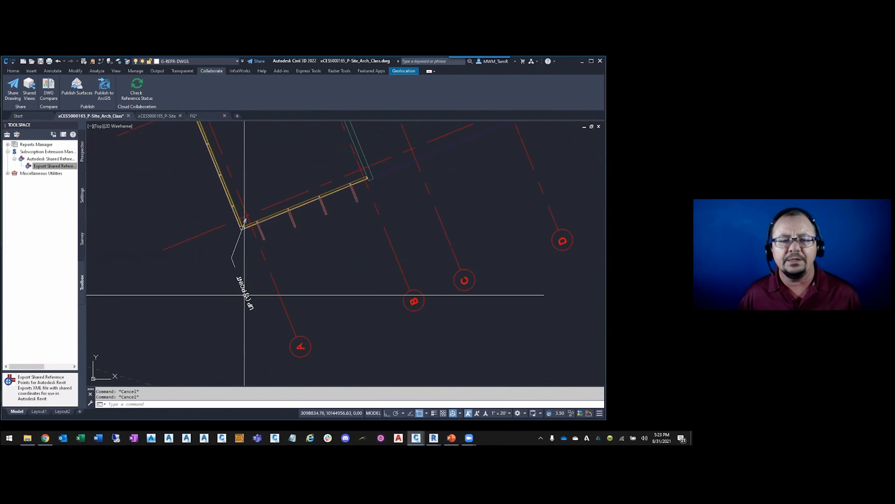
scroll(244, 294, "down", 4)
middle_click_drag(450, 190, 275, 260)
scroll(399, 214, "up", 4)
scroll(331, 213, "up", 4)
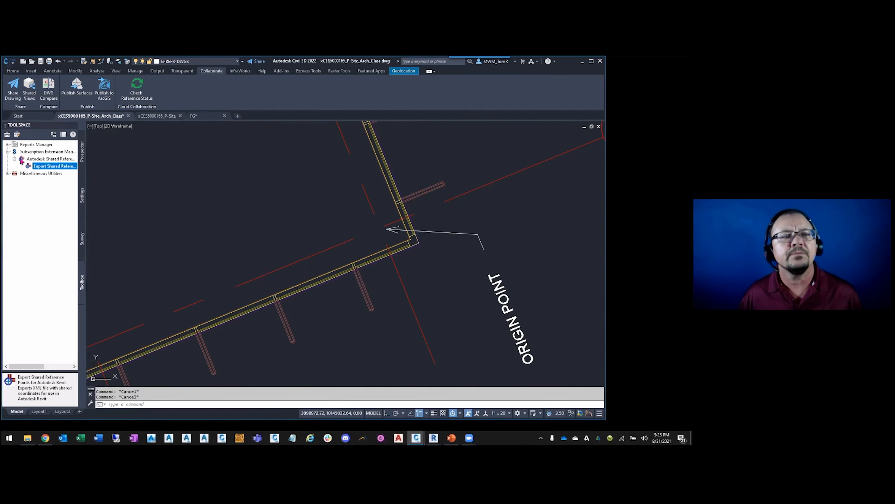
Run Export Shared Reference Points and pick the origin at the apparent intersection of the grid lines beside the ORIGIN POINT label
right_click(56, 167)
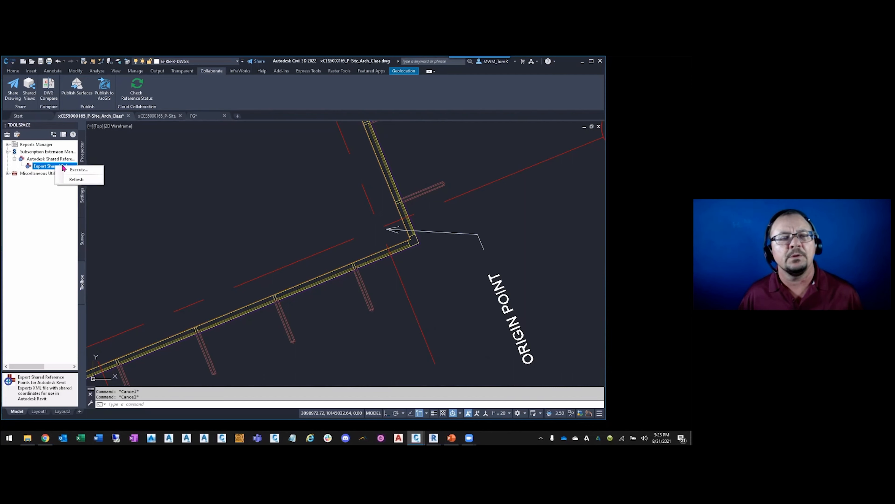
left_click(75, 170)
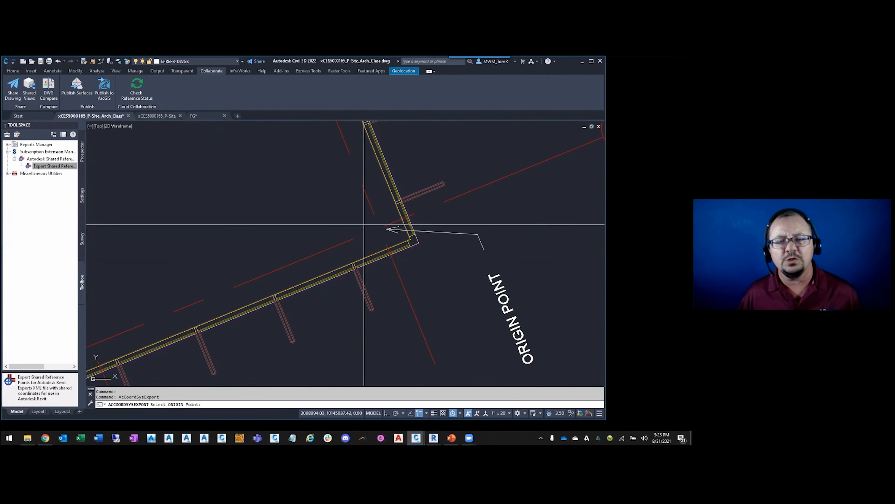
right_click(356, 207, "shift")
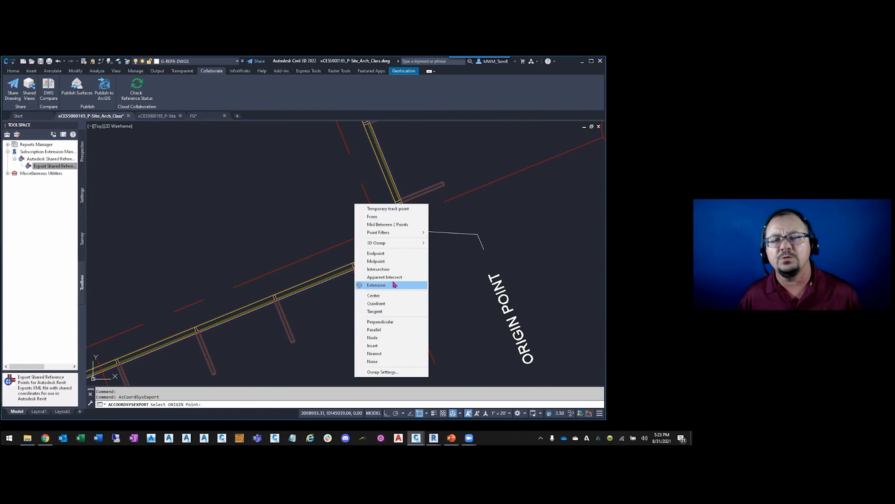
left_click(385, 277)
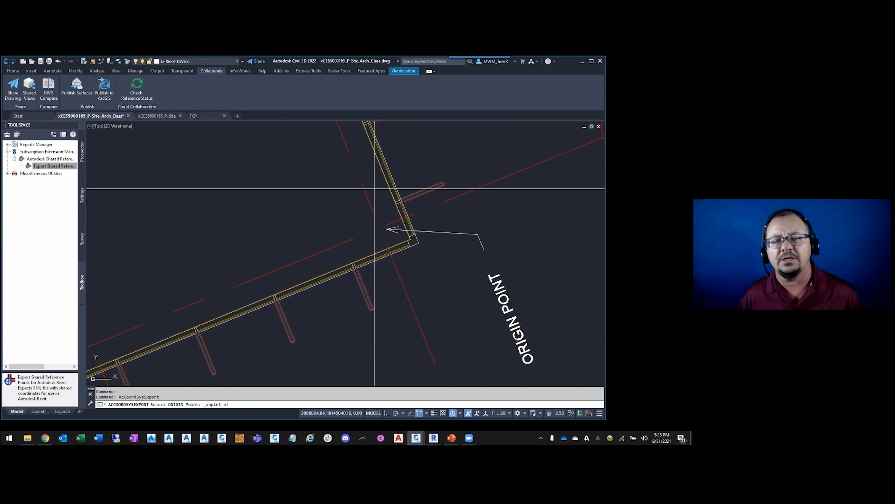
left_click(346, 140)
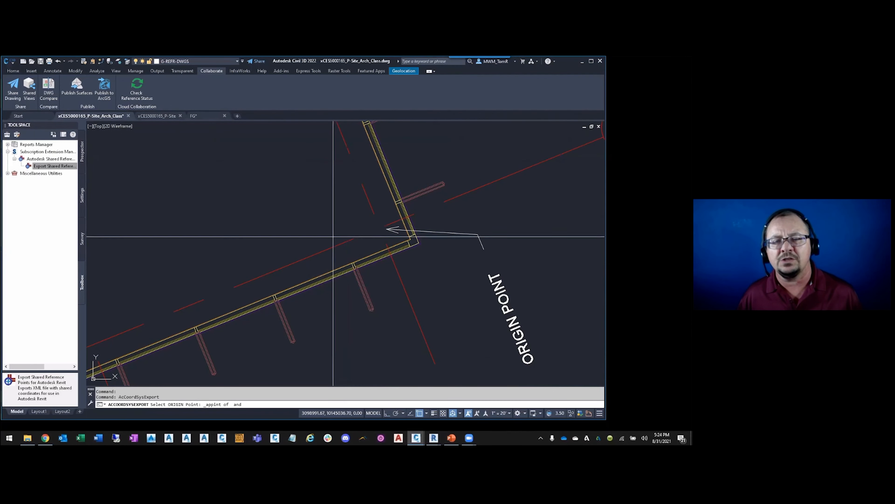
left_click(332, 248)
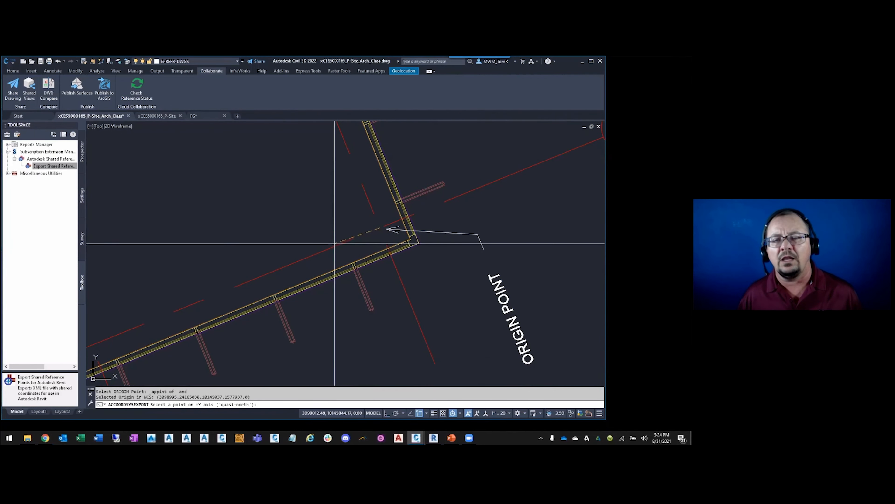
Pick the +Y axis point at the apparent intersection of the grid lines beside the UP (Y) POINT label
scroll(474, 208, "down", 6)
scroll(489, 195, "down", 4)
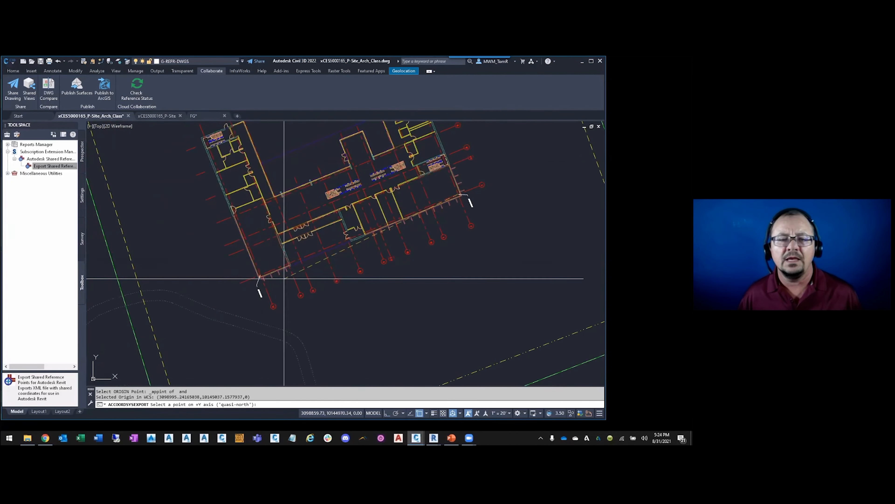
scroll(250, 280, "up", 6)
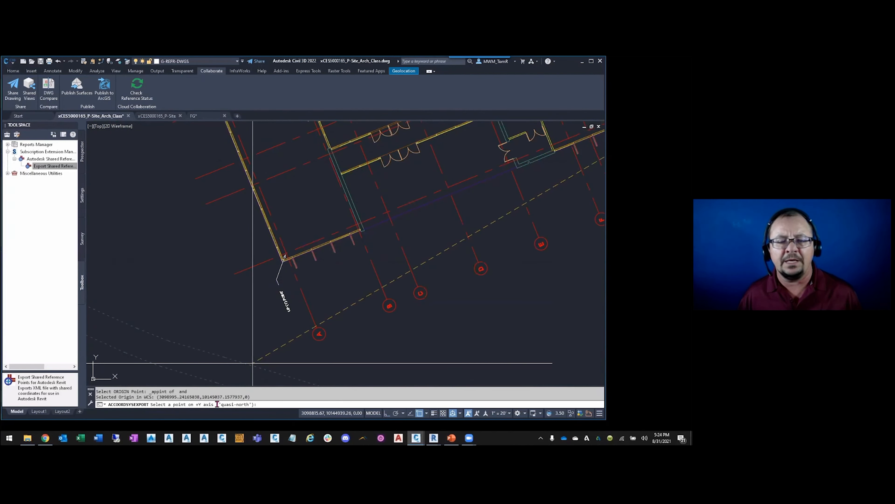
scroll(265, 256, "up", 5)
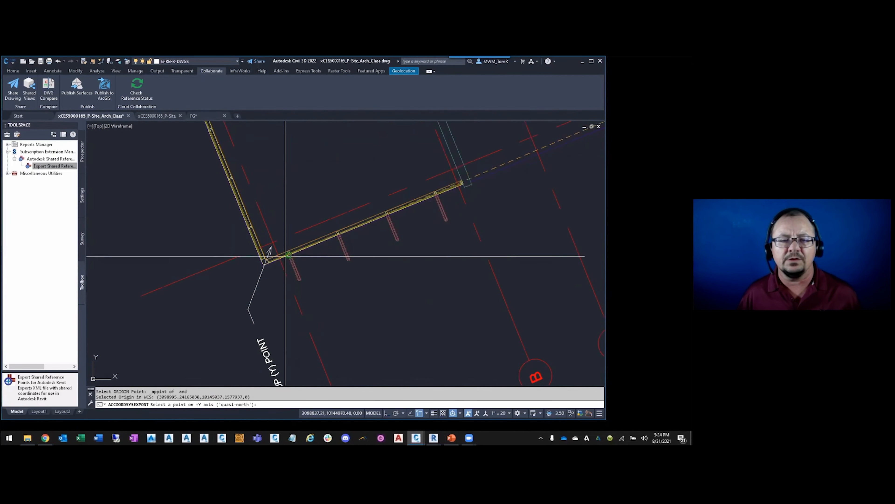
scroll(265, 252, "up", 3)
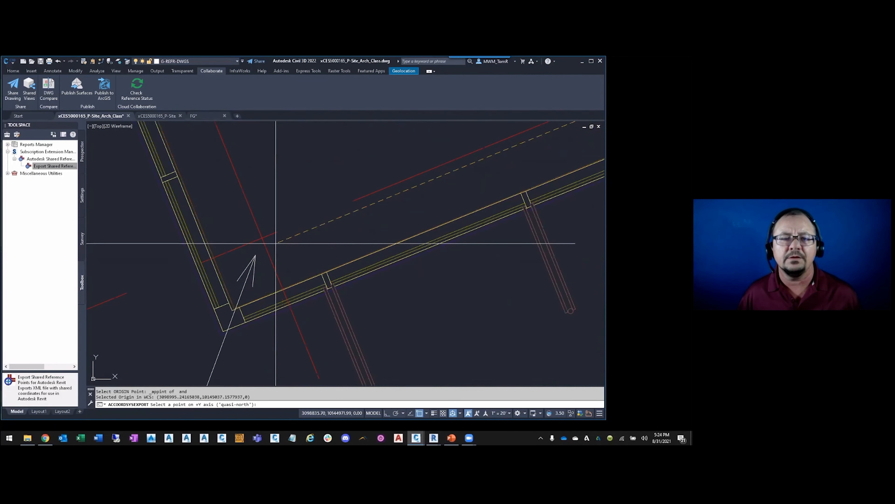
right_click(267, 206, "shift")
left_click(295, 276)
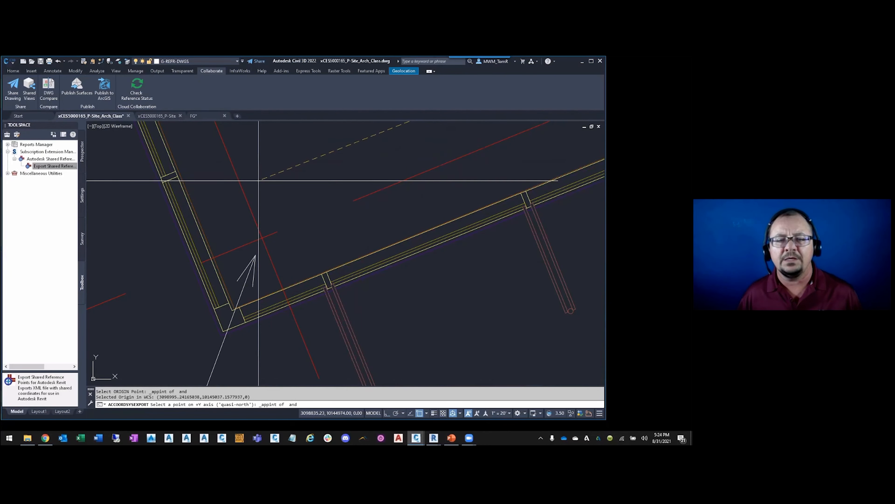
left_click(245, 201)
left_click(244, 202)
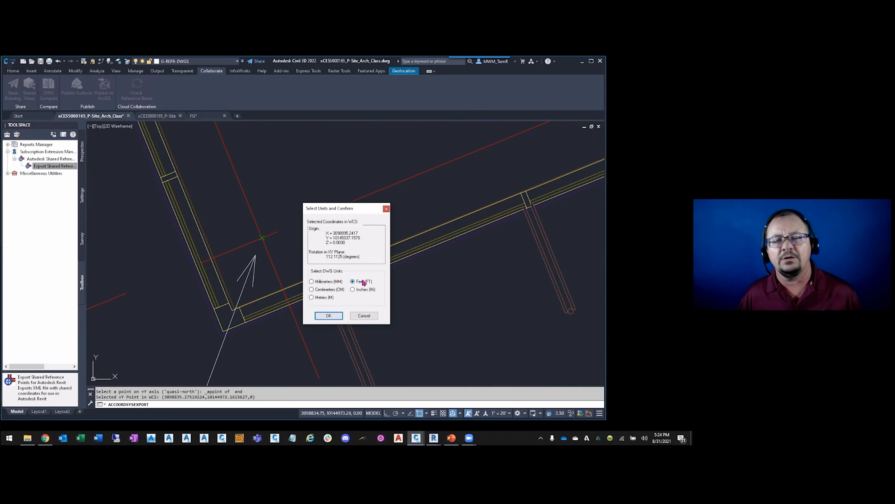
Accept feet as the DWG units and set the save location to X:\CES500165\Shared\Civil\XML
left_click(328, 315)
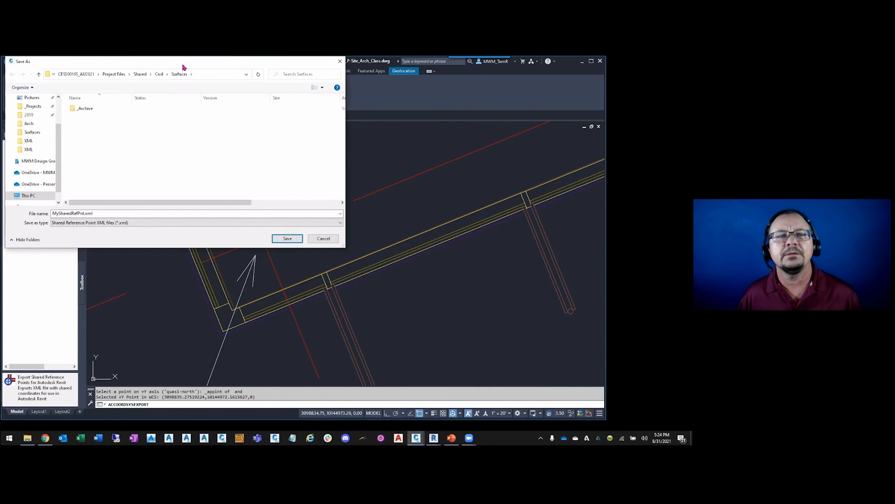
left_click_drag(182, 65, 392, 138)
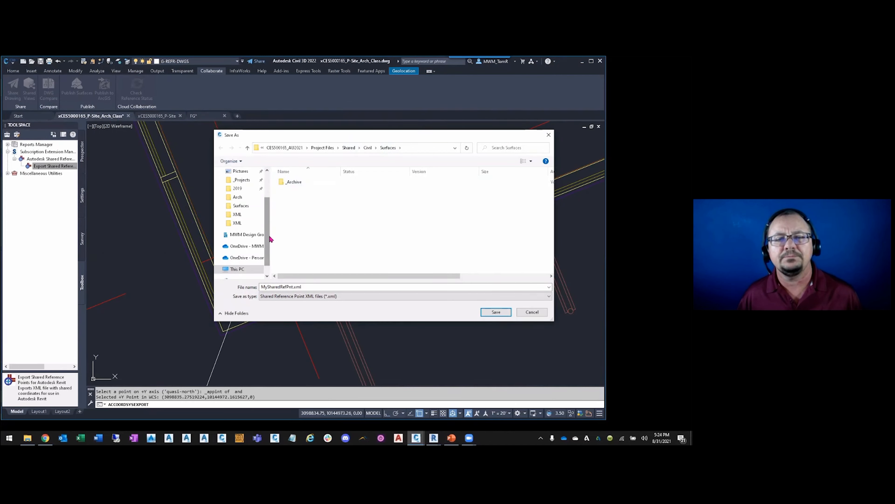
scroll(247, 247, "down", 1)
left_click(236, 252)
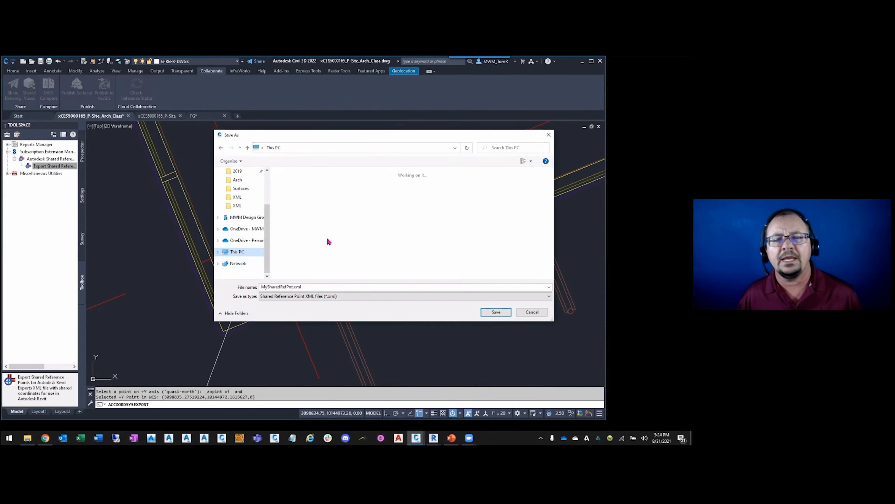
scroll(415, 260, "down", 3)
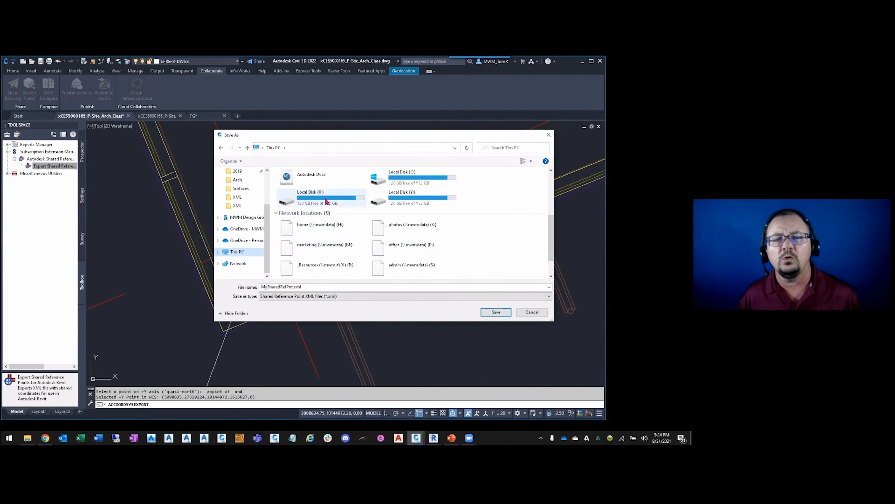
double_click(313, 197)
double_click(297, 182)
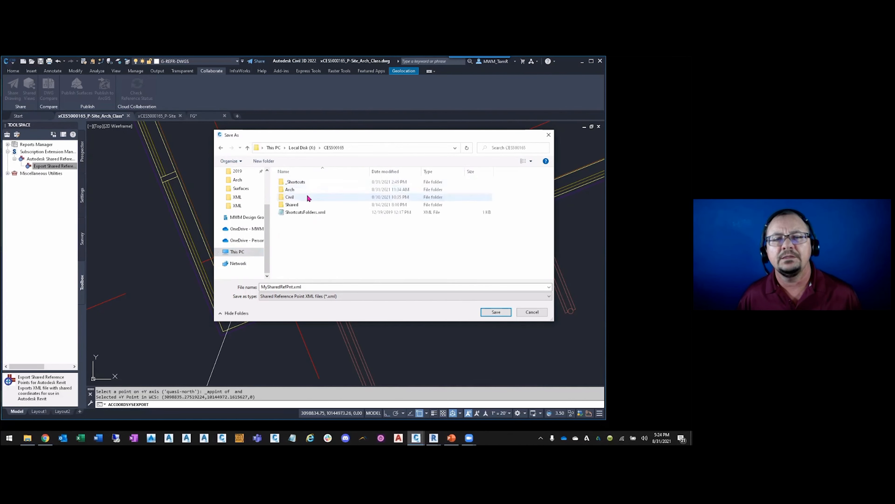
double_click(292, 205)
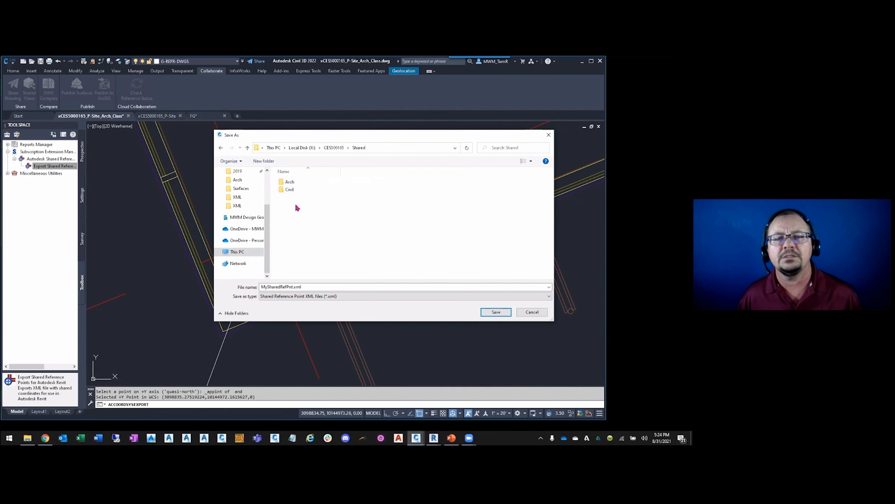
left_click(294, 190)
double_click(295, 190)
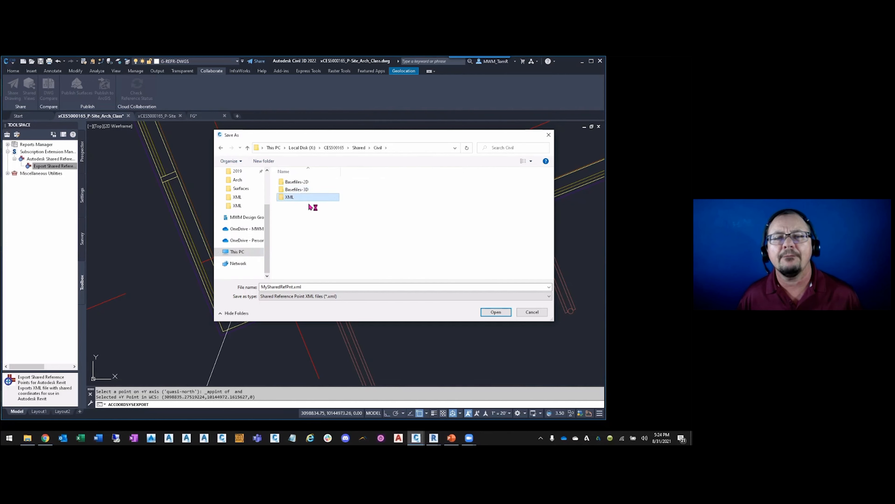
double_click(304, 198)
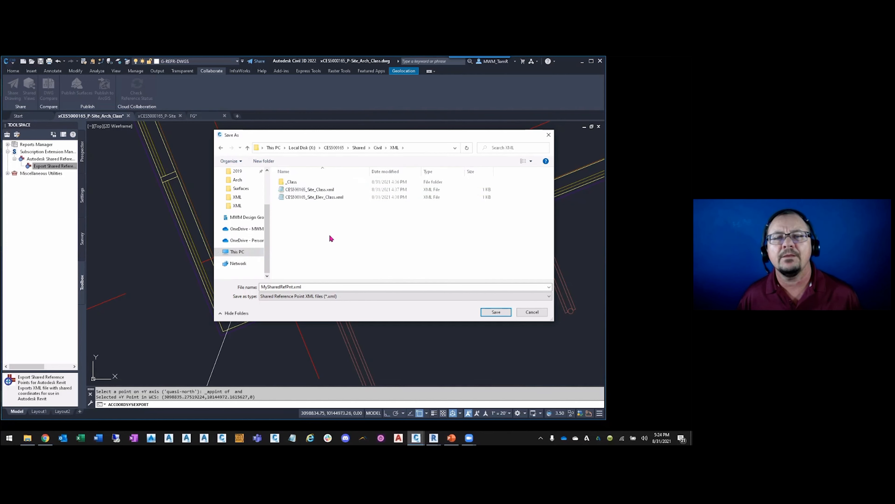
Save the shared reference point file as CES500165_Site.xml, basing the name on the existing CES500165_Site_Class.xml
left_click(309, 190)
left_click(301, 287)
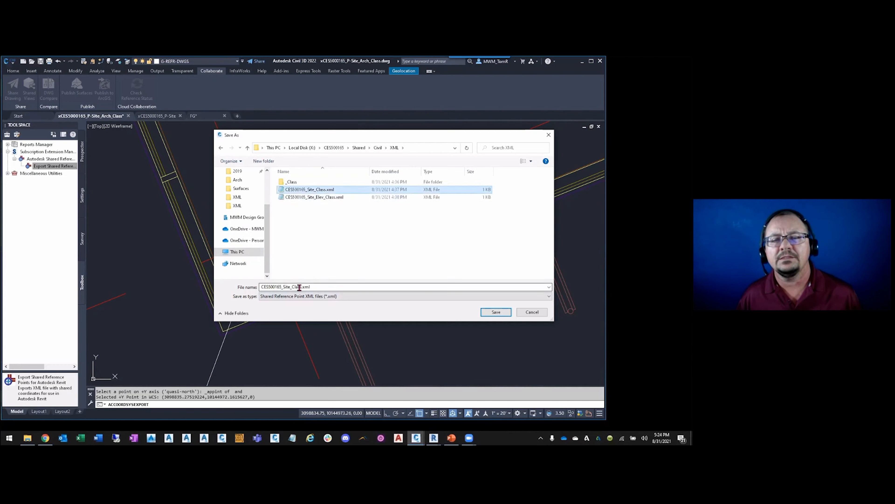
left_click(300, 287)
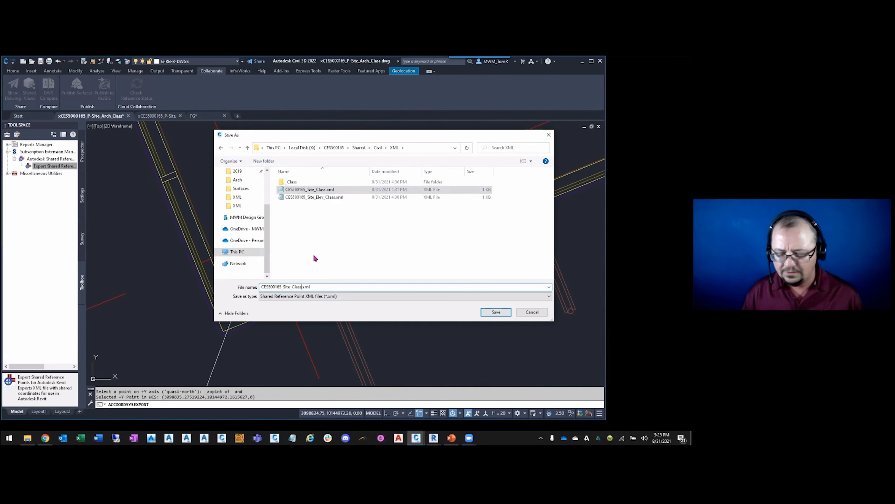
key("BackSpace")
key("BackSpace")
key("BackSpace")
key("BackSpace")
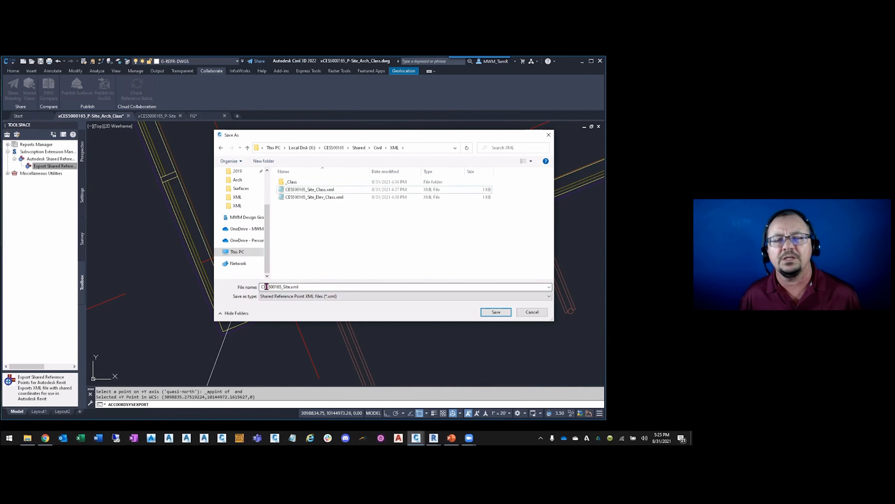
left_click(496, 312)
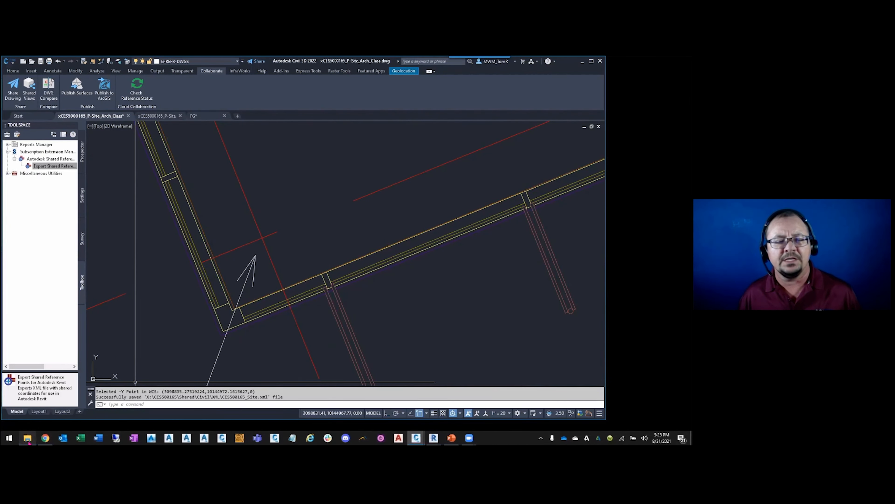
Switch to File Explorer and browse to the folder X:\CES500165\Shared\Civil\XML
left_click(28, 439)
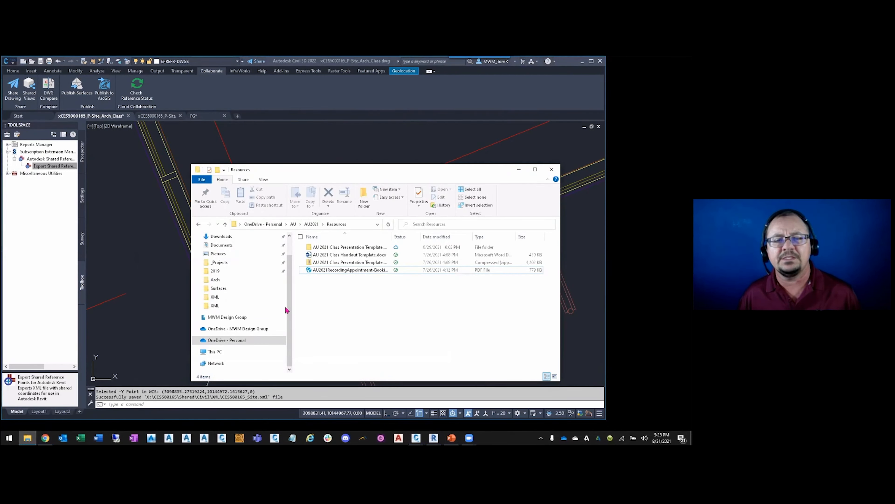
left_click(241, 353)
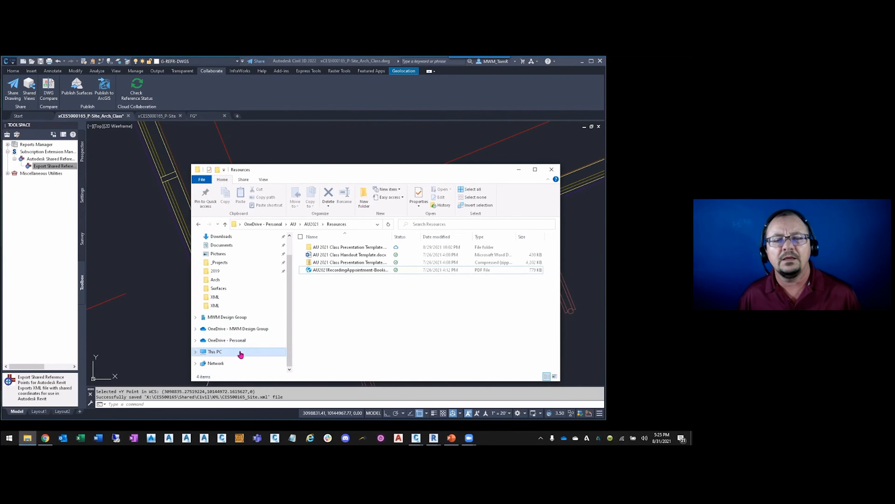
scroll(358, 338, "down", 1)
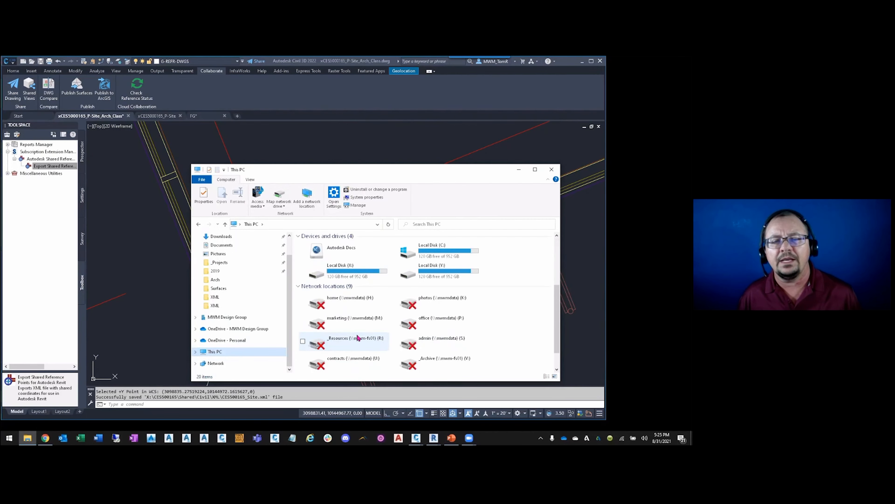
double_click(349, 268)
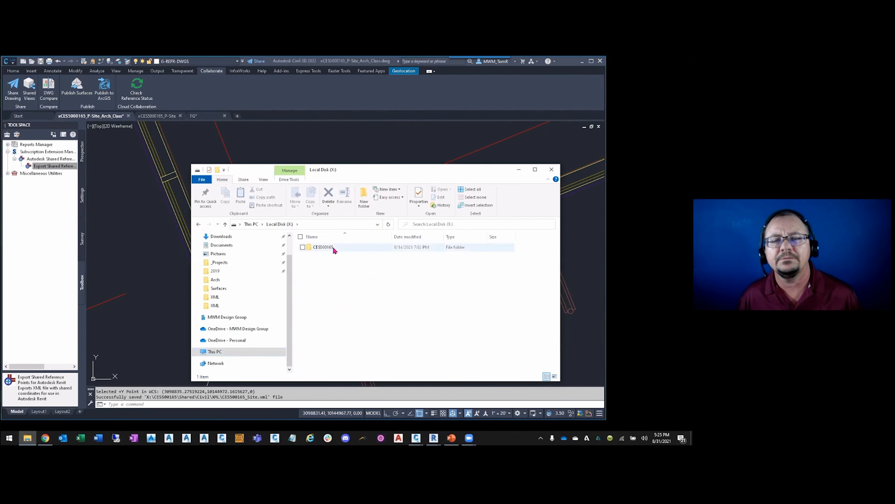
double_click(333, 247)
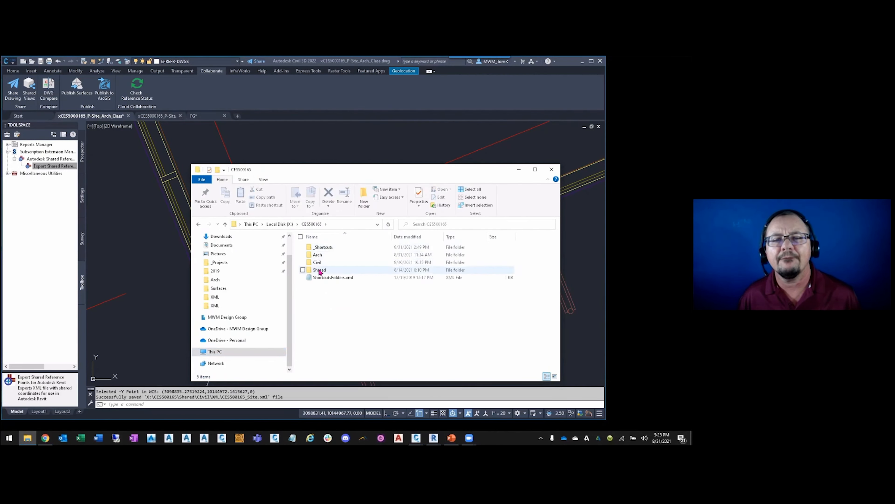
double_click(319, 270)
left_click(321, 256)
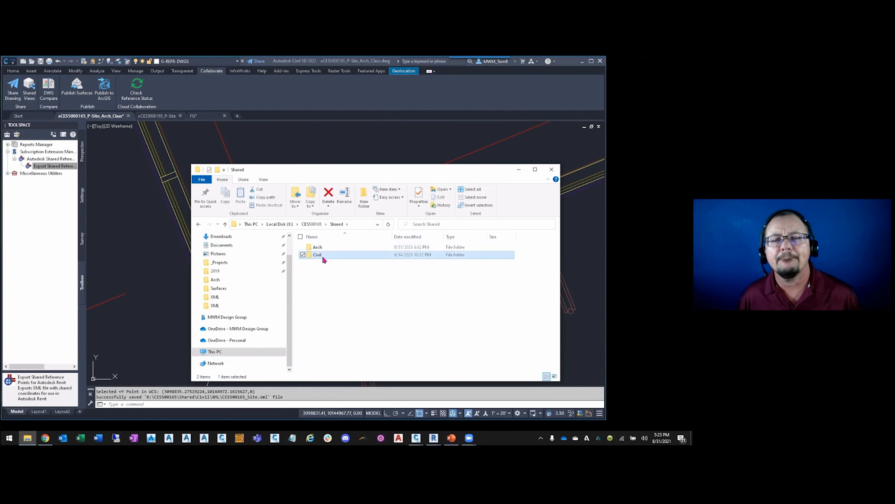
double_click(322, 257)
double_click(333, 261)
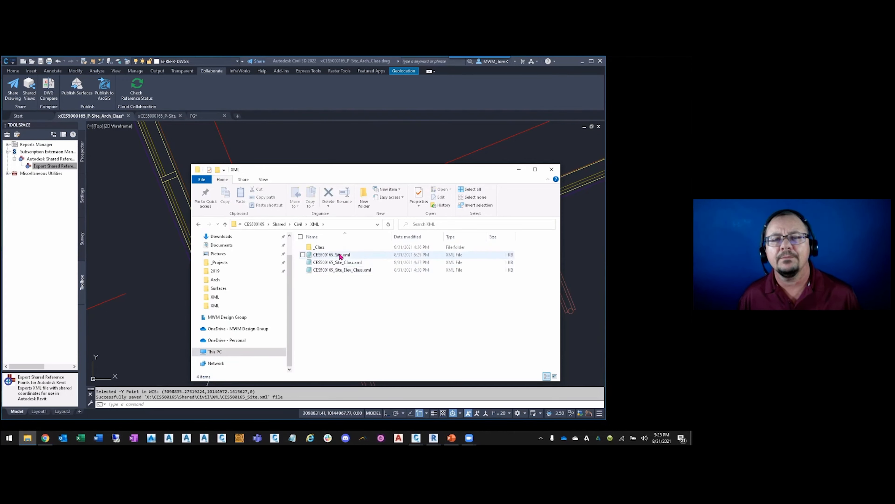
Duplicate CES500165_Site.xml within the same XML folder
left_click(340, 256)
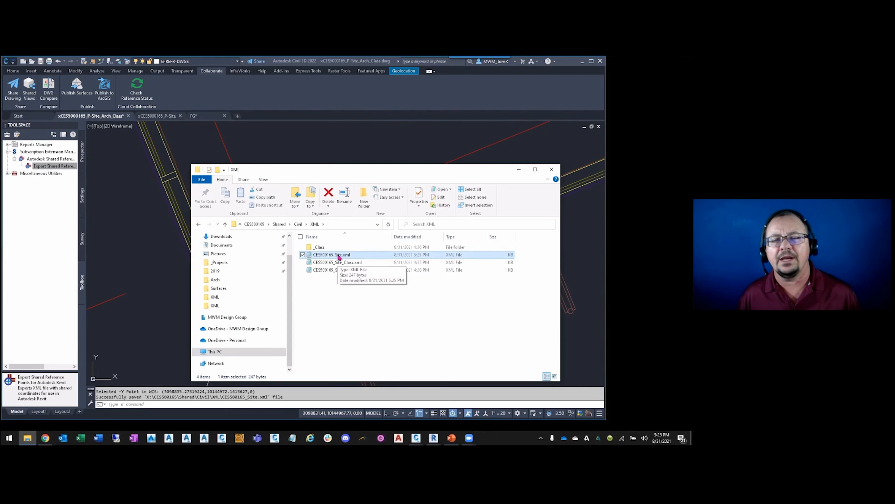
right_click(339, 255)
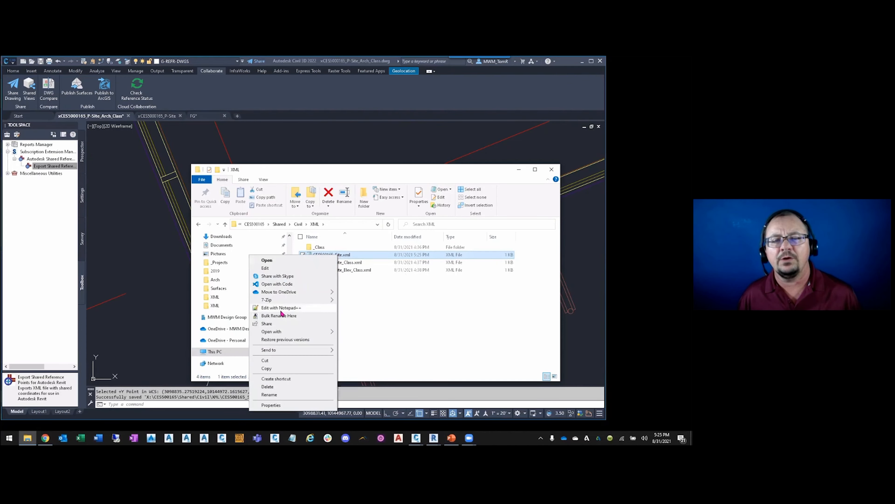
left_click(267, 368)
left_click(340, 296)
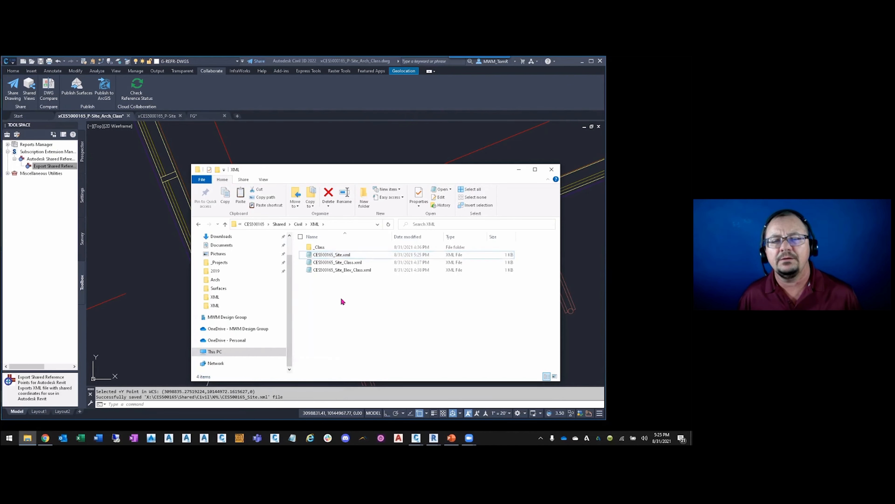
right_click(339, 298)
left_click(327, 348)
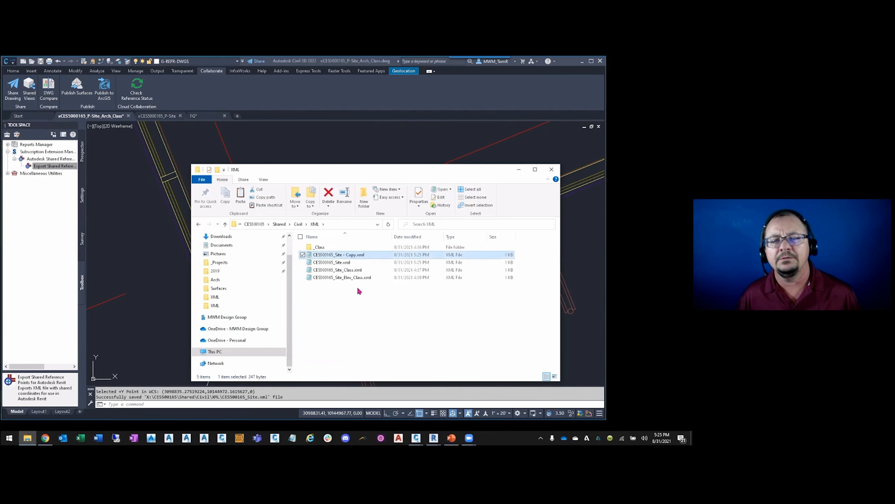
Rename the duplicated XML file as CES500165_Site_Elev.xml
left_click(354, 258)
left_click(356, 255)
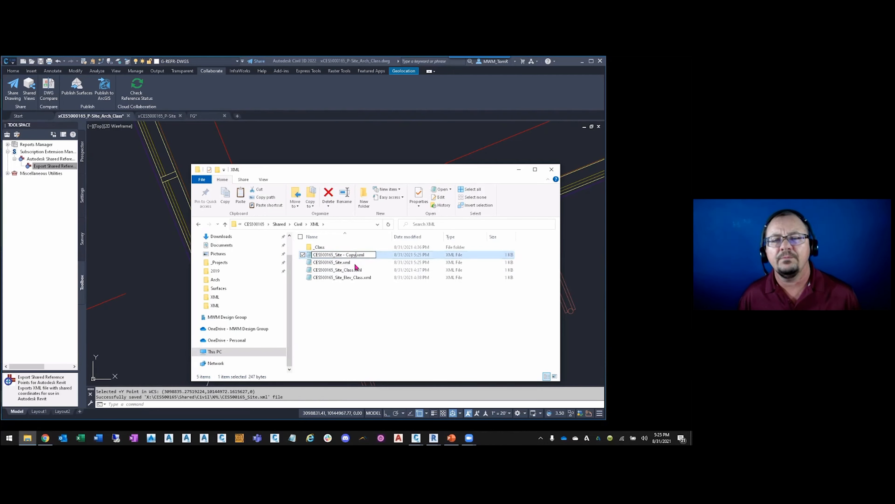
key("BackSpace")
key("BackSpace")
key("BackSpace")
key("BackSpace")
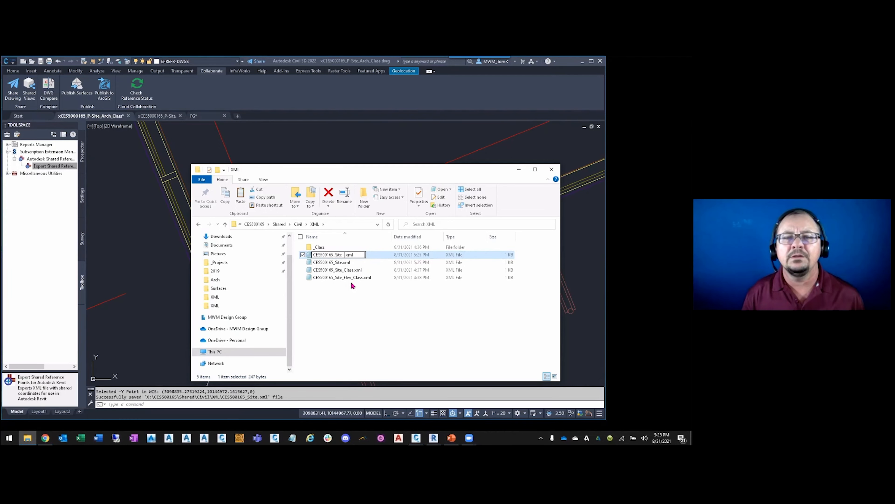
key("BackSpace")
type("_")
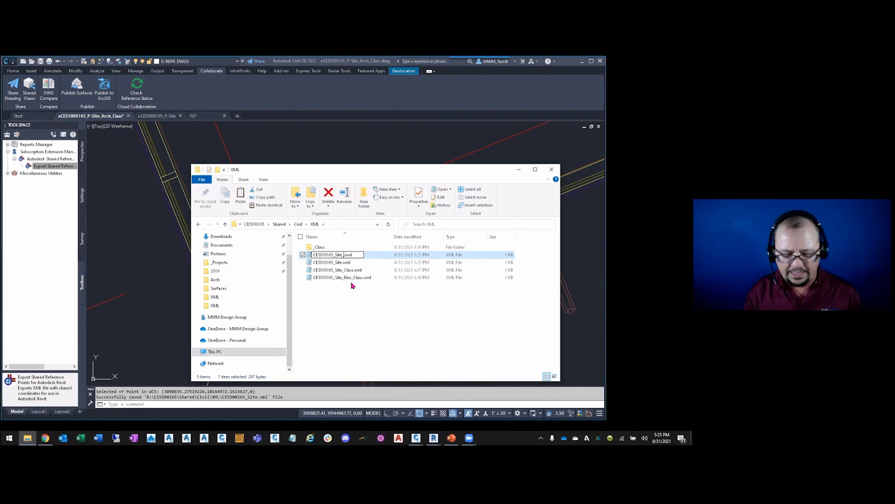
type("Elev")
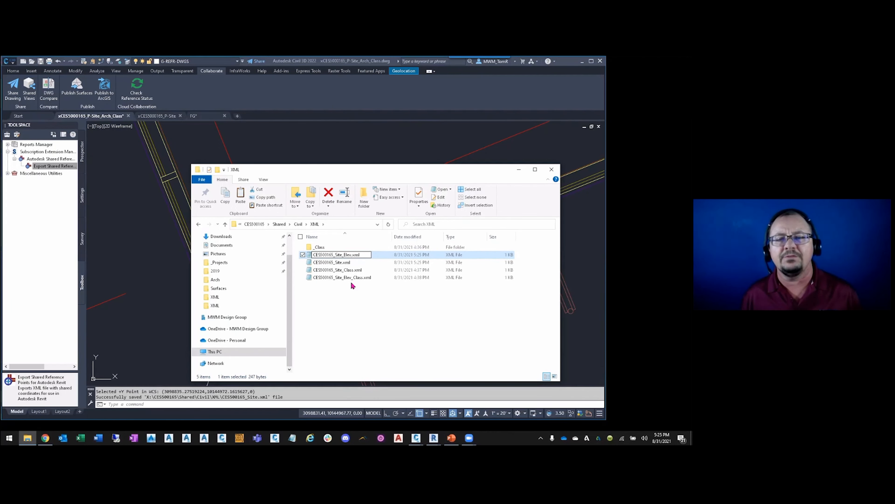
left_click(341, 293)
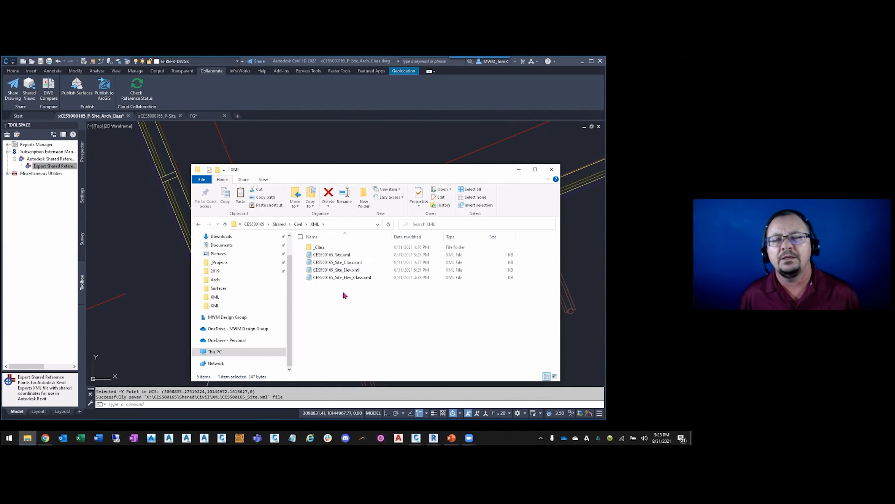
Edit CES500165_Site_Elev.xml in Notepad to set the OriginZ value to 757, then save and close the file
left_click(334, 272)
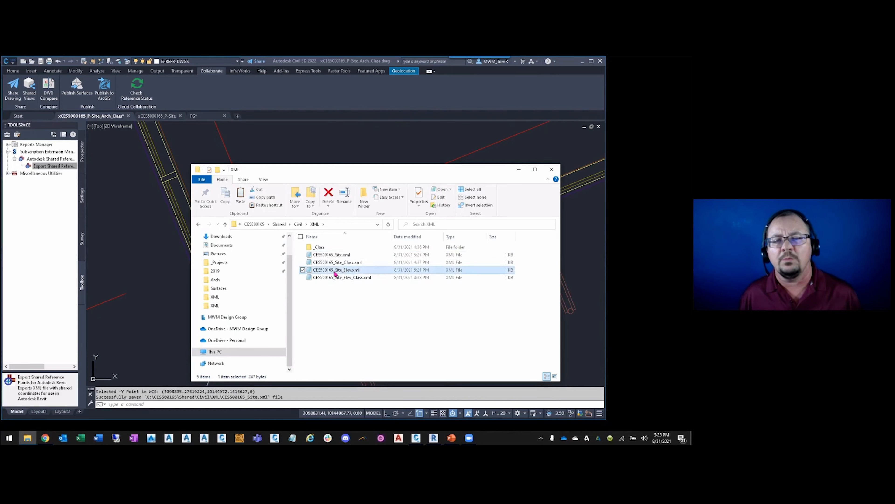
right_click(335, 274)
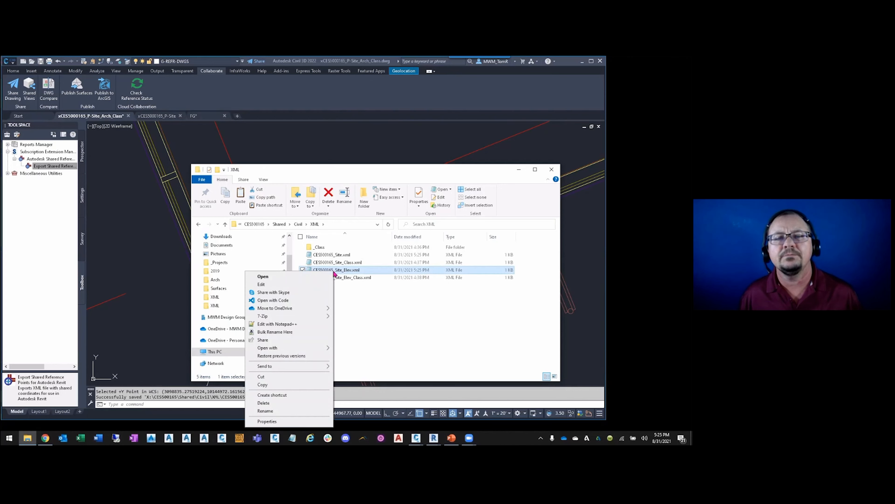
left_click(262, 284)
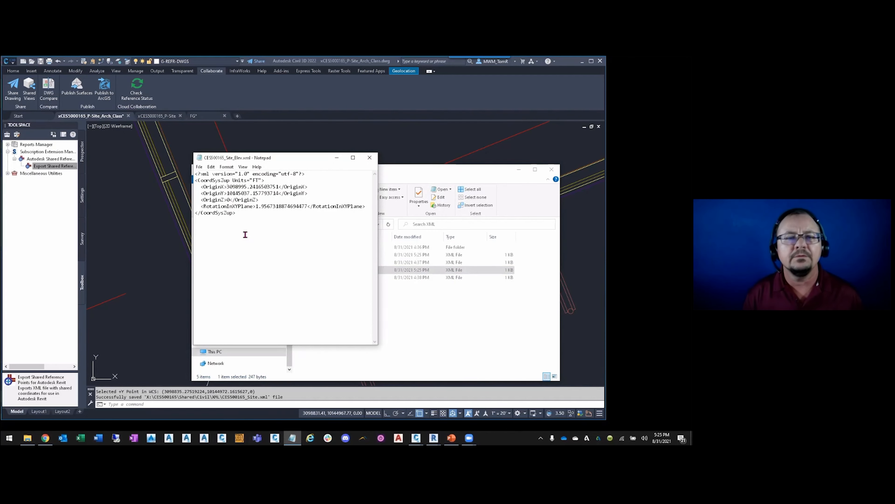
key("BackSpace")
type("757")
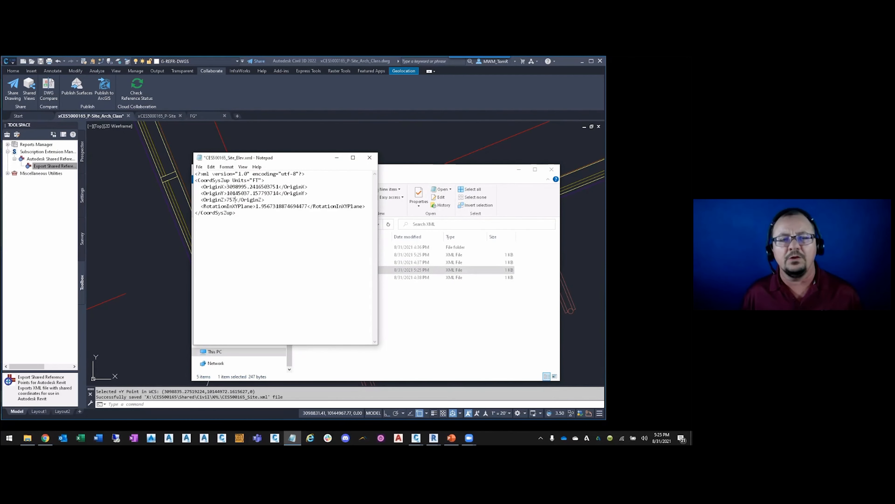
left_click(370, 159)
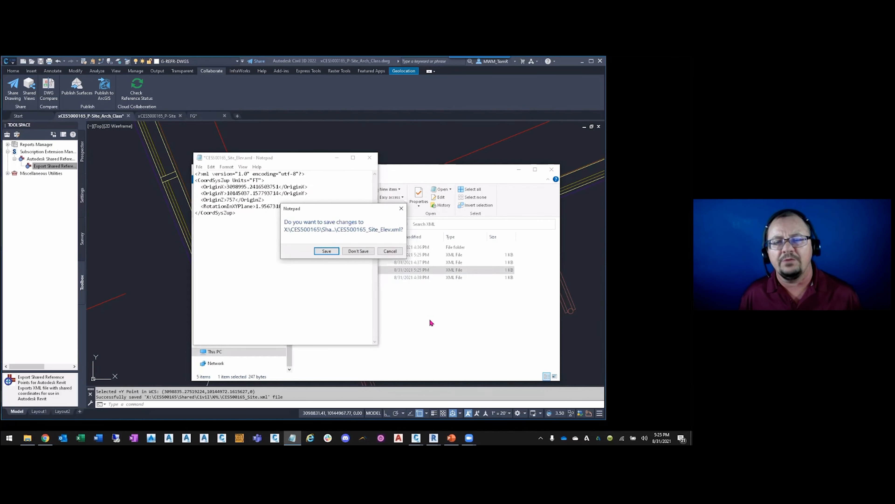
left_click(326, 252)
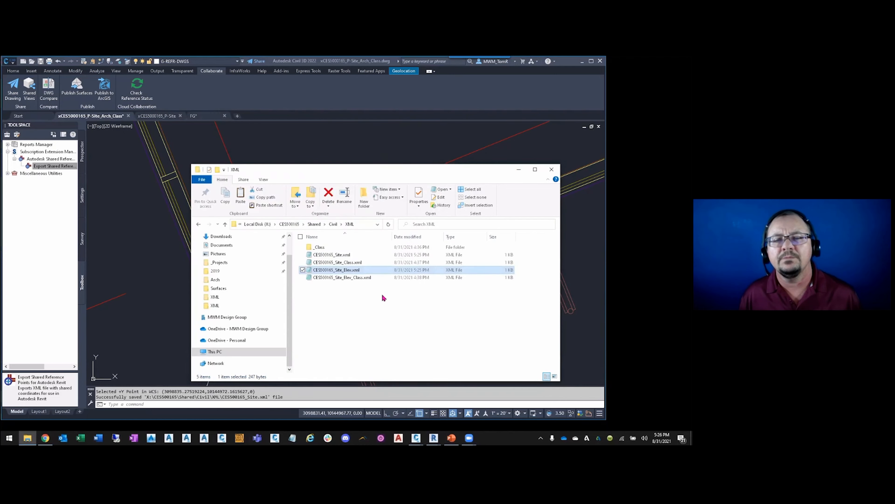
left_click(359, 272)
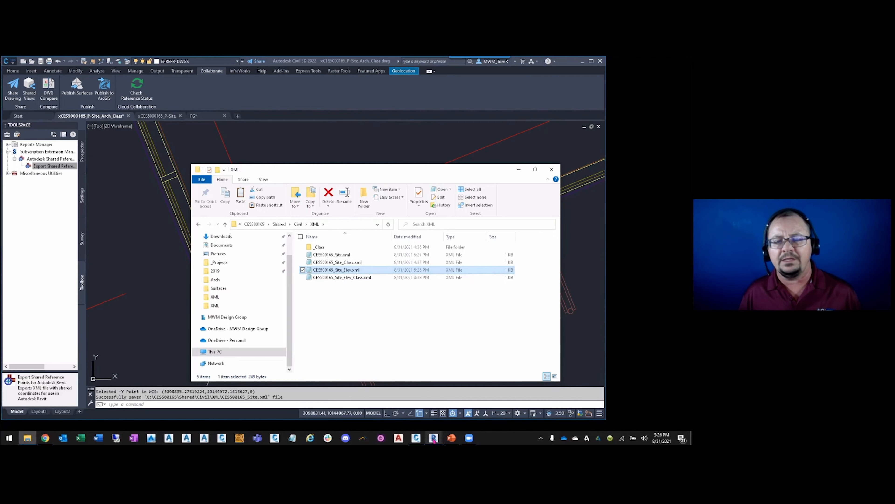
Switch to Revit and bring up the Site-Grid floor plan at the building's grid lines
mouse_move(434, 438)
left_click(414, 413)
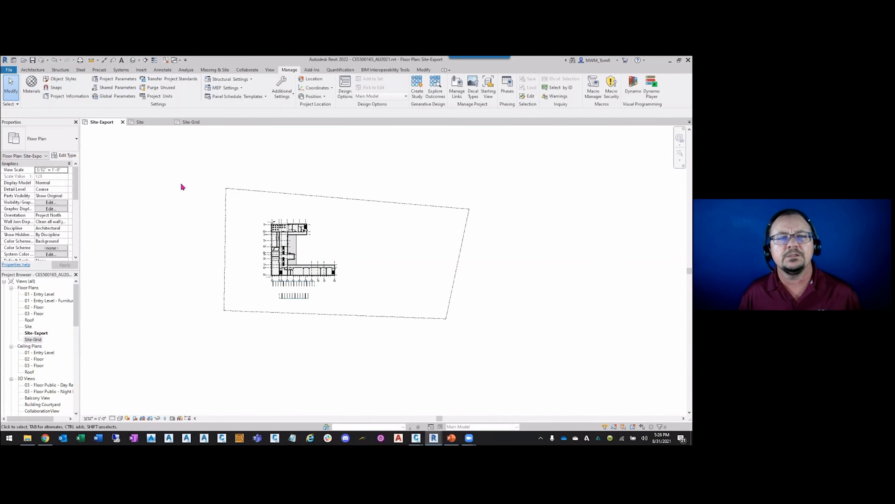
left_click(199, 123)
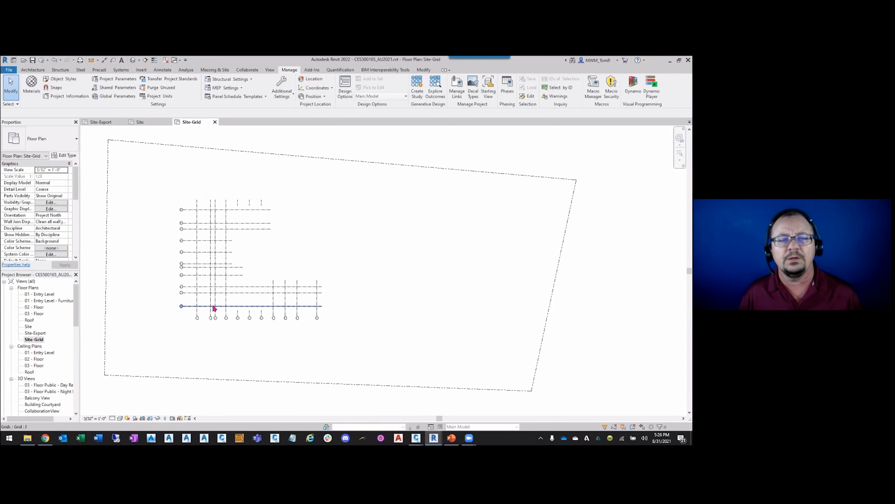
scroll(197, 307, "up", 2)
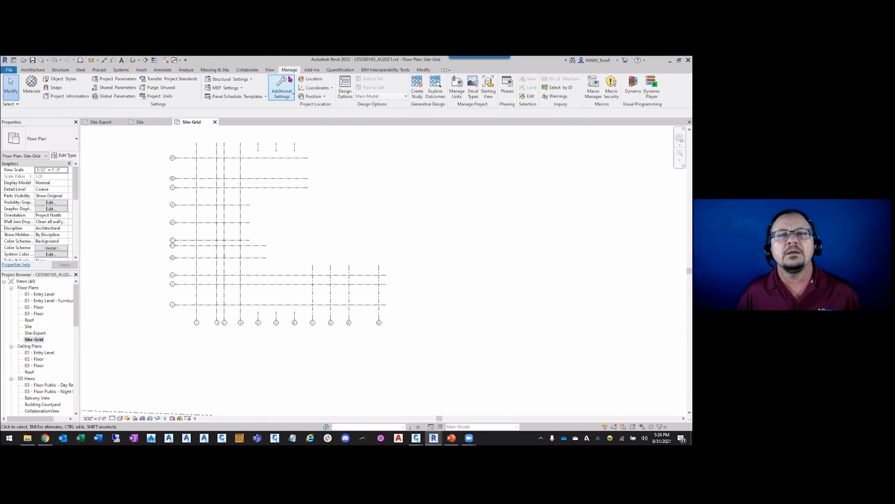
Run Import Shared Coordinates from XML file, picking the leftmost vertical grid's intersections with the lowest horizontal grid as origin and the uppermost as +Y point
left_click(312, 71)
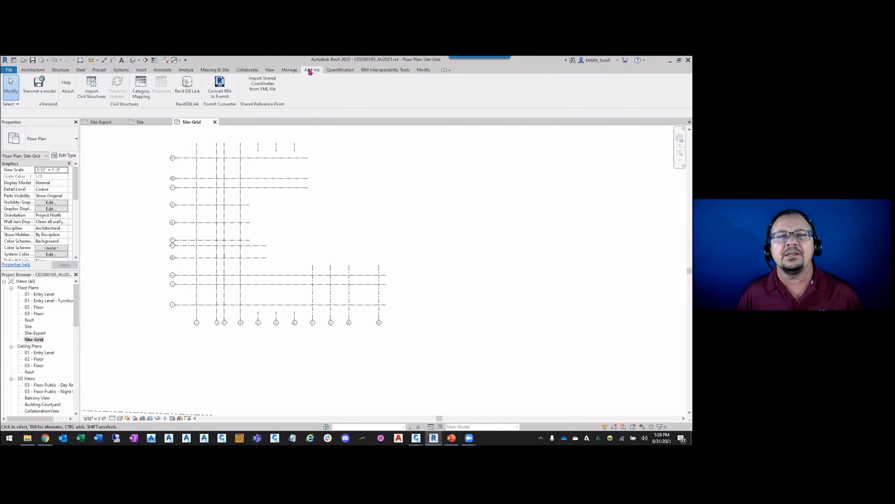
left_click(261, 91)
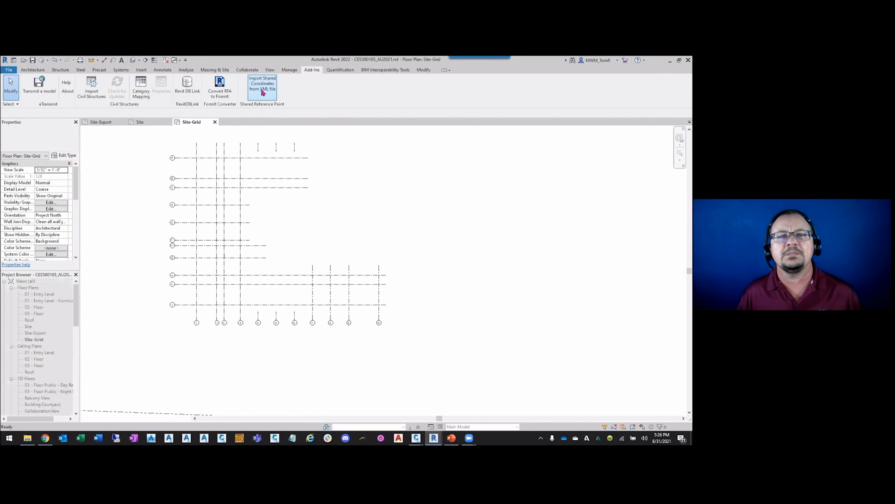
left_click(196, 304)
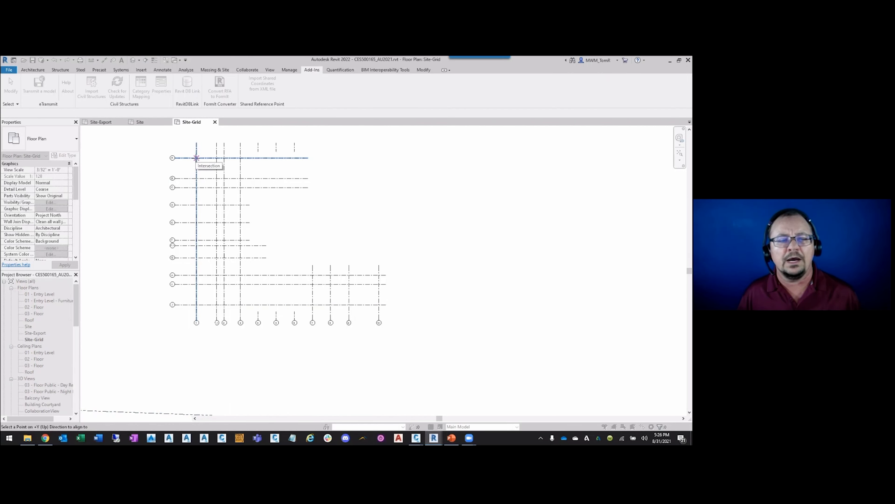
left_click(196, 157)
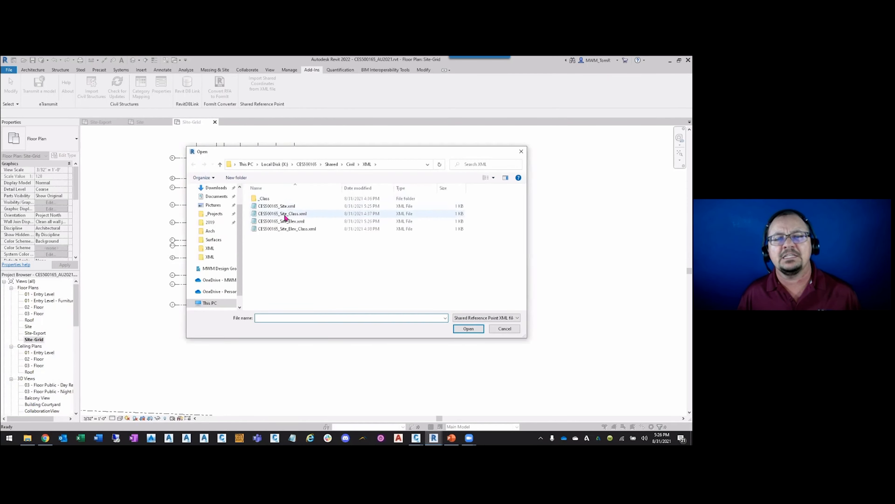
Load CES500165_Site_Elev.xml as the shared reference point file and approve creating the new shared coordinates CES500165_Site_Elev
left_click(283, 222)
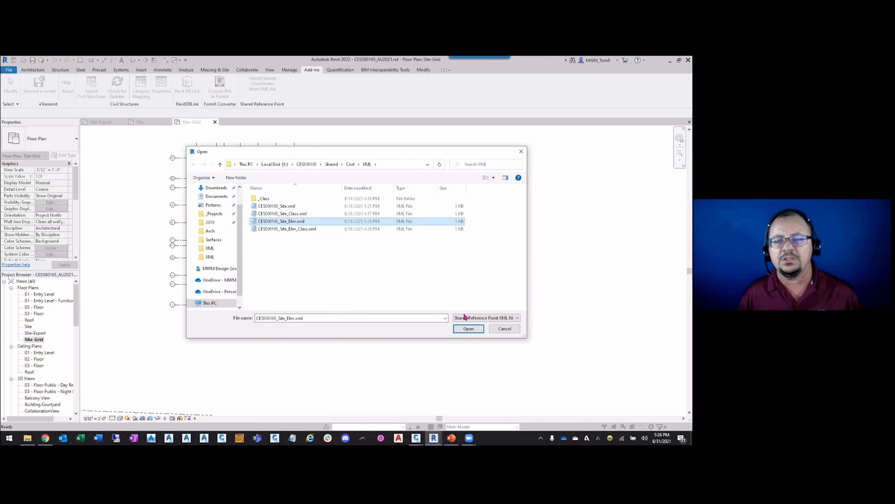
left_click(468, 327)
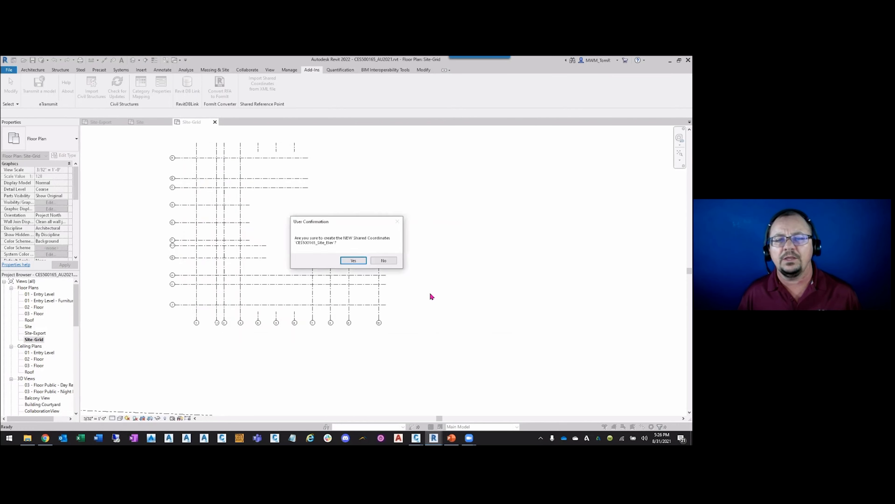
left_click(354, 261)
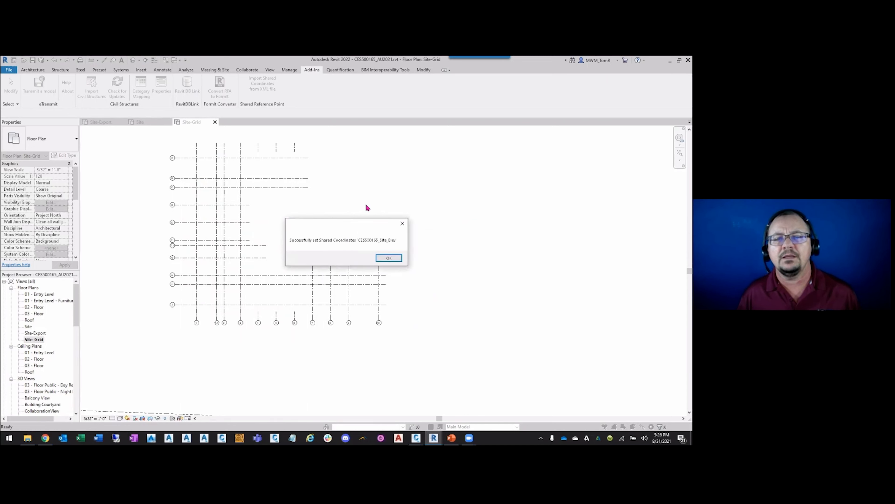
left_click(393, 258)
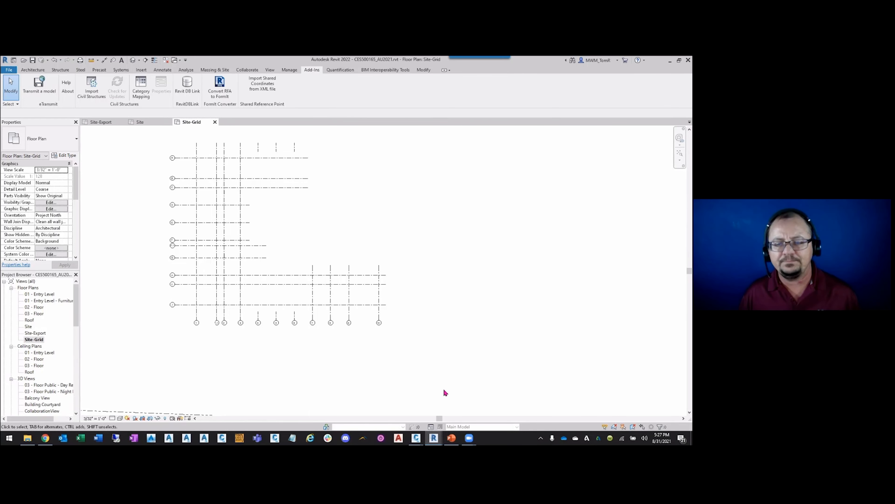
left_click(452, 438)
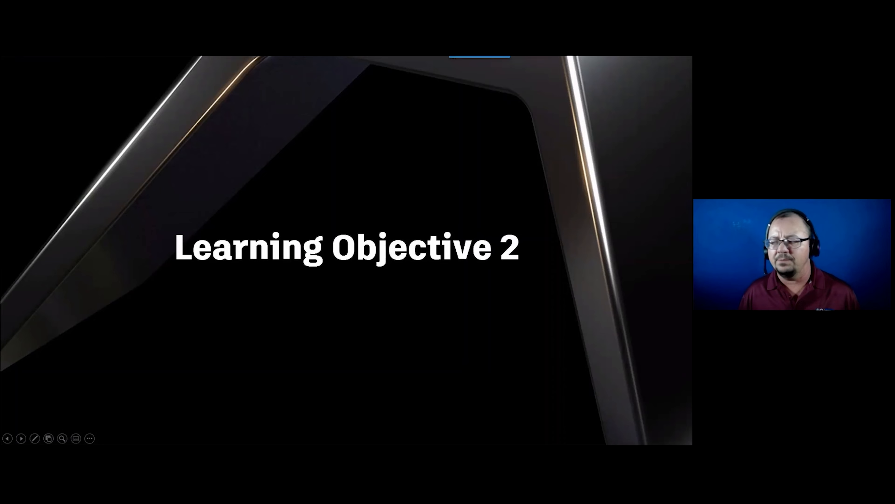
key("Right")
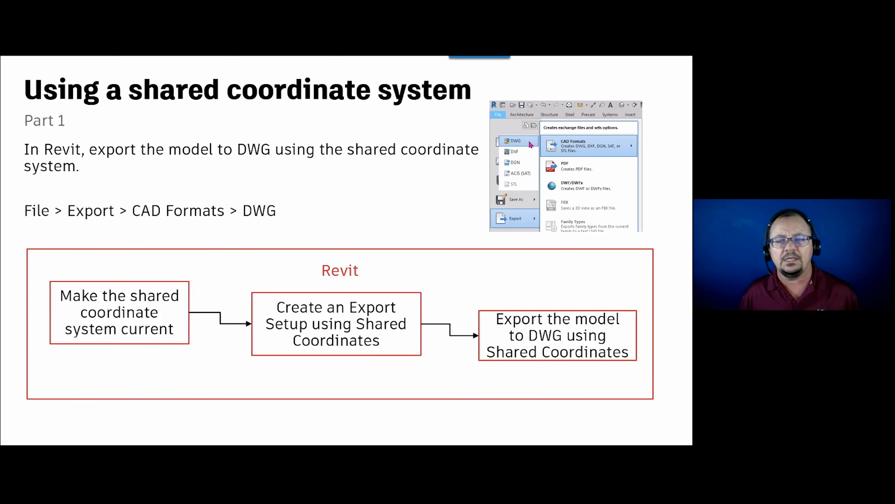
key("Right")
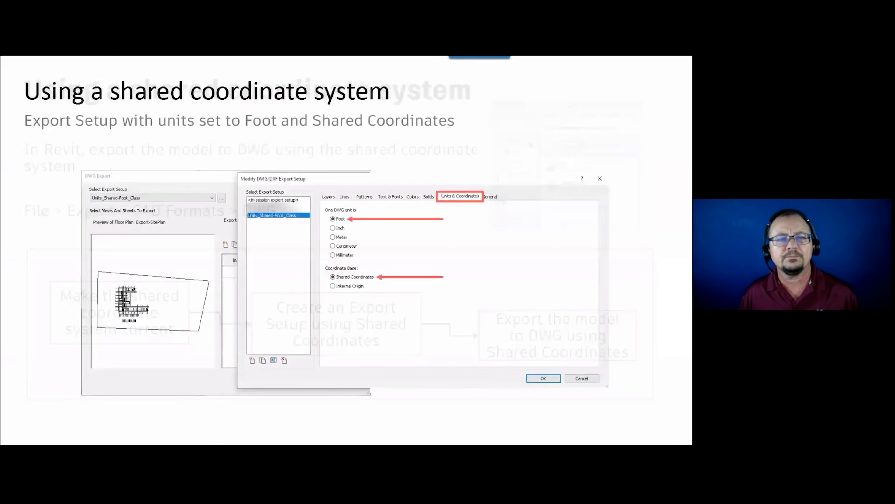
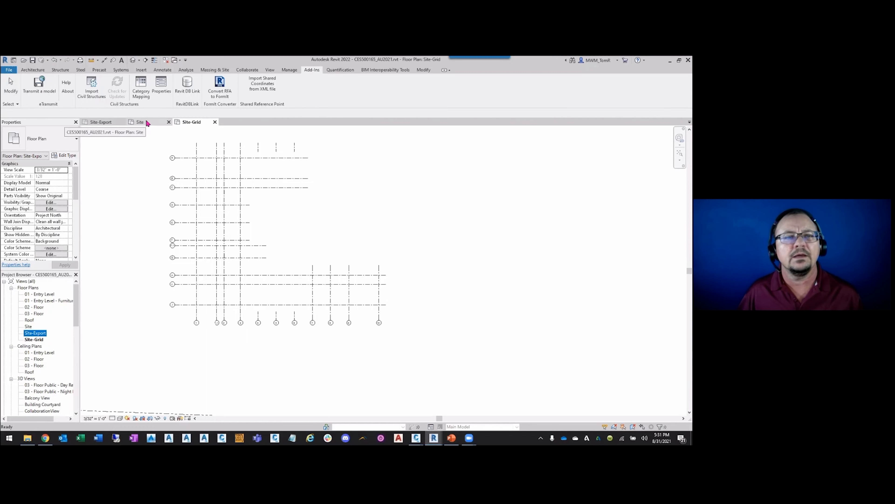
Bring up the Site-Export floor plan in Revit
left_click(106, 122)
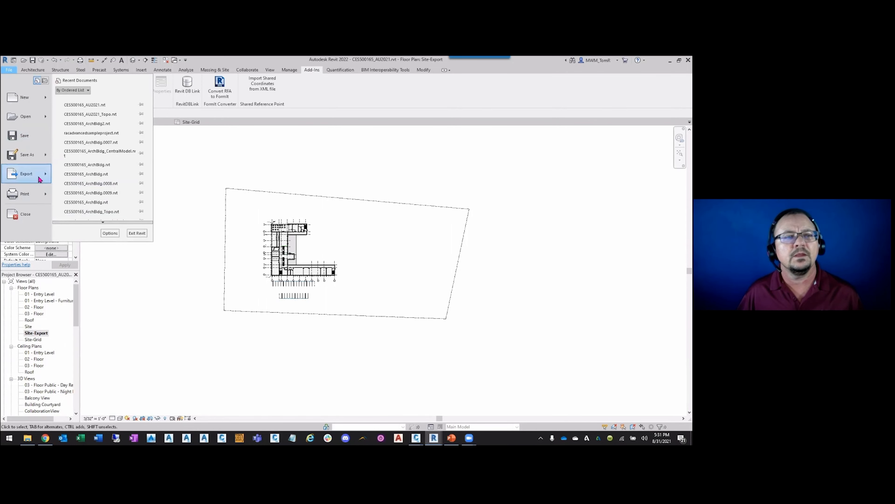
mouse_move(39, 174)
mouse_move(78, 107)
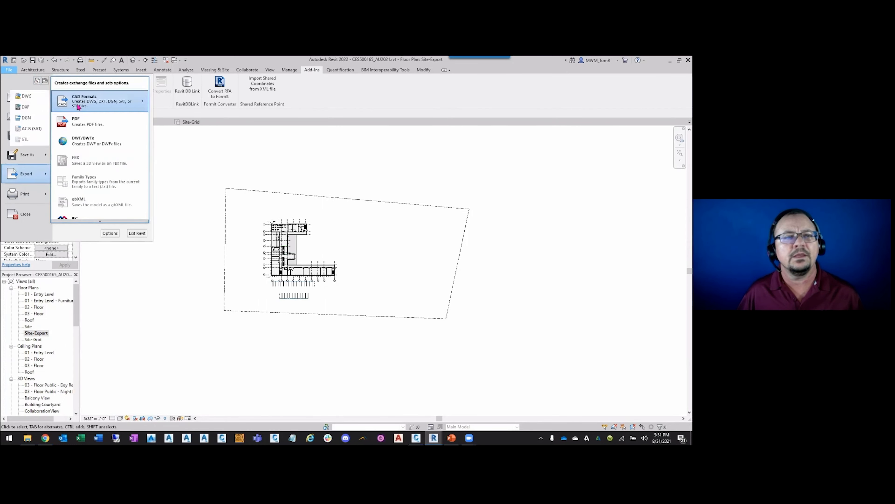
left_click(26, 99)
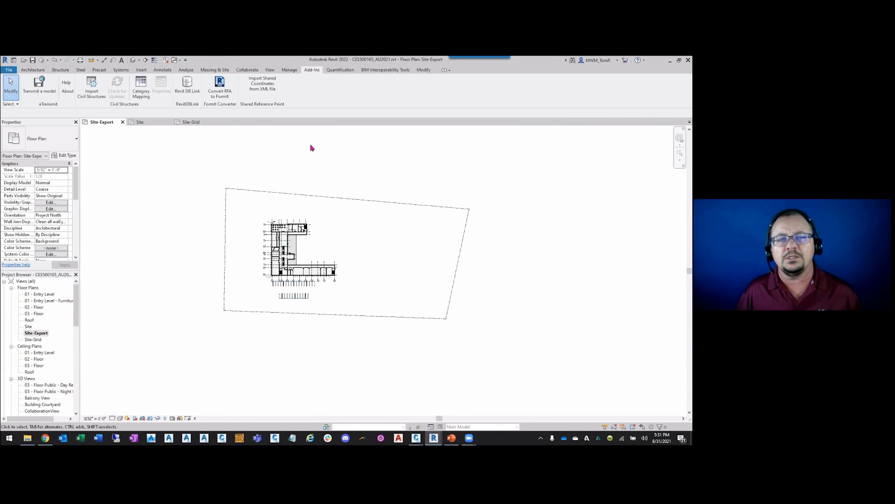
Make CES500165_Site_Elev the current site in the project's Location and Site settings
left_click(289, 69)
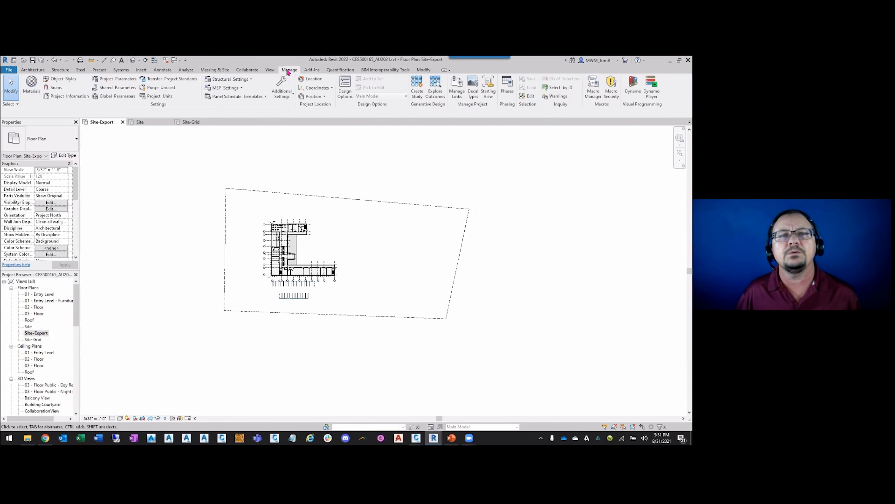
left_click(310, 79)
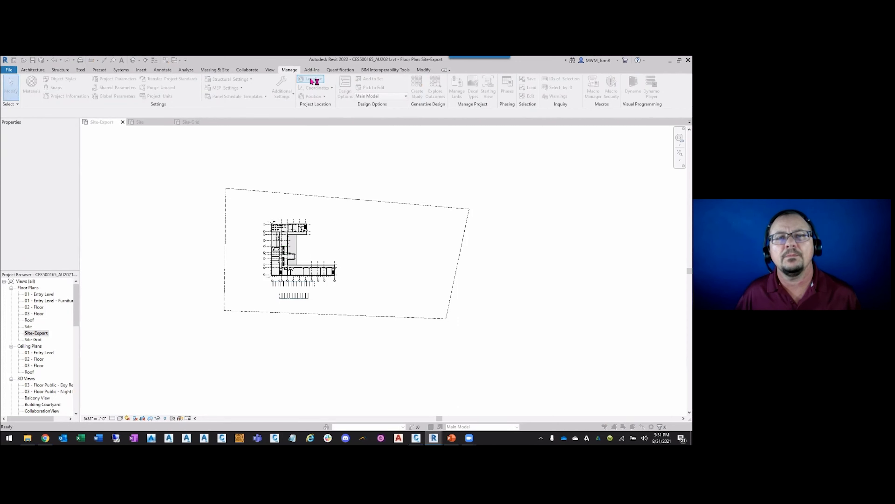
left_click(166, 182)
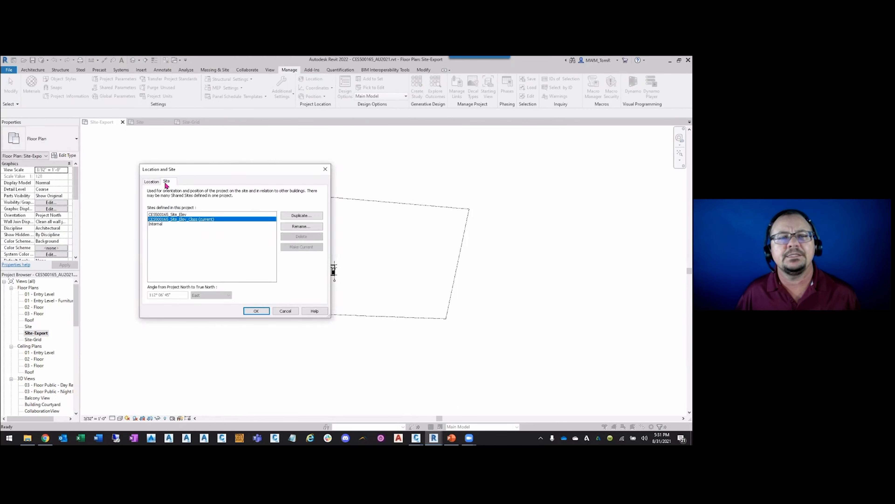
left_click(182, 215)
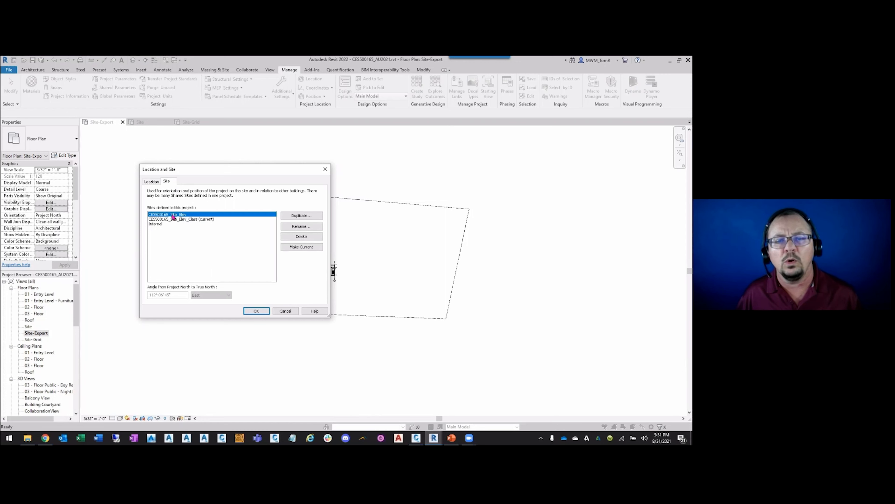
left_click(299, 248)
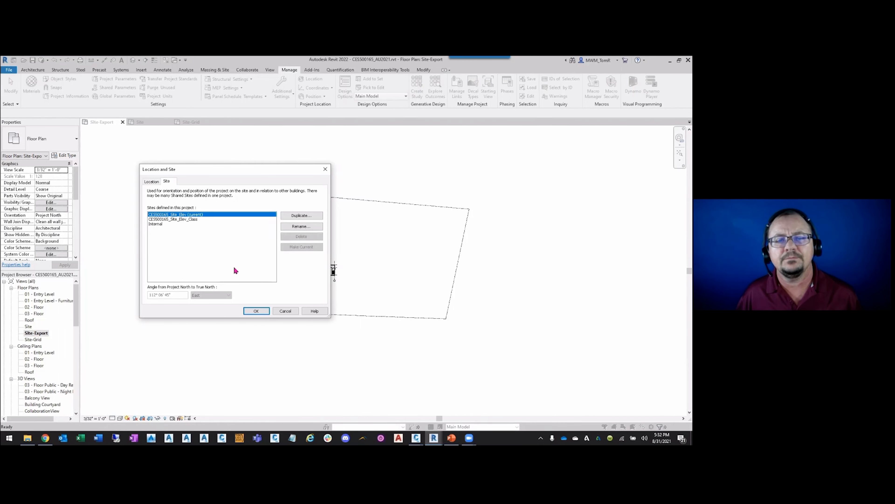
left_click(256, 312)
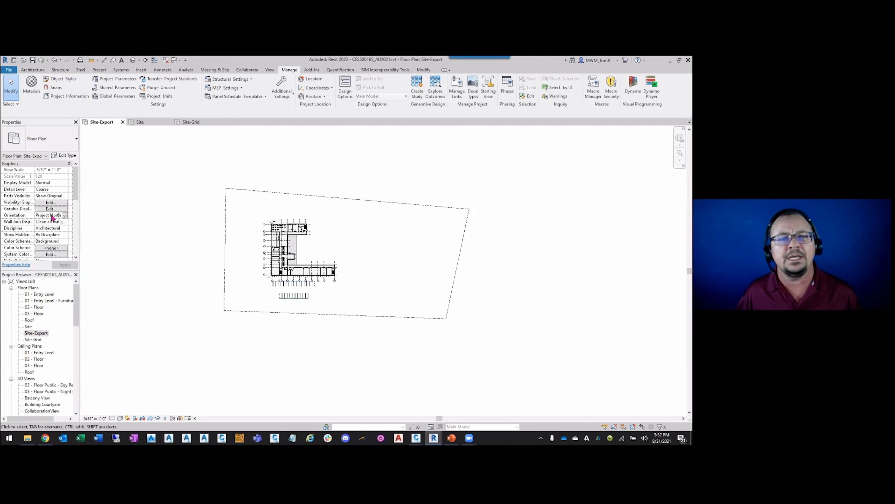
Check the Site-Export view in True North orientation, and return it to Project North
left_click(64, 215)
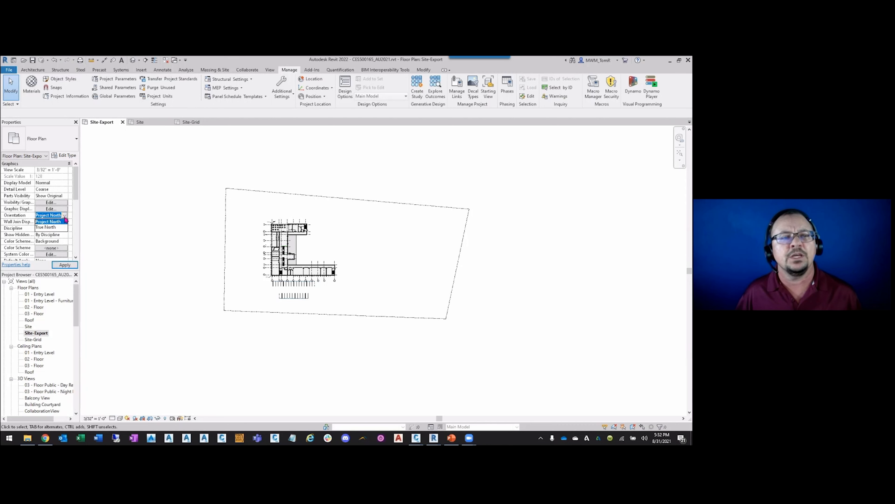
left_click(56, 227)
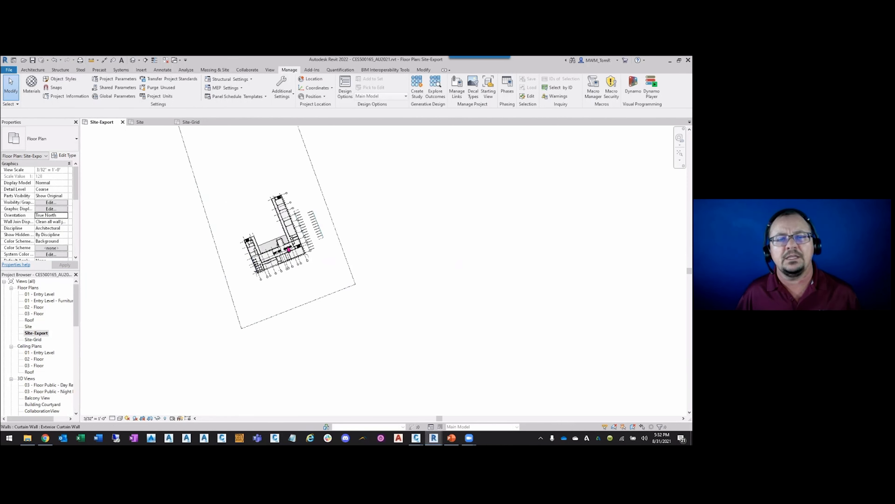
left_click(65, 216)
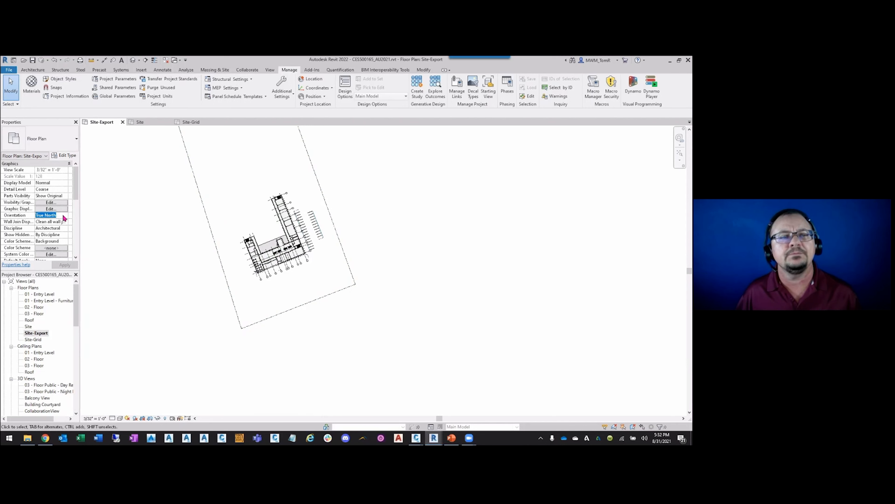
left_click(48, 221)
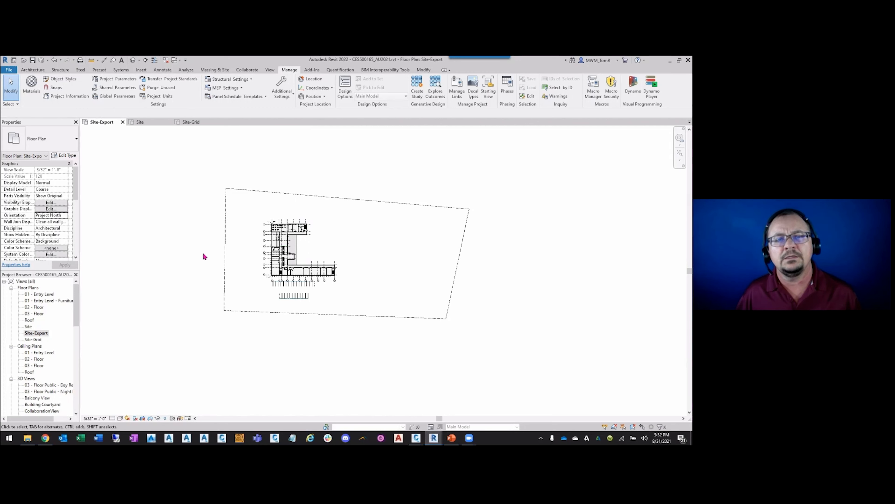
Start a DWG export of the Site-Export floor plan and open its export setups for modification
left_click(10, 70)
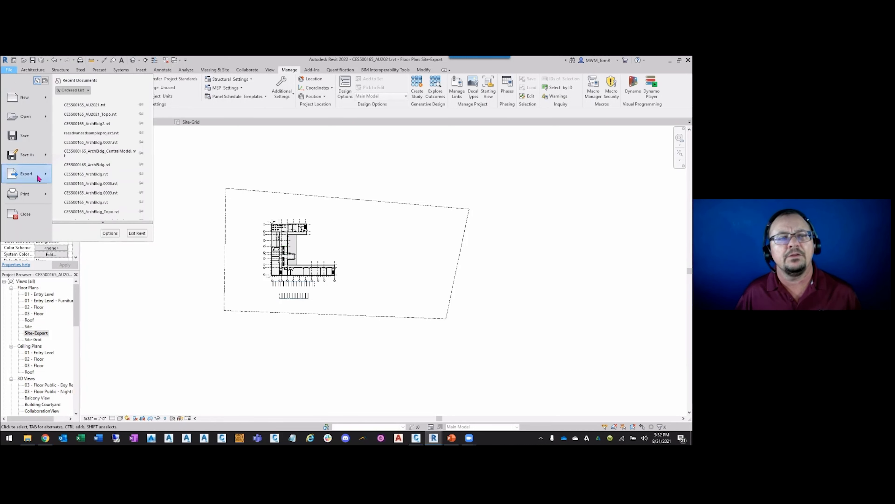
mouse_move(39, 177)
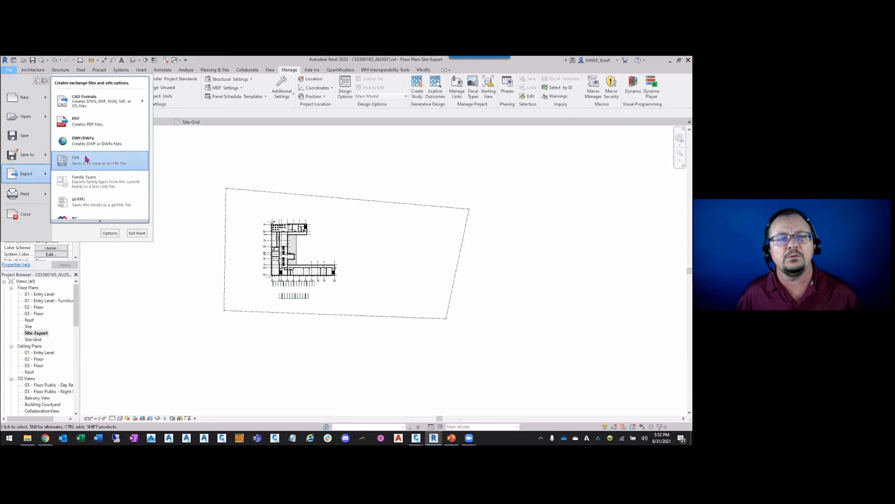
mouse_move(86, 109)
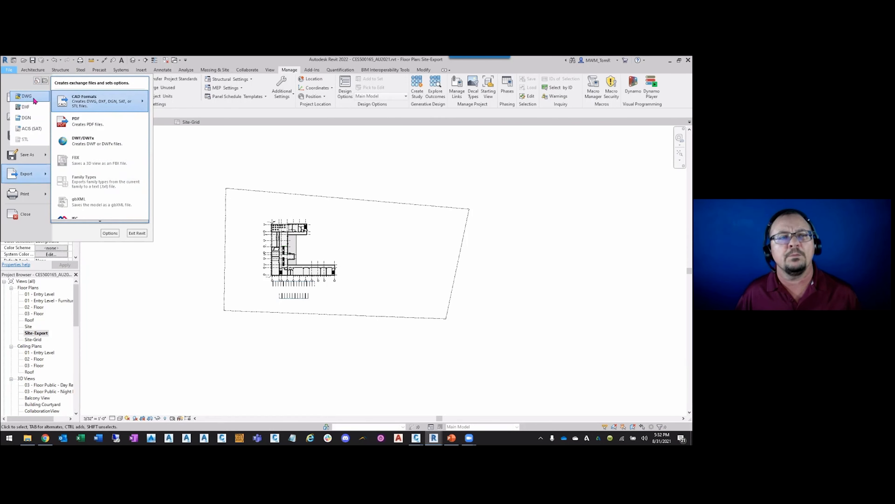
left_click(25, 95)
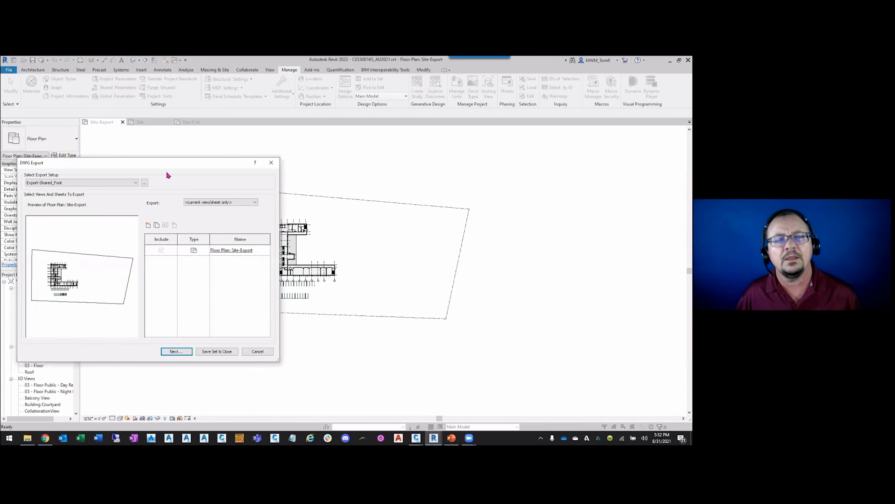
left_click_drag(171, 168, 328, 158)
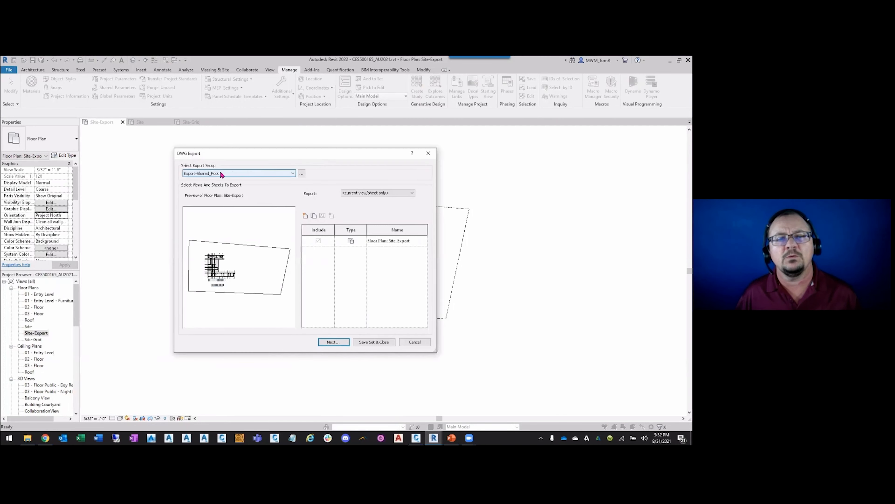
left_click(302, 173)
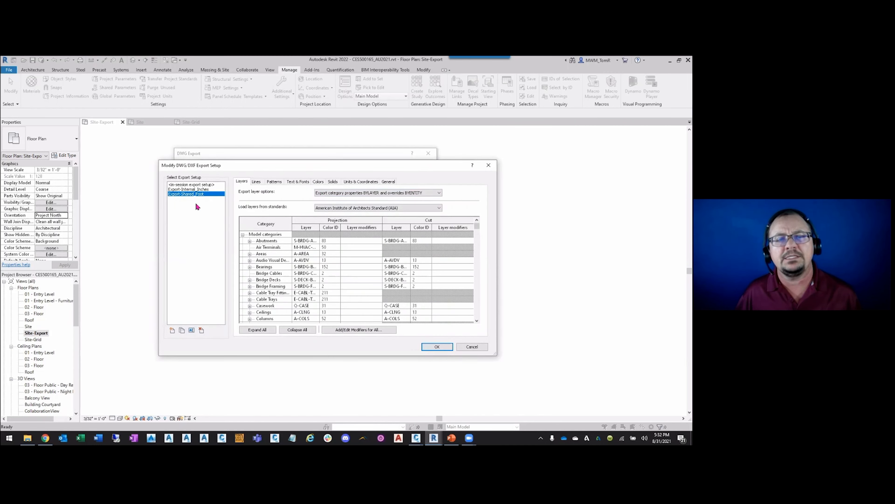
Duplicate the in-session export setup as a new setup named Export-Shared_Foot_Class
left_click(191, 189)
left_click(193, 185)
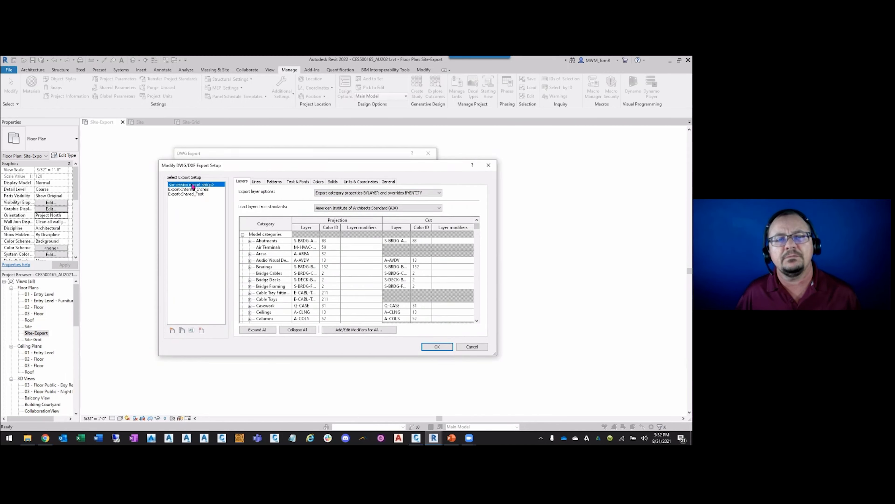
left_click(182, 330)
left_click_drag(353, 254, 290, 254)
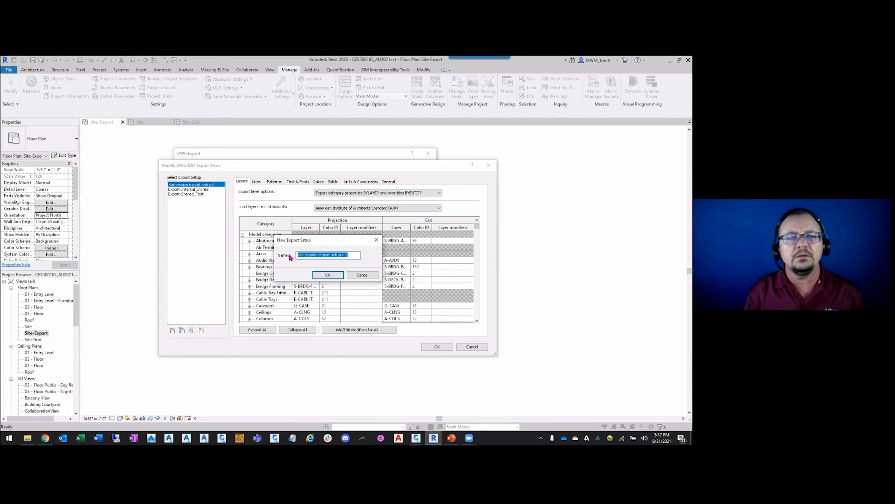
type("Export-Shared_Foot_Class")
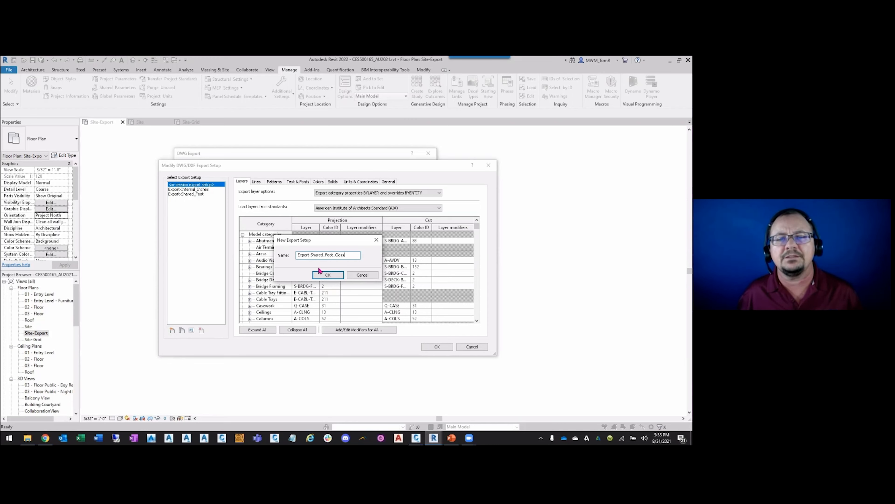
left_click(328, 275)
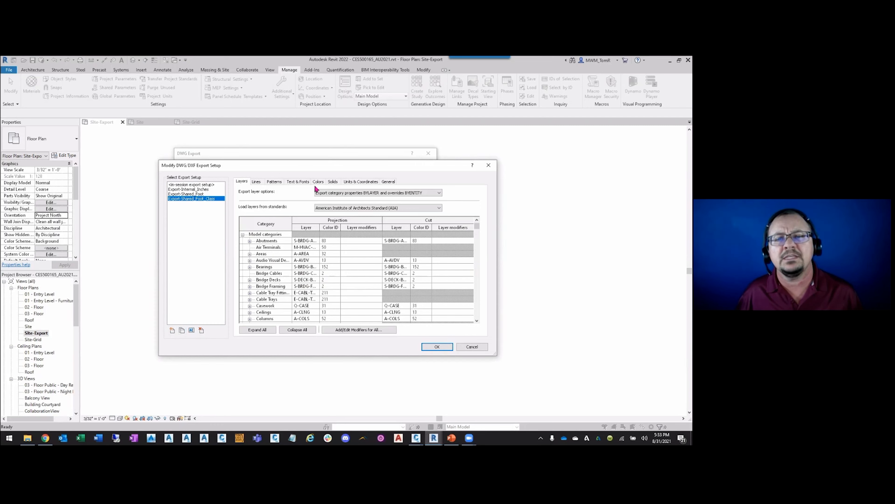
Set the Export-Shared_Foot_Class setup's DWG unit to Foot and its coordinate base to Shared Coordinates, and accept the setup
left_click(352, 182)
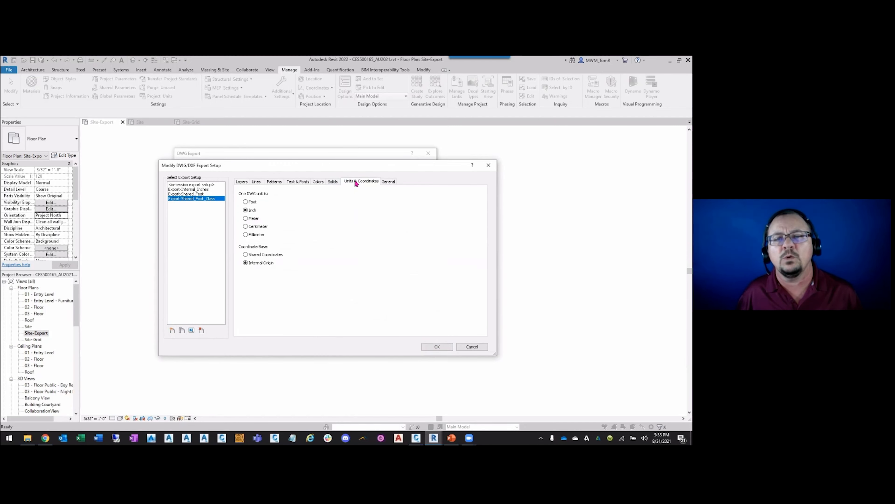
left_click(253, 204)
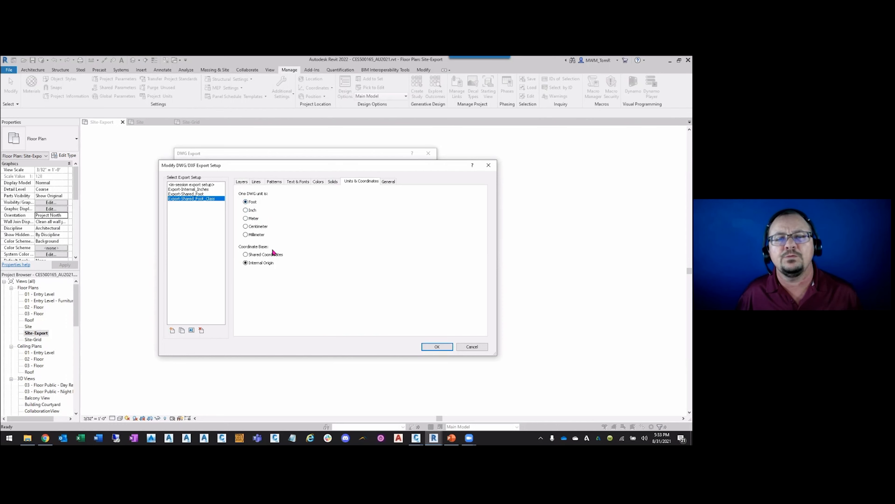
left_click(267, 255)
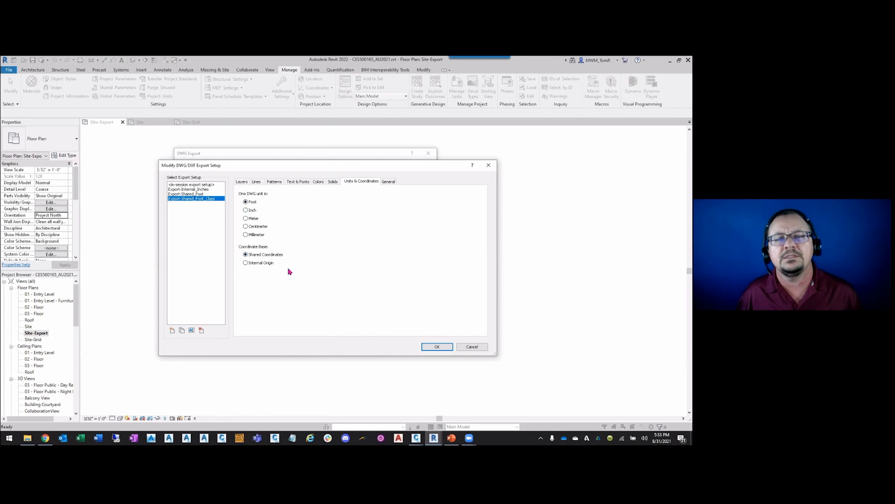
left_click(436, 346)
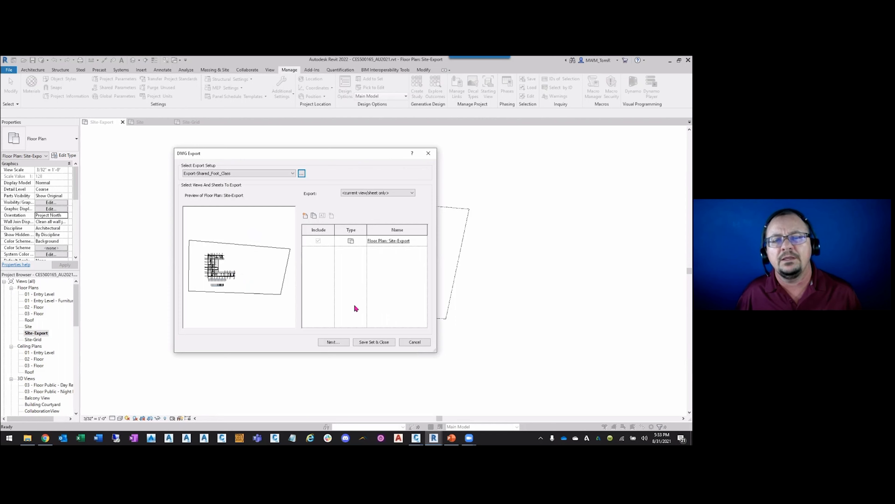
Proceed with the DWG export and choose the 20210831 folder under Shared\Arch as the target
left_click(341, 342)
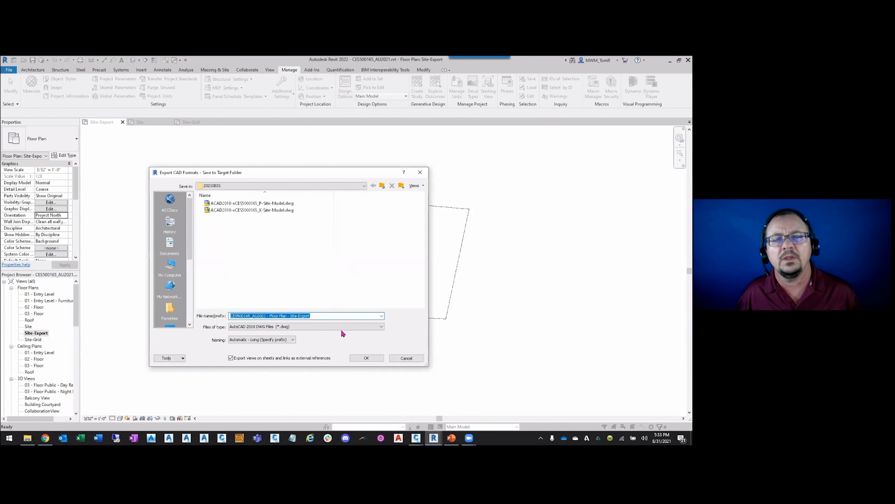
left_click(321, 185)
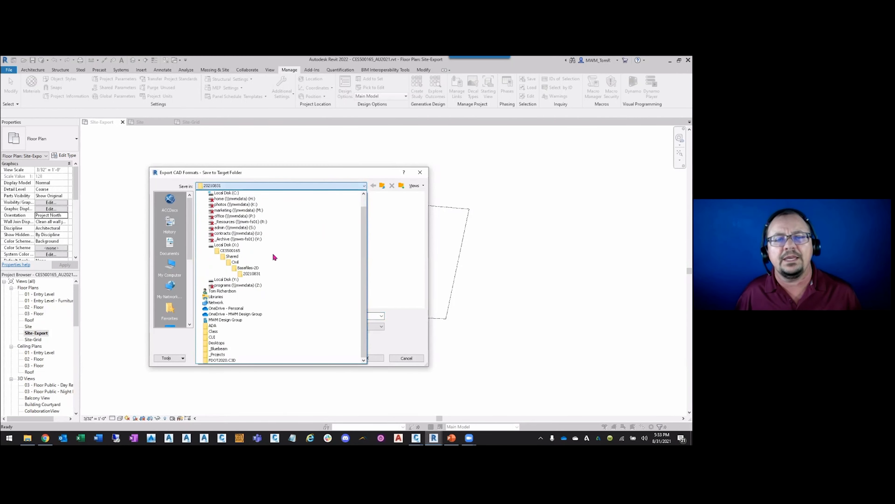
left_click(242, 257)
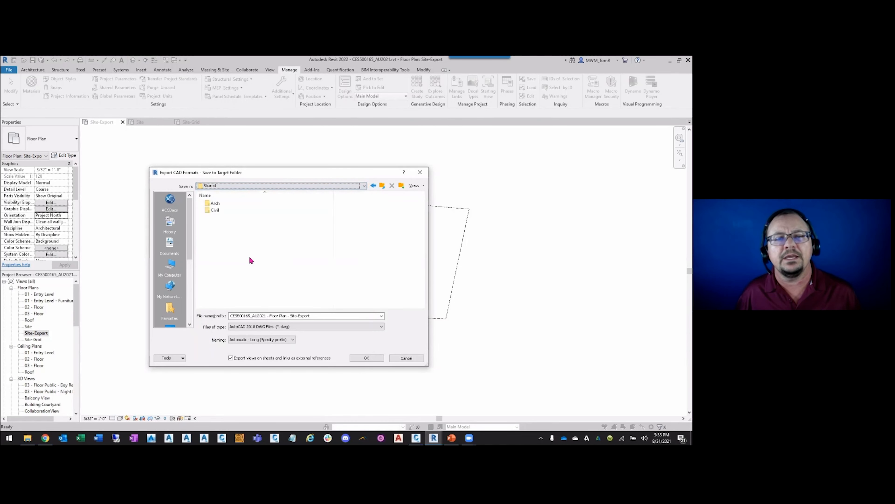
double_click(216, 203)
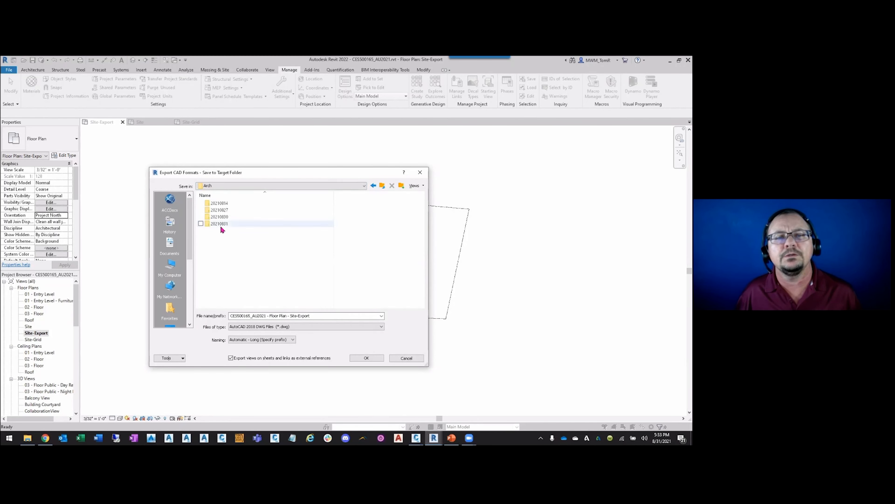
double_click(220, 225)
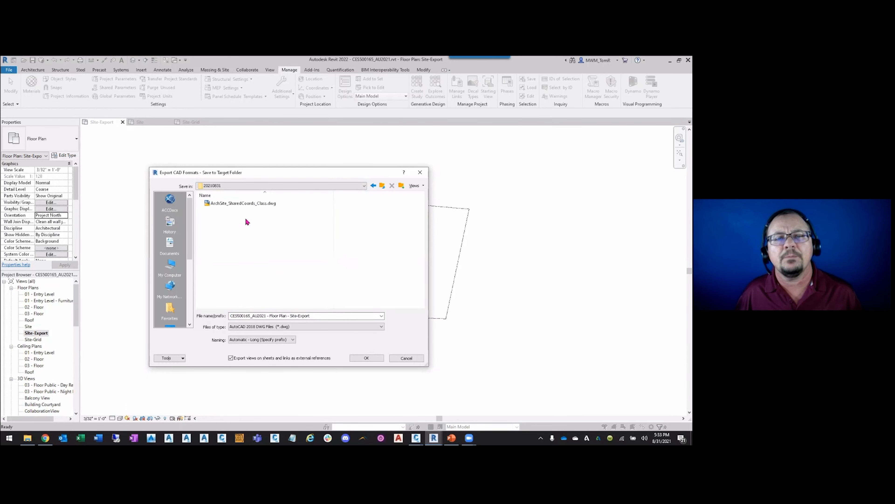
Name the export ArchSite_SharedCoords.dwg, starting from the existing class file's name, and export the DWG into the 20210831 folder
left_click(246, 204)
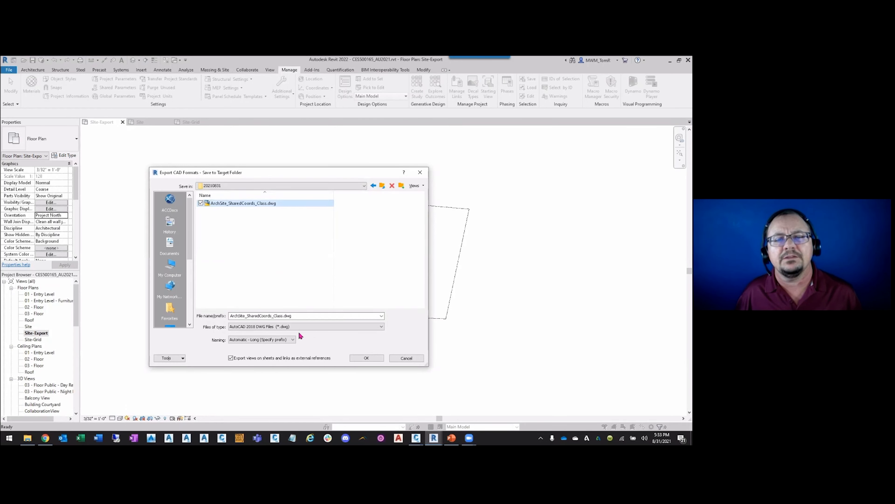
double_click(280, 316)
left_click(283, 316)
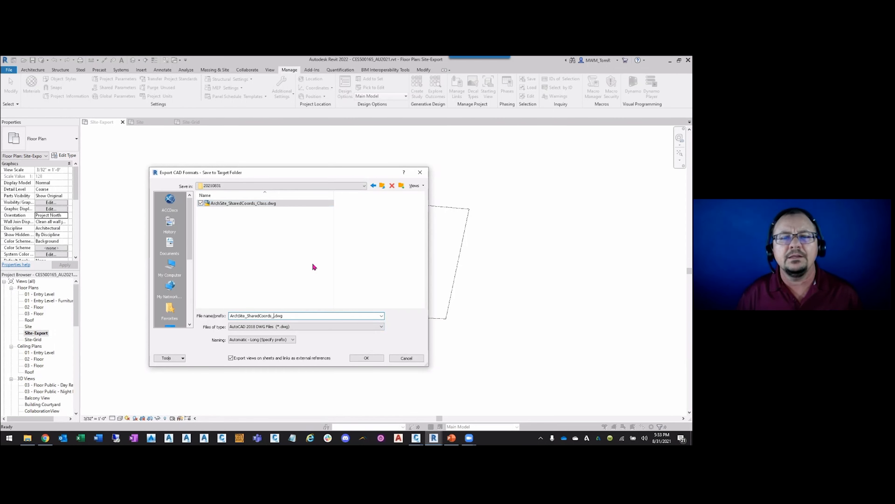
key("BackSpace")
left_click(314, 267)
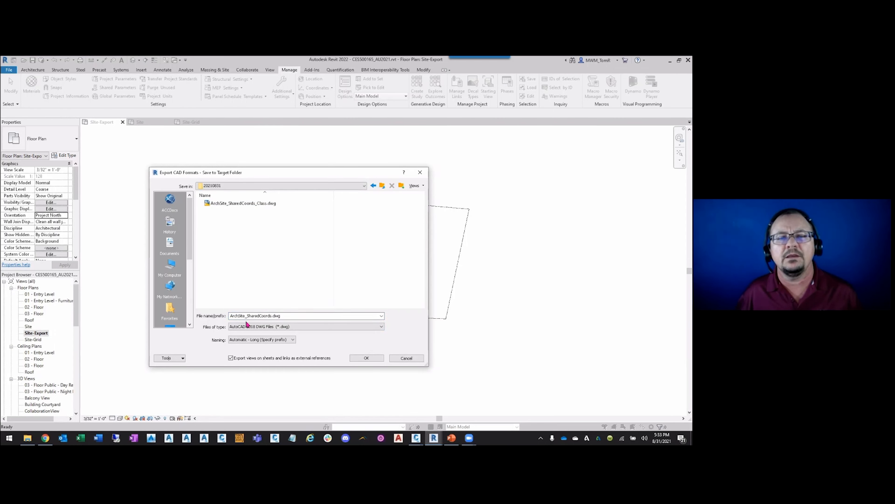
left_click(367, 358)
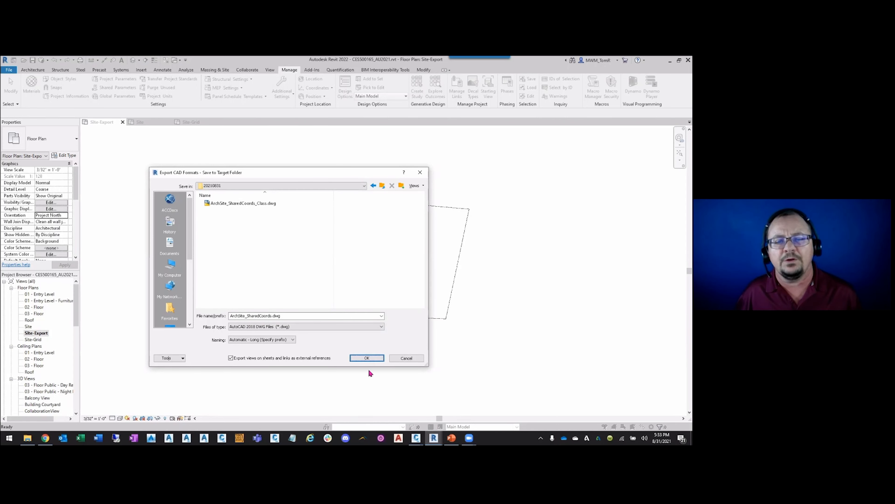
left_click(367, 357)
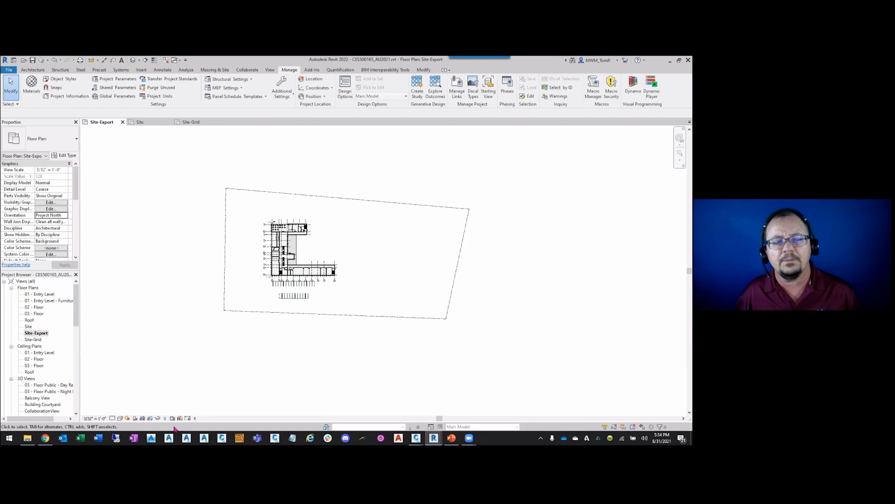
Browse the project's Shared\Arch folder in File Explorer and view the contents of its 20210830 subfolder
left_click(27, 437)
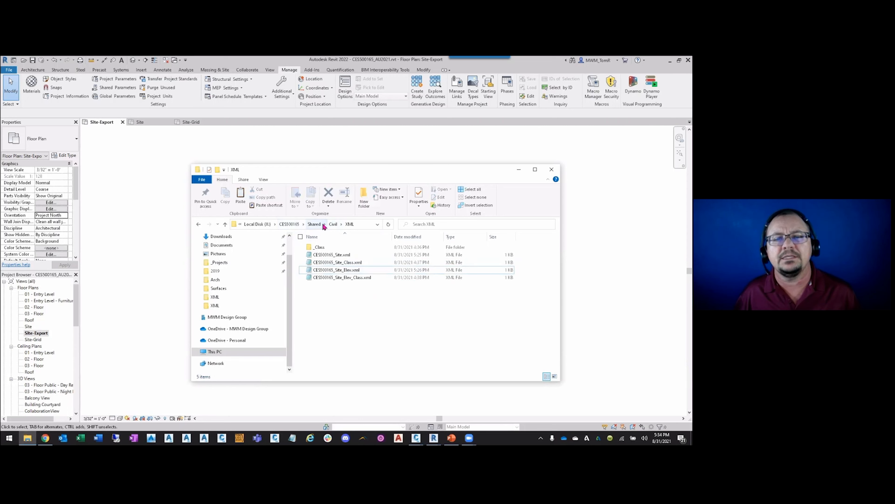
left_click(313, 225)
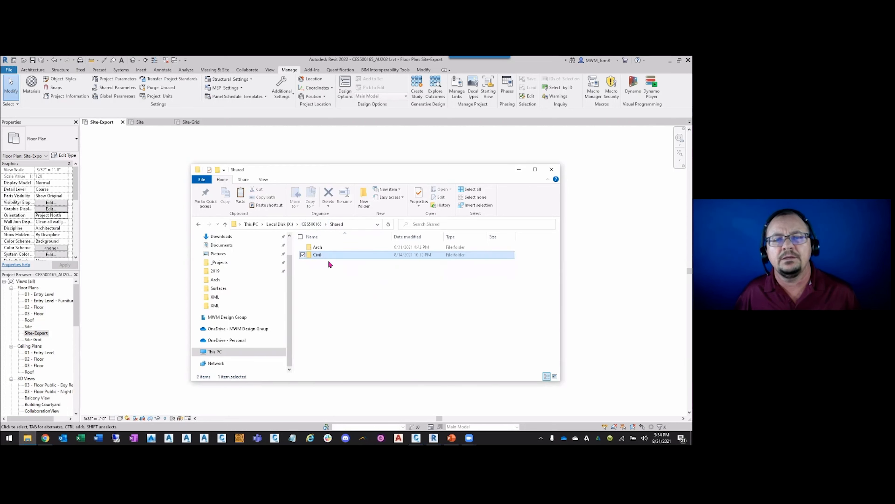
left_click(319, 248)
double_click(319, 247)
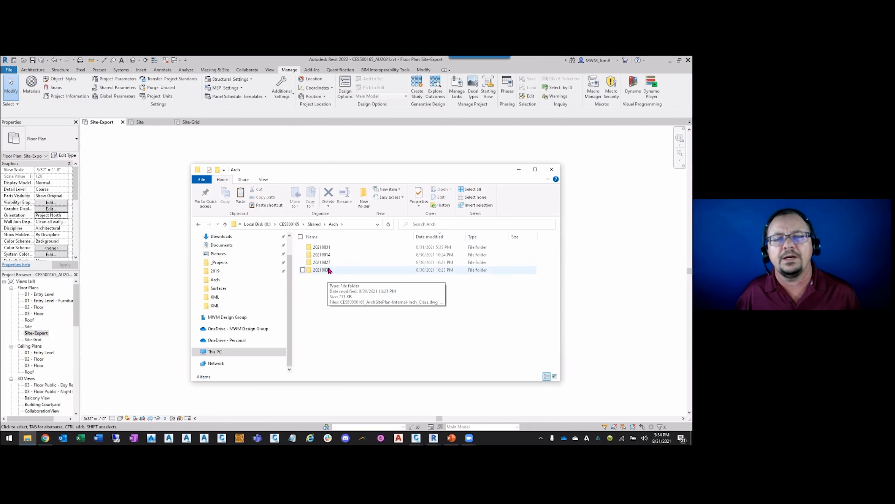
double_click(322, 270)
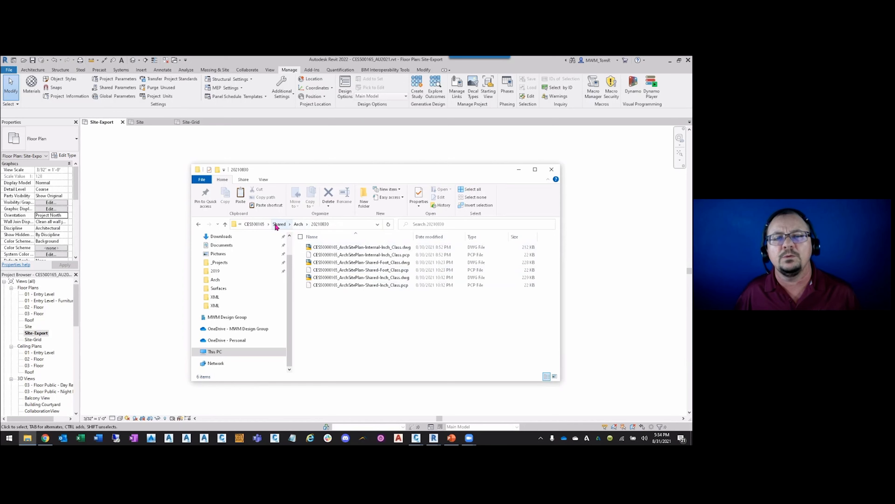
Browse to Civil\Consumed\Arch\20210831 in the project folder and check it for ArchSite_SharedCoords_Class.dwg, then return to Revit
left_click(254, 224)
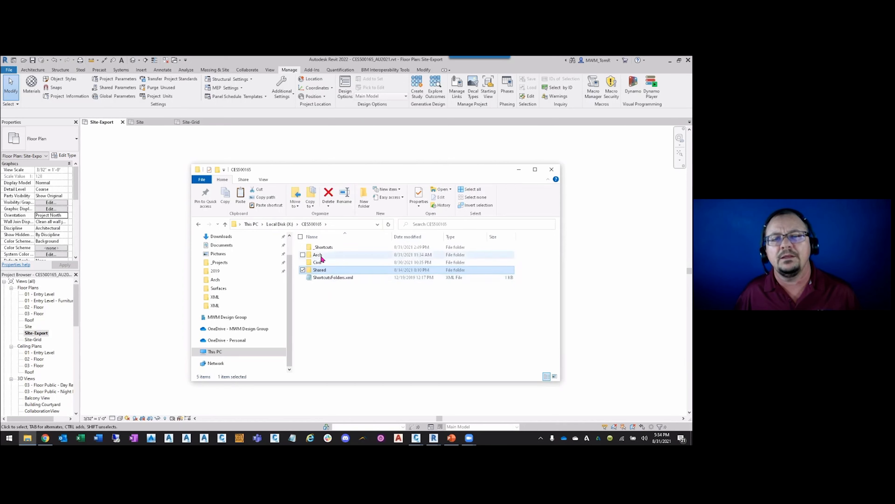
double_click(319, 262)
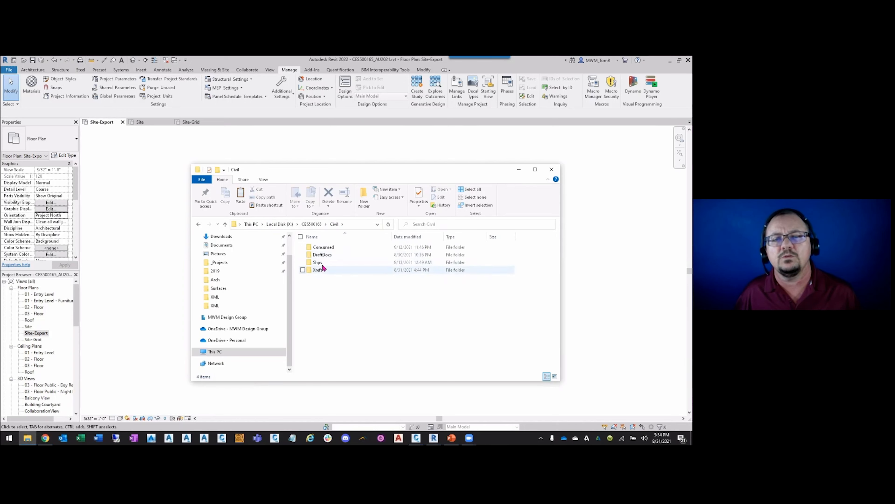
double_click(323, 247)
left_click(319, 248)
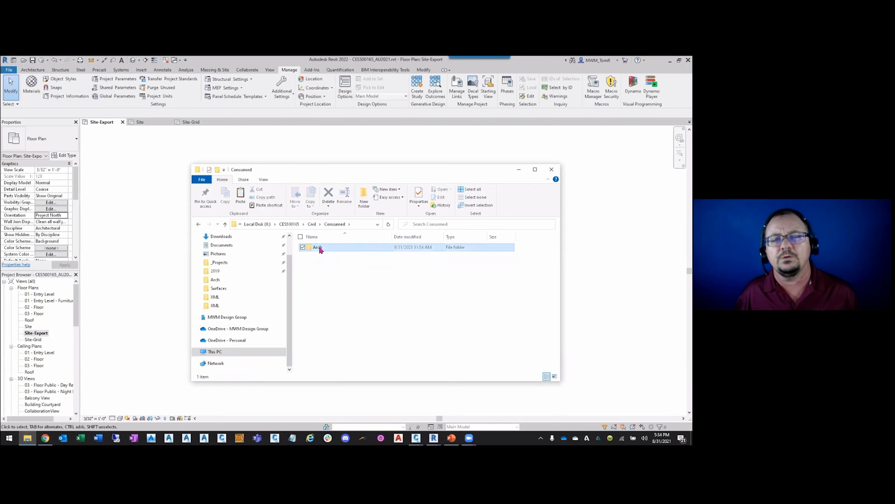
double_click(320, 248)
double_click(321, 316)
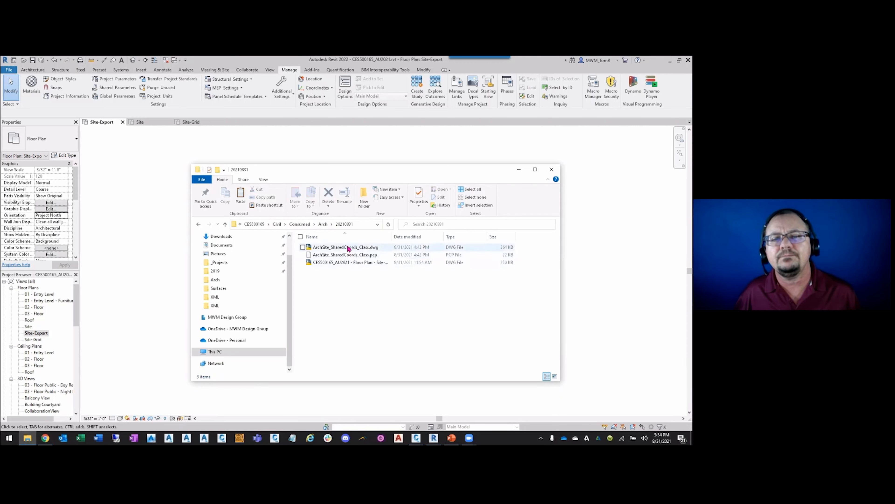
left_click(348, 248)
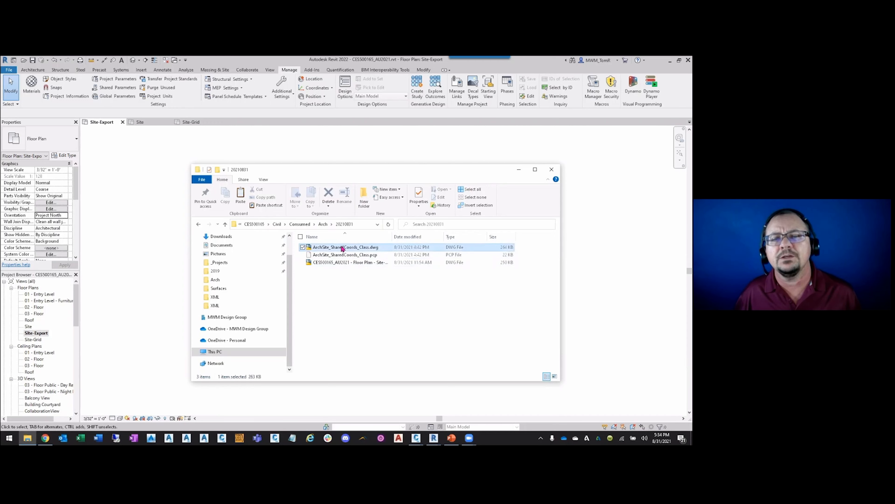
left_click(345, 294)
left_click(592, 194)
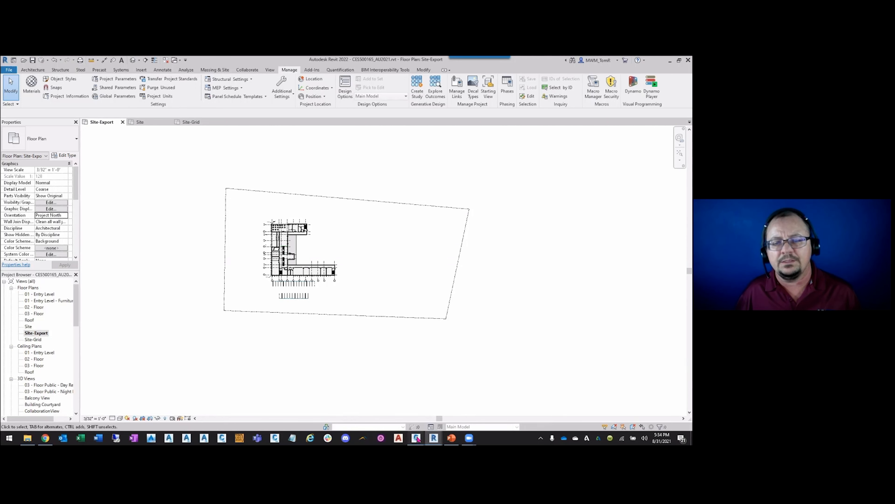
Switch to the xCES5000165_P-Site drawing in Civil 3D and attach ArchSite_SharedCoords_Class.dwg as an overlay at insertion point 0,0,0, scale 1, with a relative path
mouse_move(417, 436)
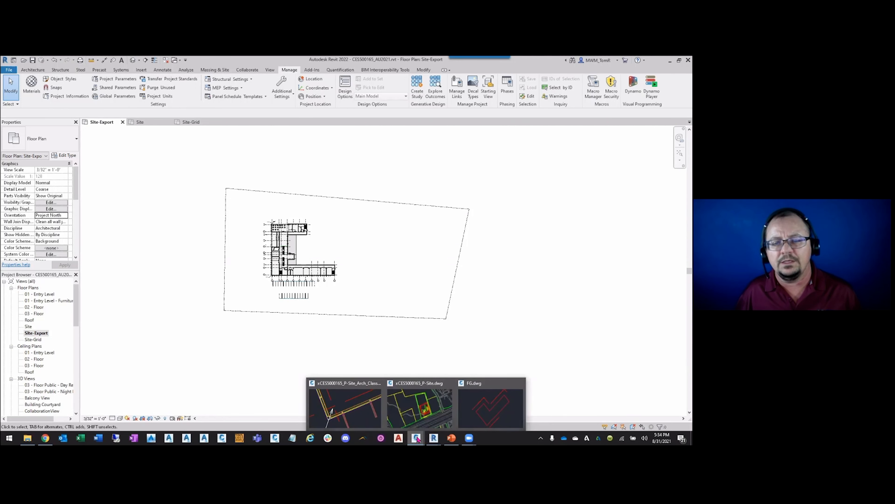
left_click(433, 401)
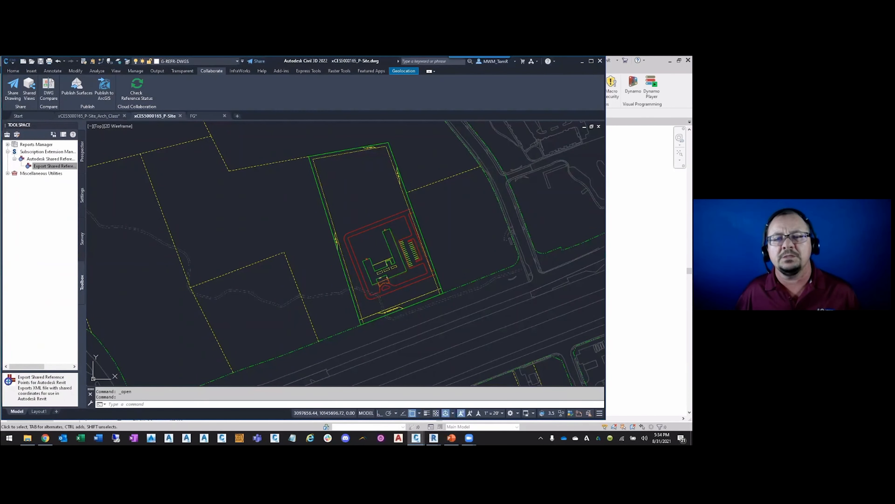
scroll(397, 264, "up", 2)
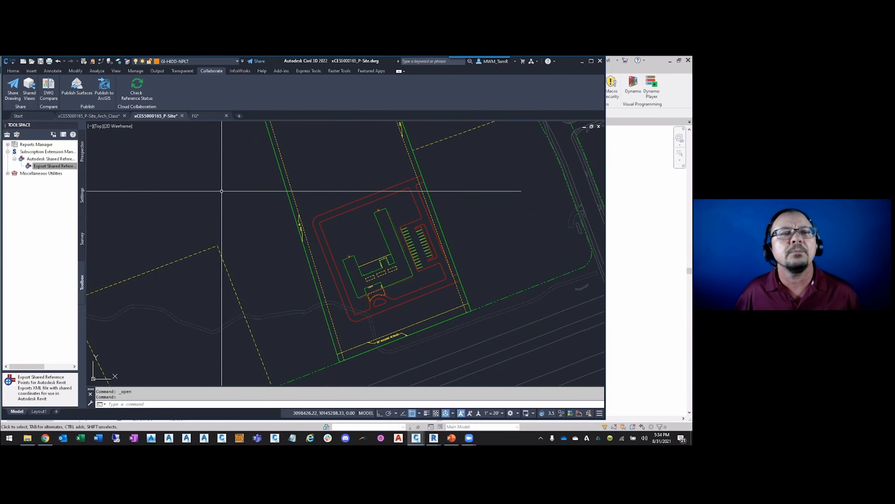
type("x")
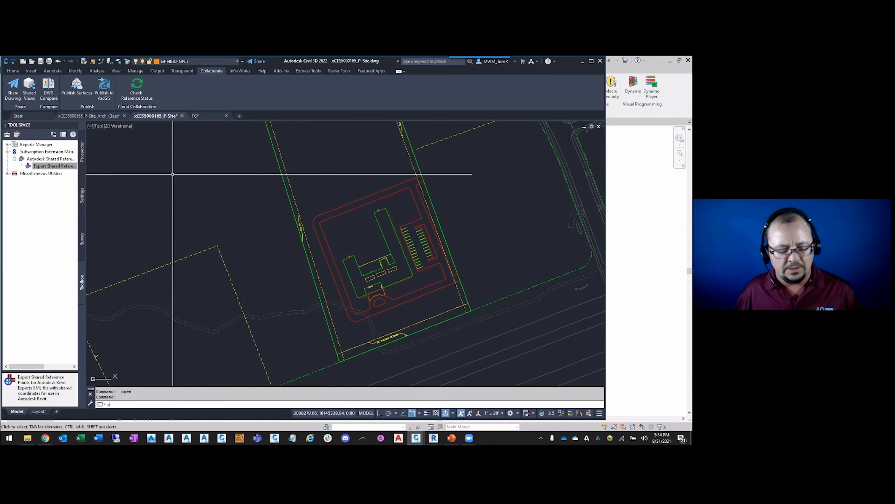
type("a")
key("space")
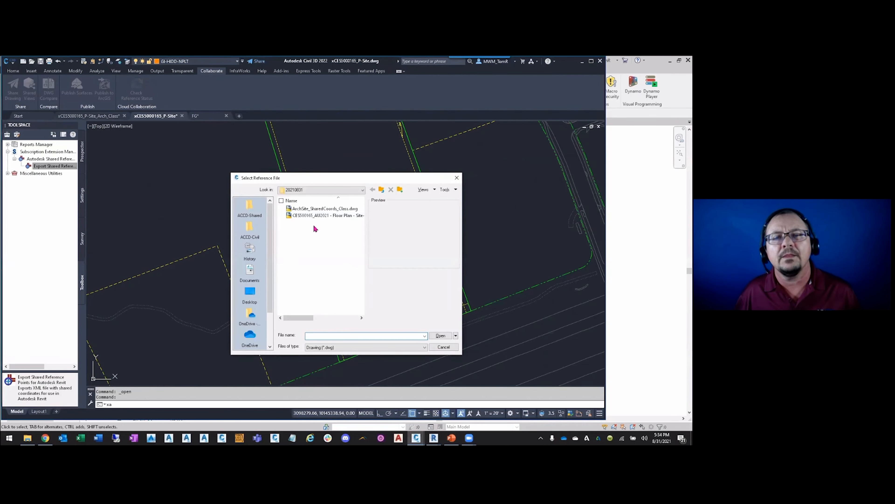
left_click(315, 210)
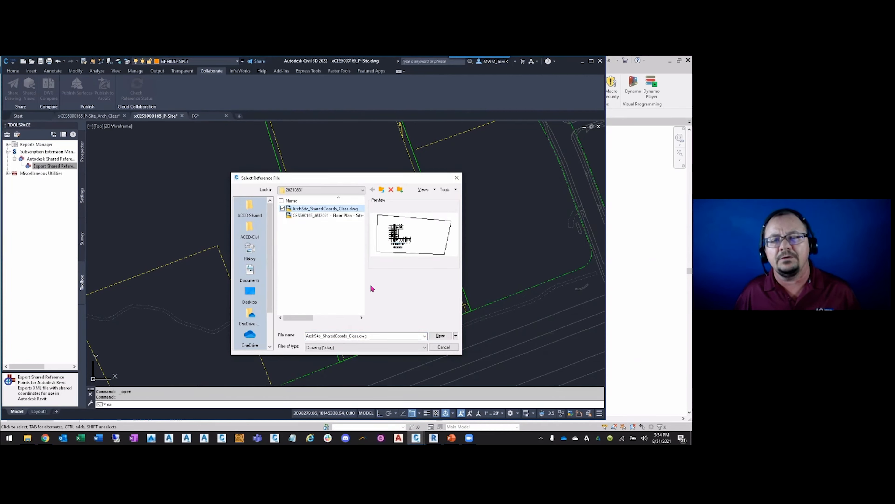
left_click(440, 334)
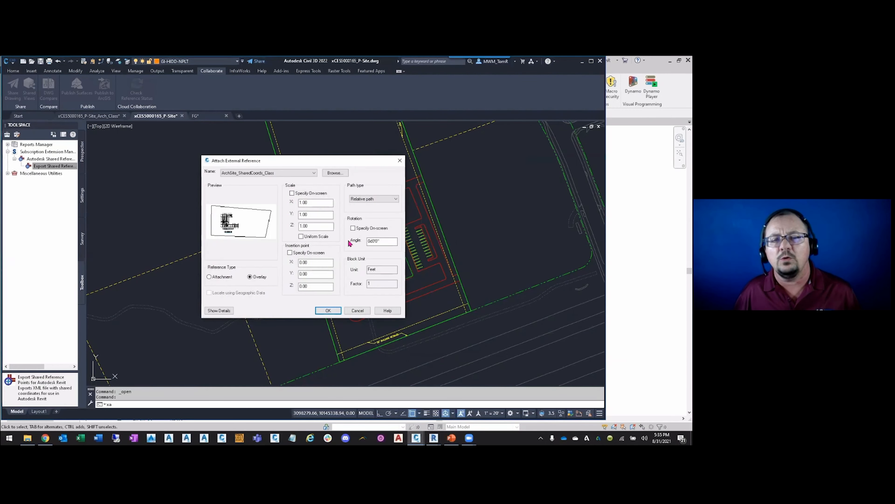
left_click(327, 311)
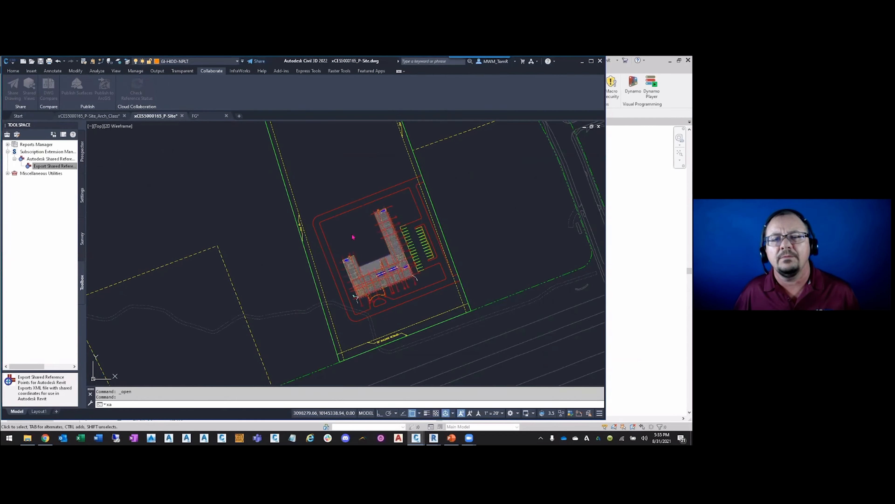
Inspect the insertion point, scale and rotation properties of the attached architectural reference, and clear the selection
left_click(377, 234)
key("Escape")
key("Escape")
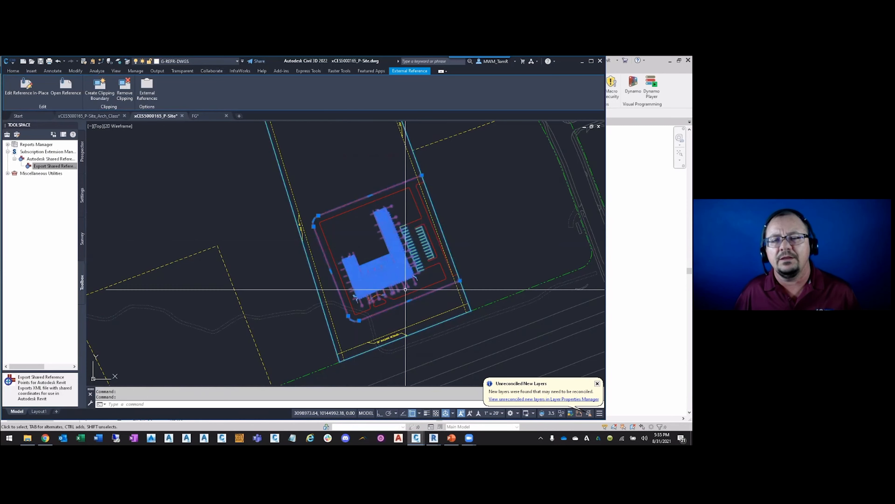
left_click(379, 260)
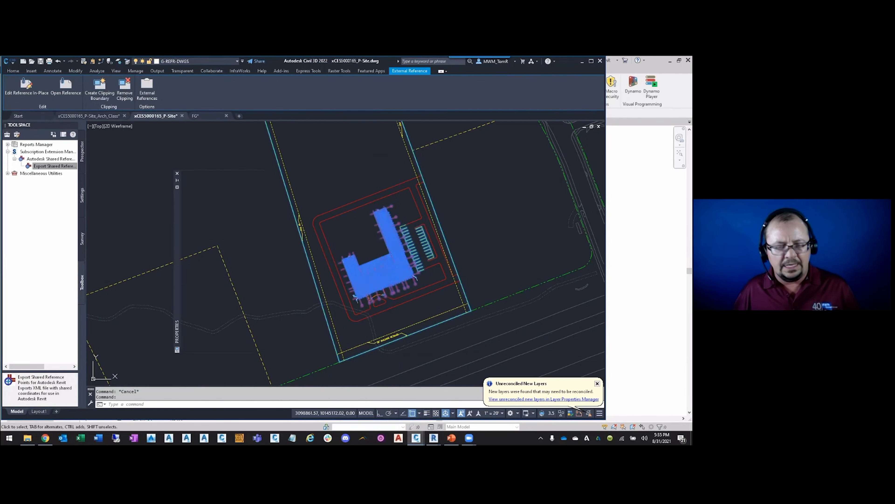
key("ctrl+1")
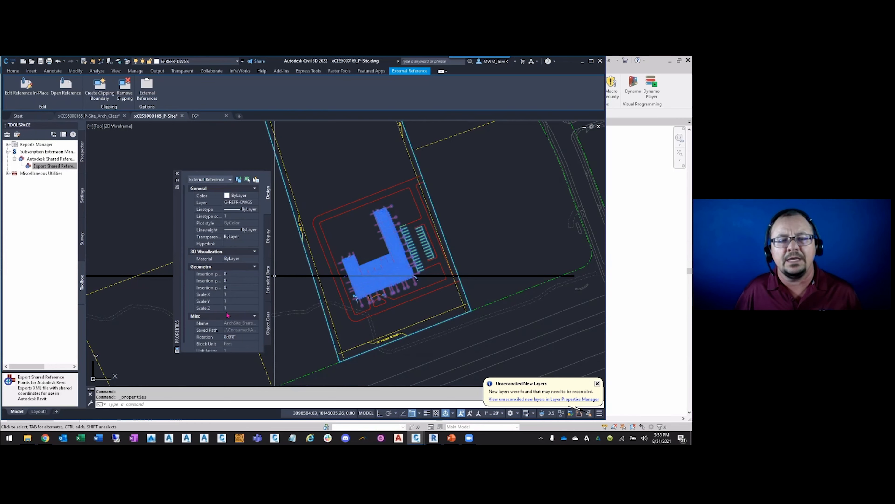
left_click(177, 174)
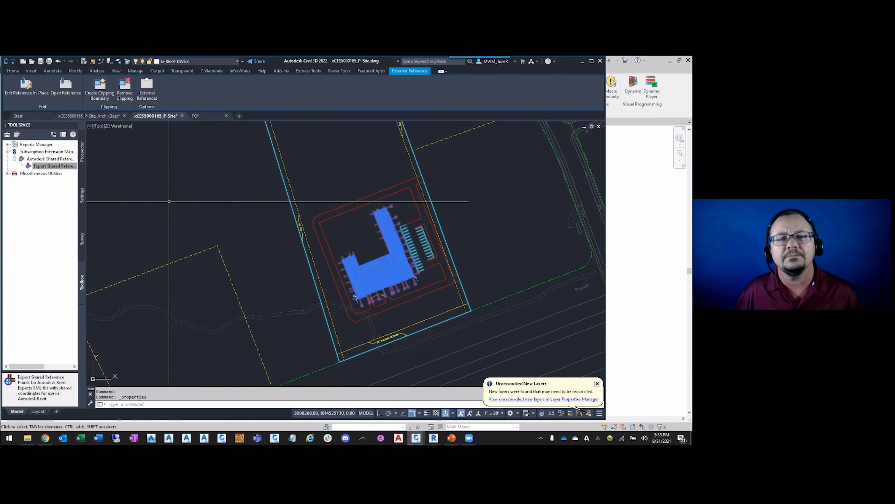
key("Escape")
key("Escape")
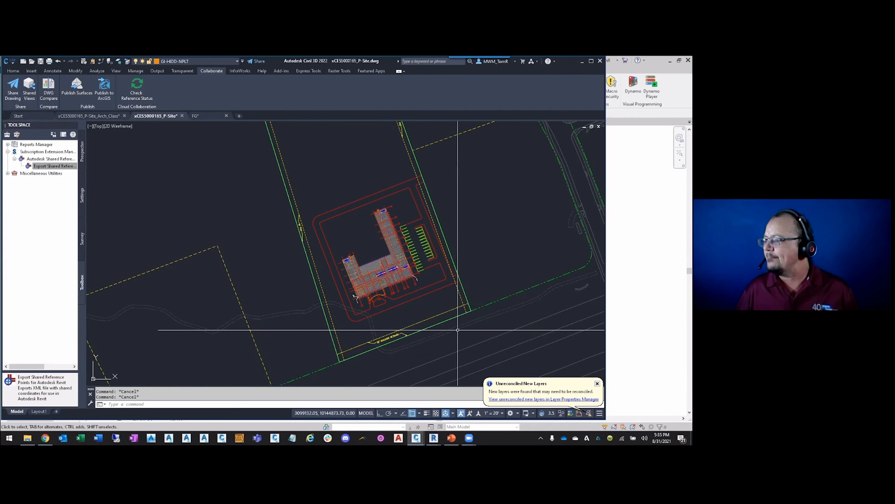
key("alt+Tab")
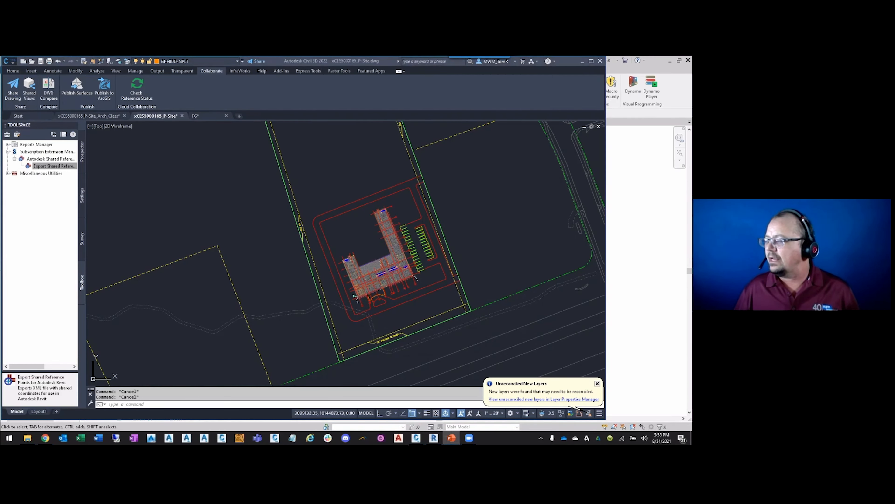
key("alt+Tab")
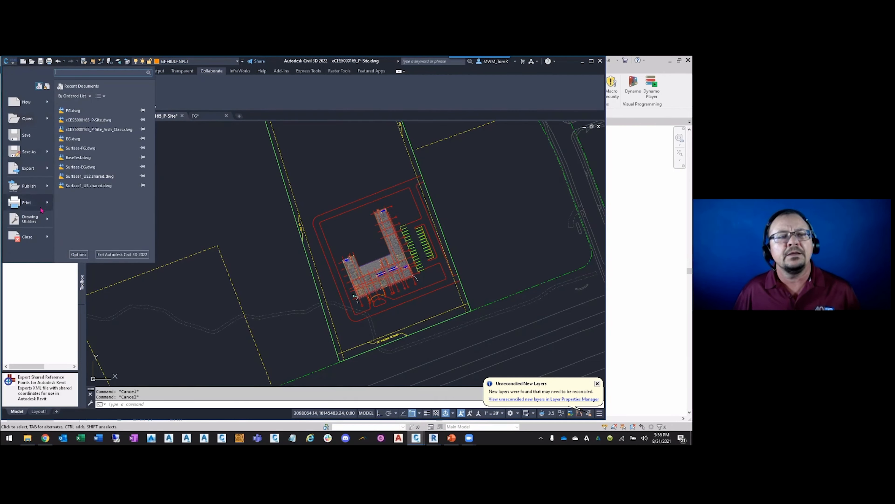
Review the Export Civil 3D Drawing settings for the current drawing without exporting it
left_click(38, 168)
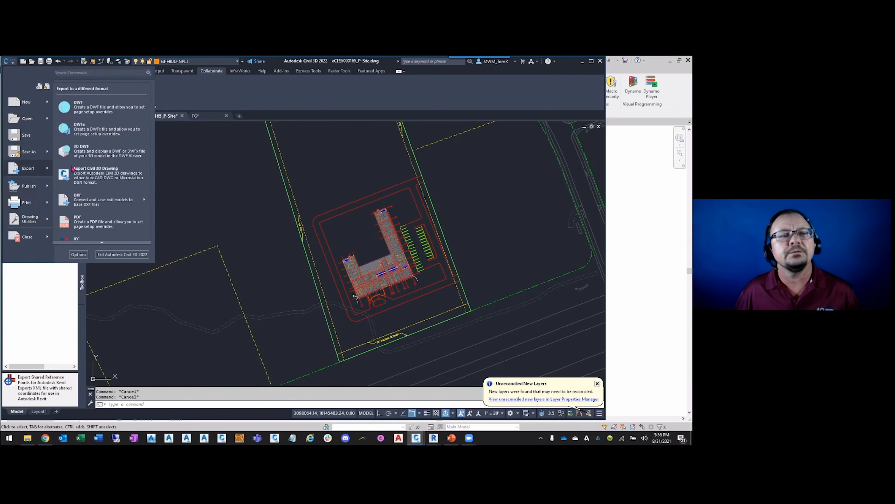
left_click(106, 178)
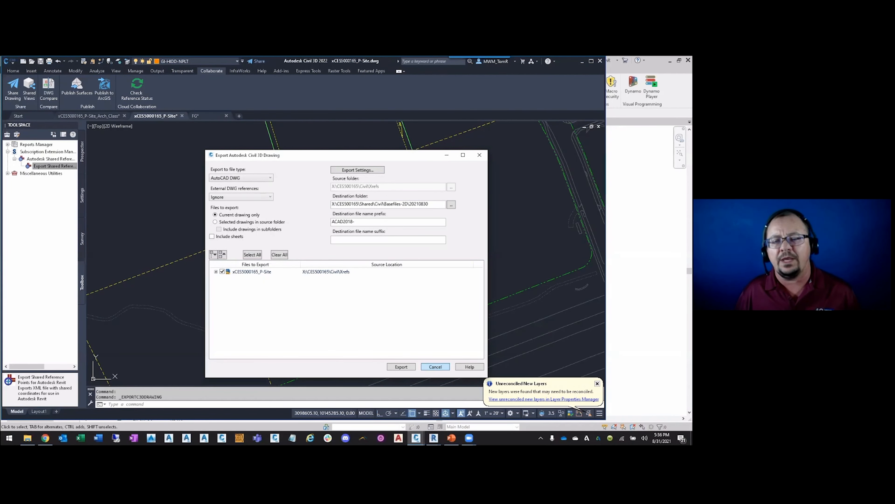
left_click(436, 367)
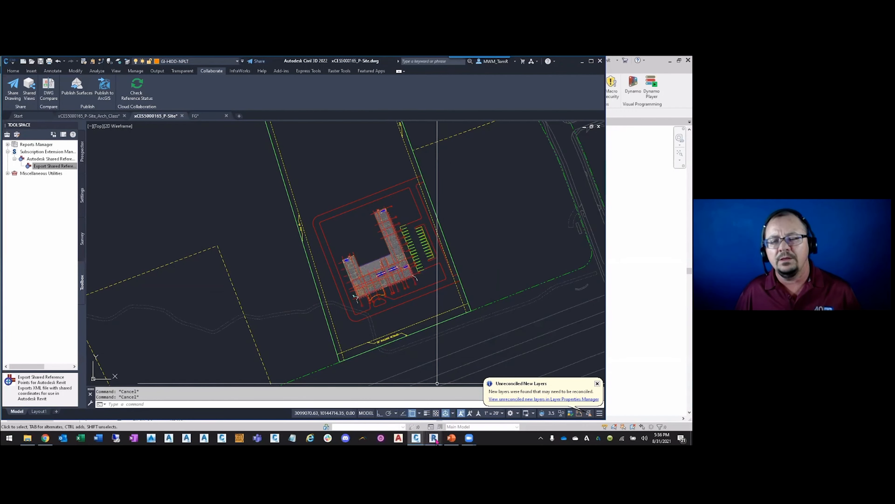
Switch to the Revit project showing the Site-Export floor plan
mouse_move(436, 441)
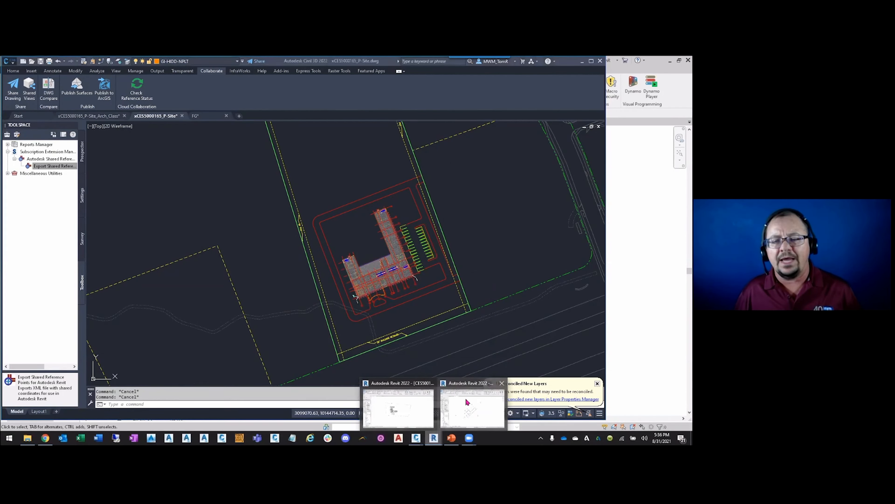
left_click(430, 417)
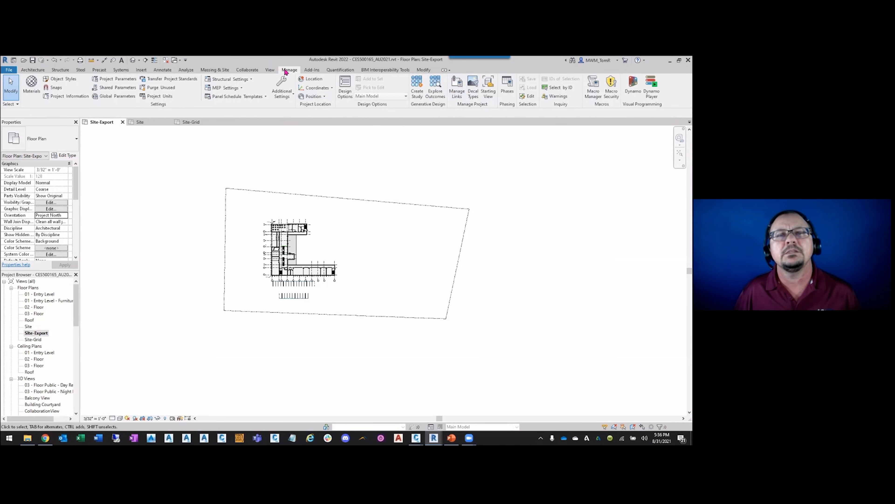
From the Import CAD file browser, copy the 20210831 folder located in Shared\Civil\Basefiles-2D
left_click(141, 70)
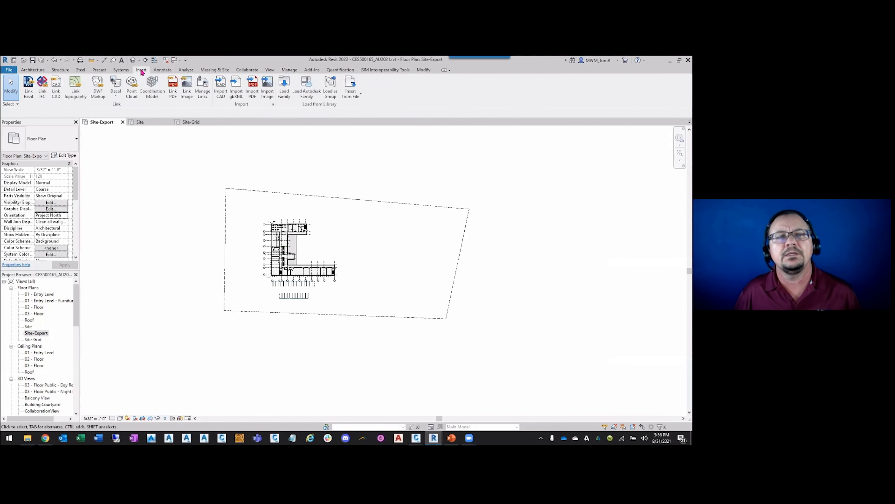
left_click(222, 88)
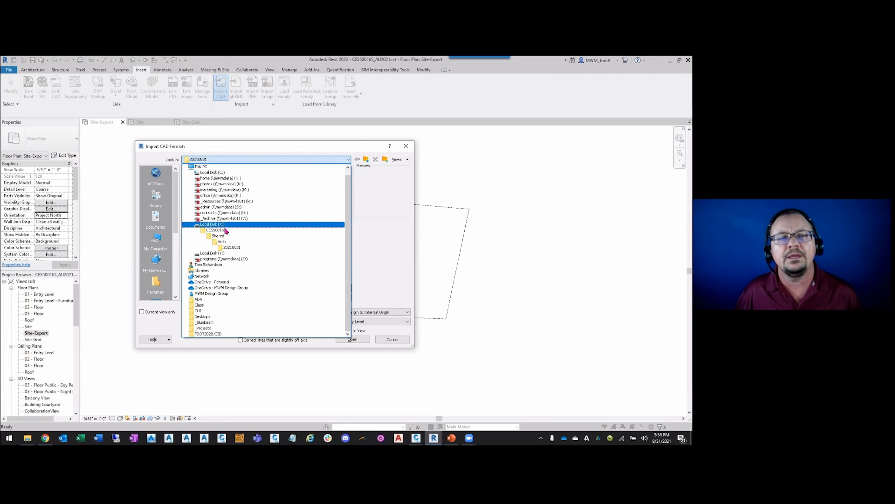
left_click(223, 237)
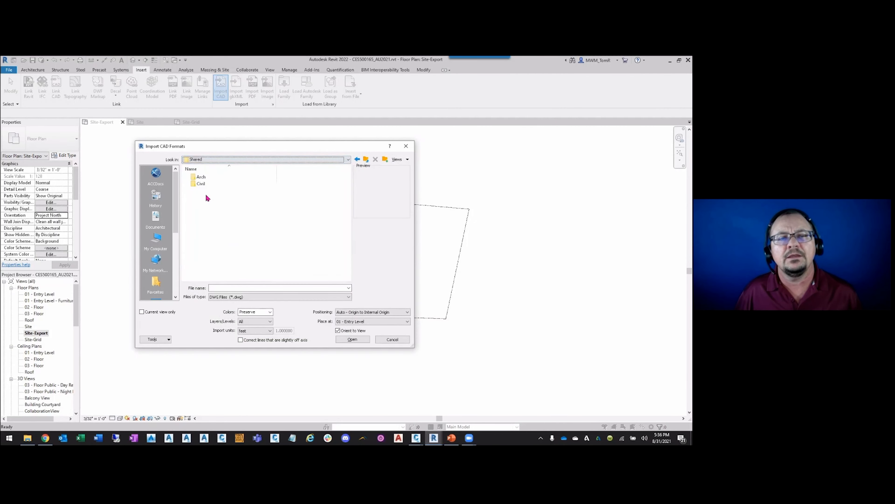
double_click(201, 184)
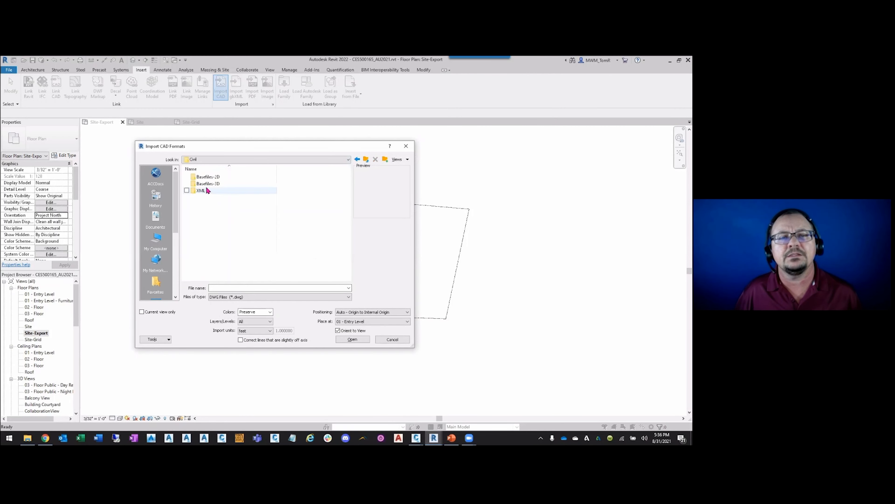
double_click(207, 176)
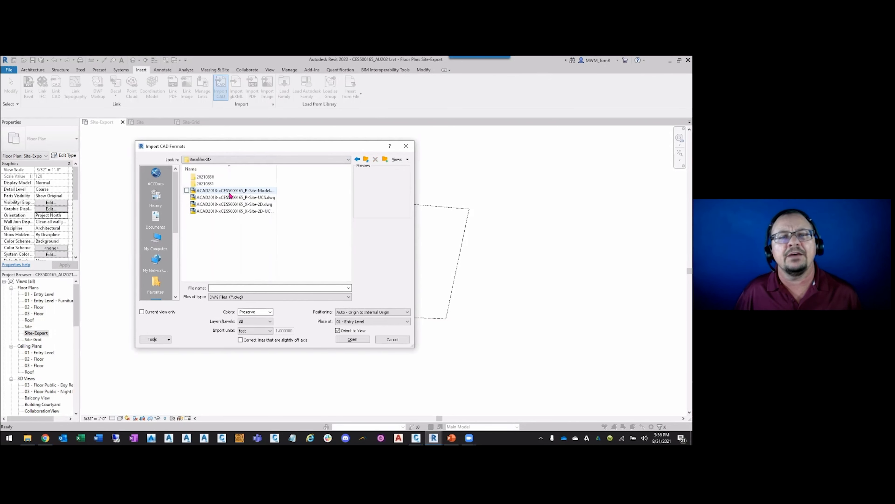
left_click(211, 184)
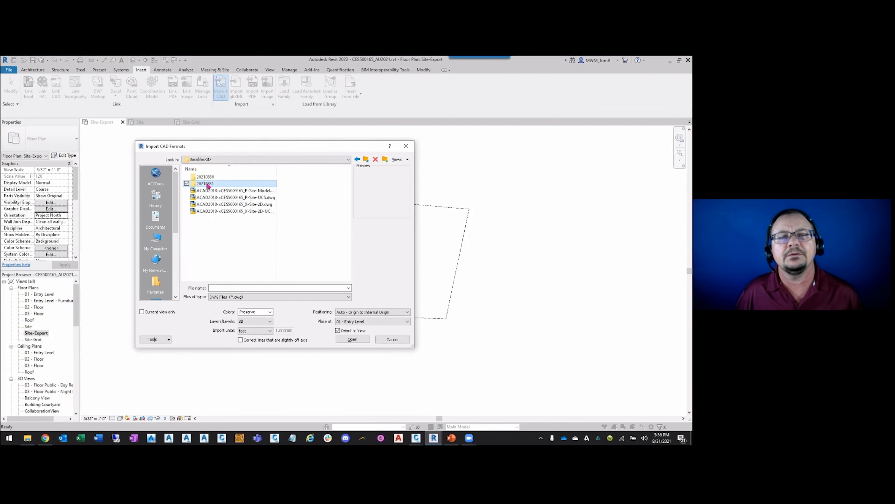
double_click(208, 184)
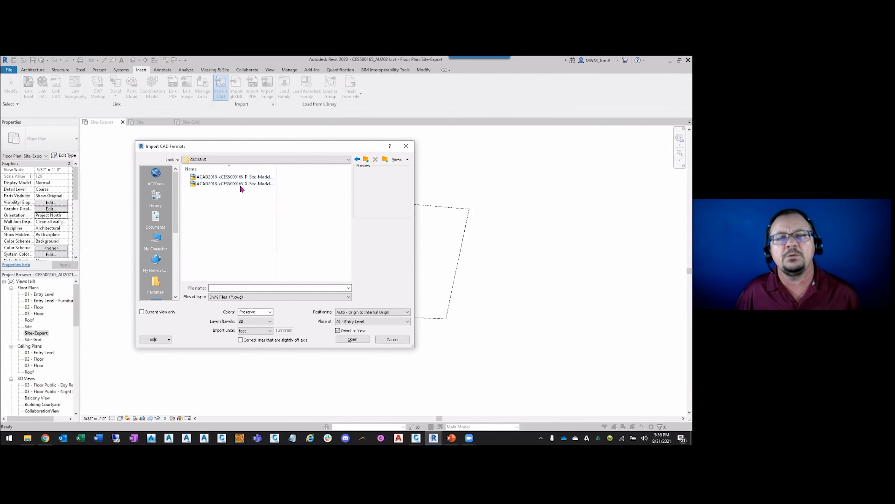
left_click(365, 159)
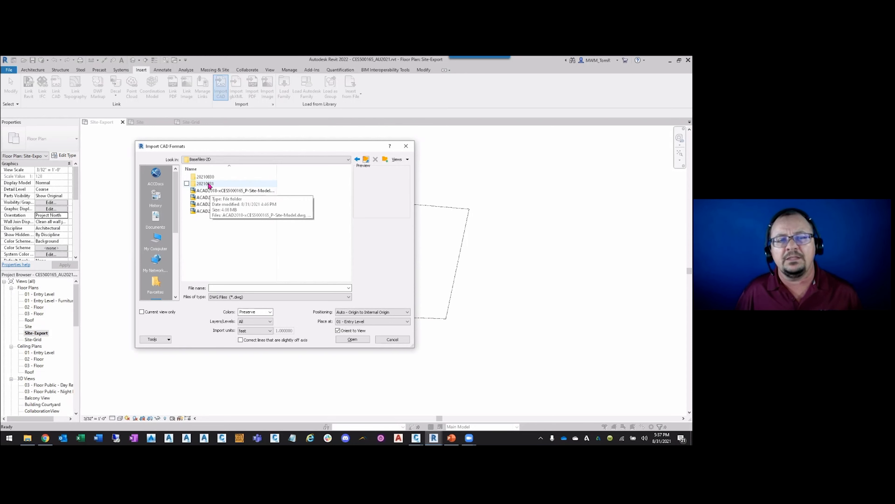
right_click(209, 186)
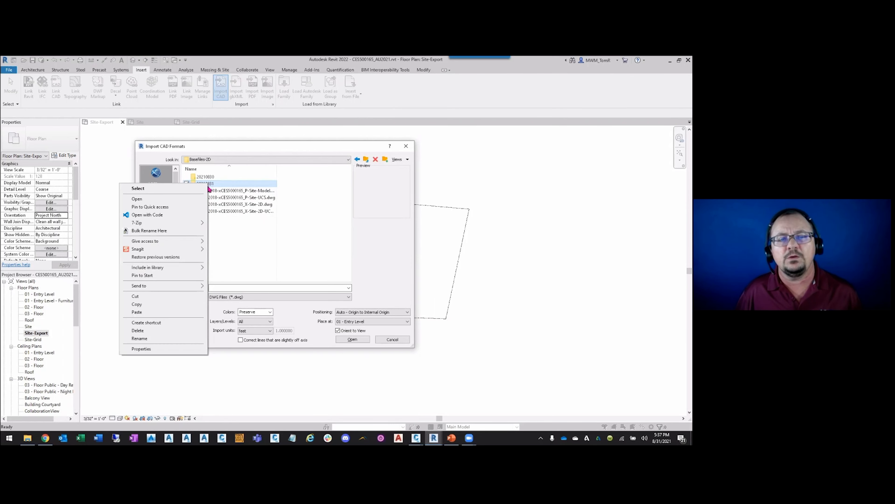
left_click(149, 305)
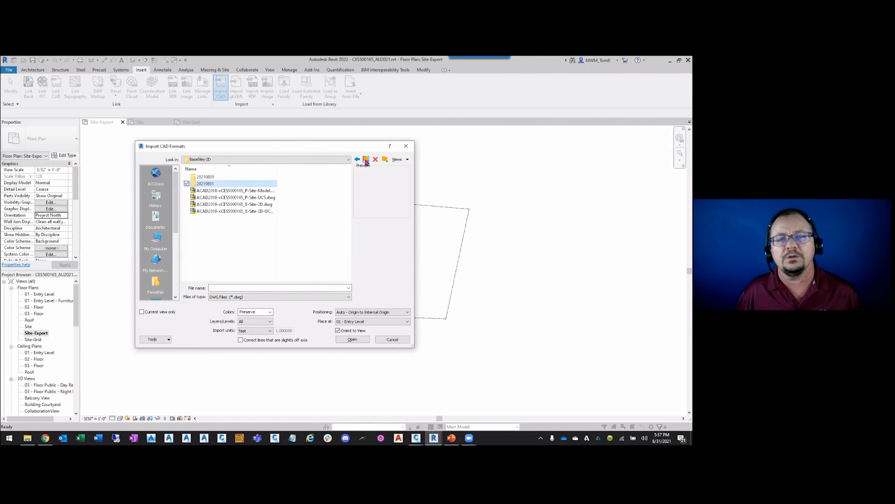
Paste the copied 20210831 folder into the project's Arch\Consumed\Civil folder
left_click(366, 161)
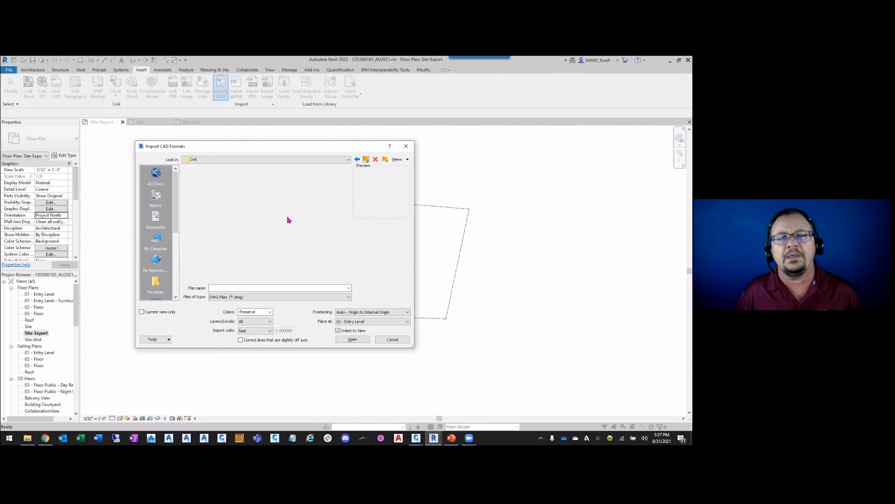
left_click(366, 159)
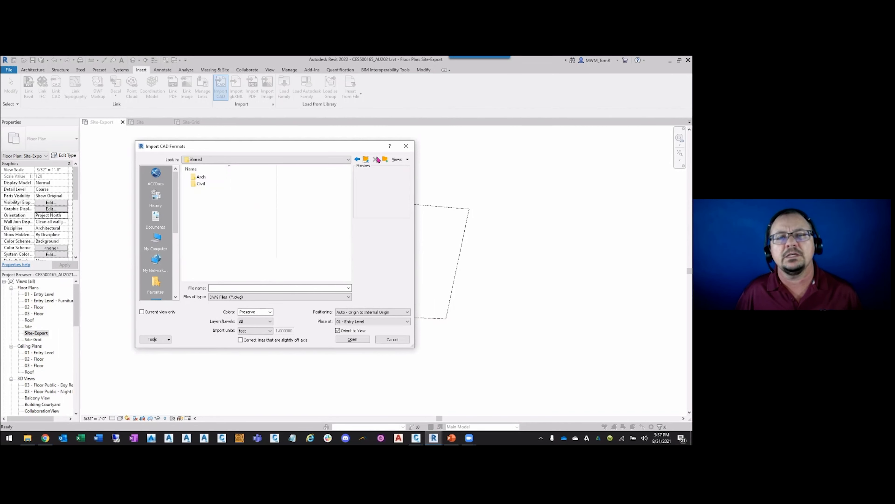
left_click(366, 159)
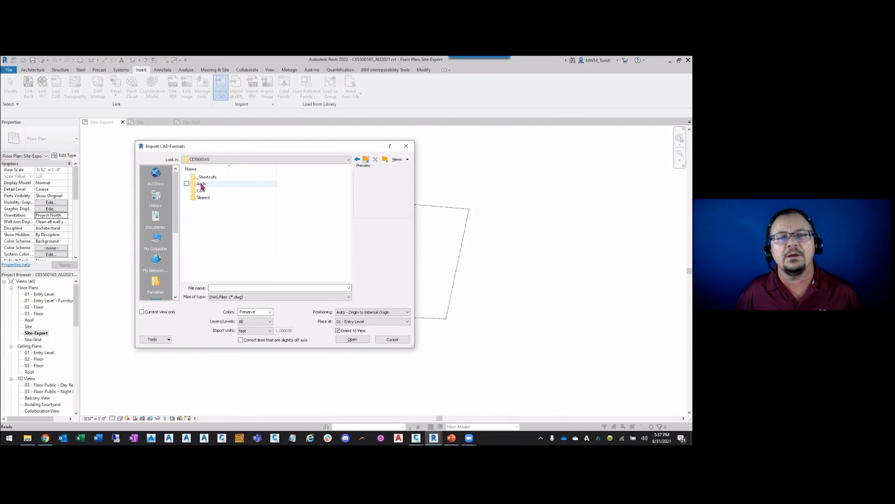
double_click(201, 184)
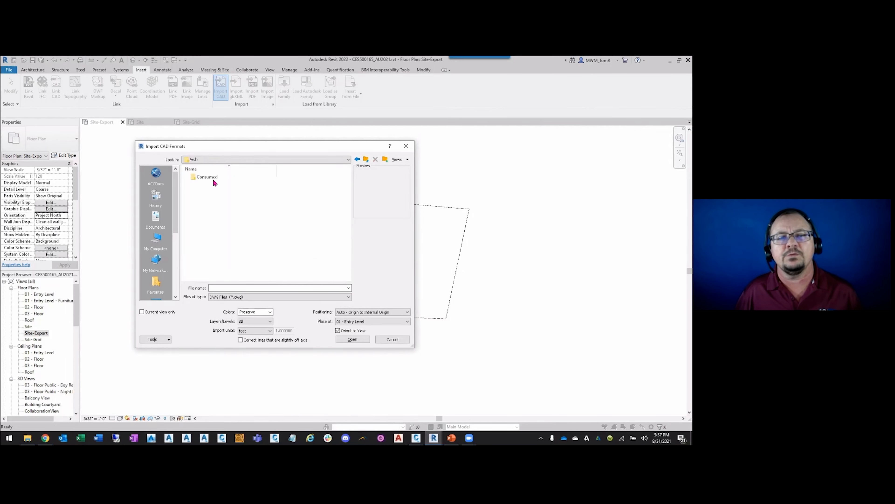
double_click(208, 177)
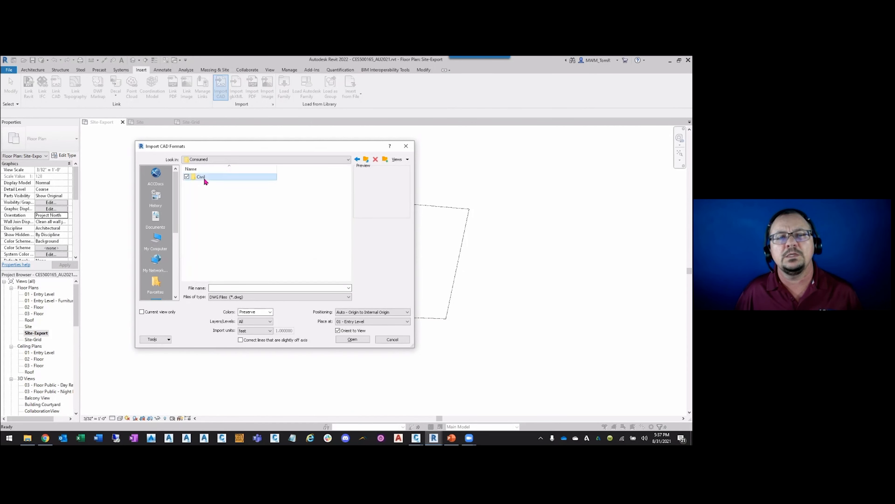
double_click(205, 181)
right_click(214, 206)
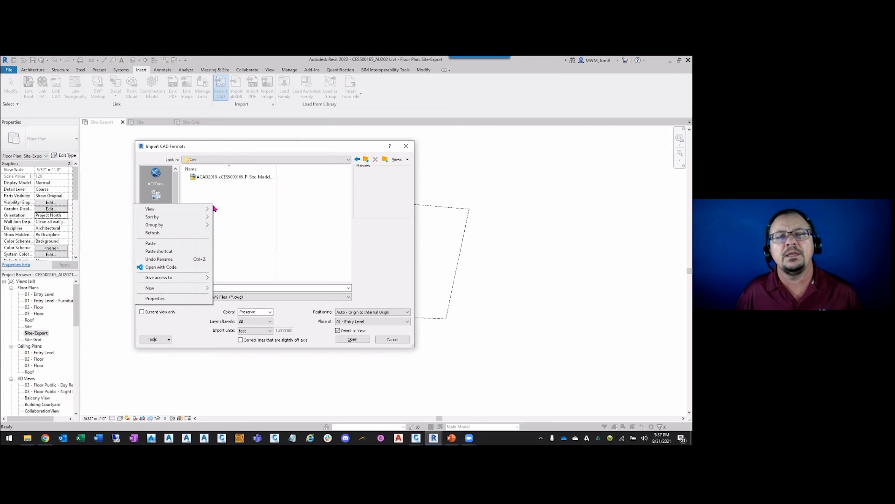
left_click(177, 243)
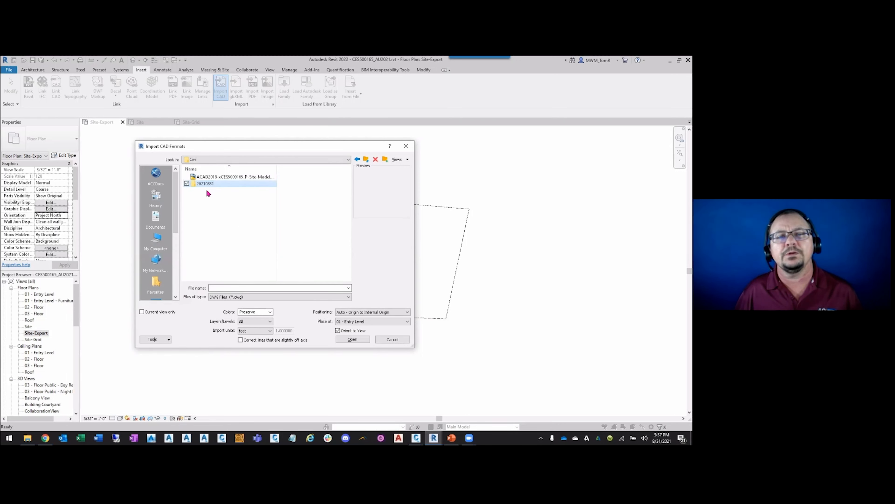
Select ACAD2018-xCES5000165_X-Site-Model.dwg in the pasted 20210831 folder, review the positioning options for importing it, and cancel the import
double_click(206, 183)
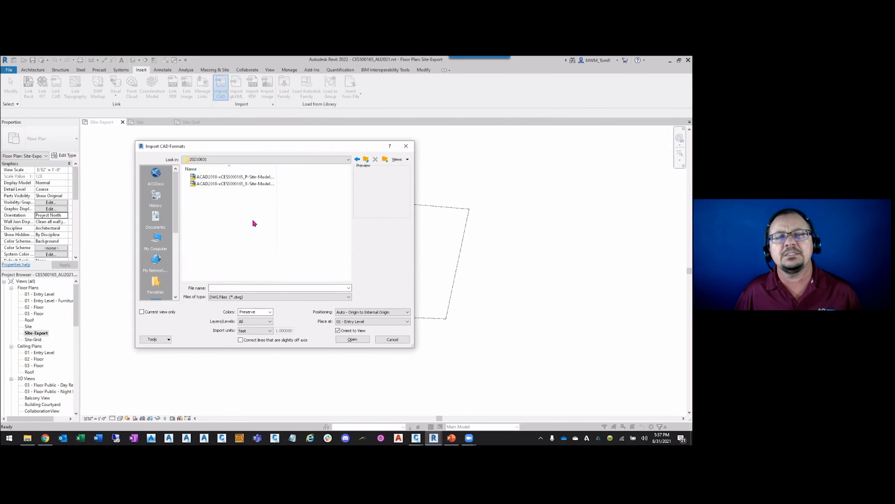
left_click(242, 184)
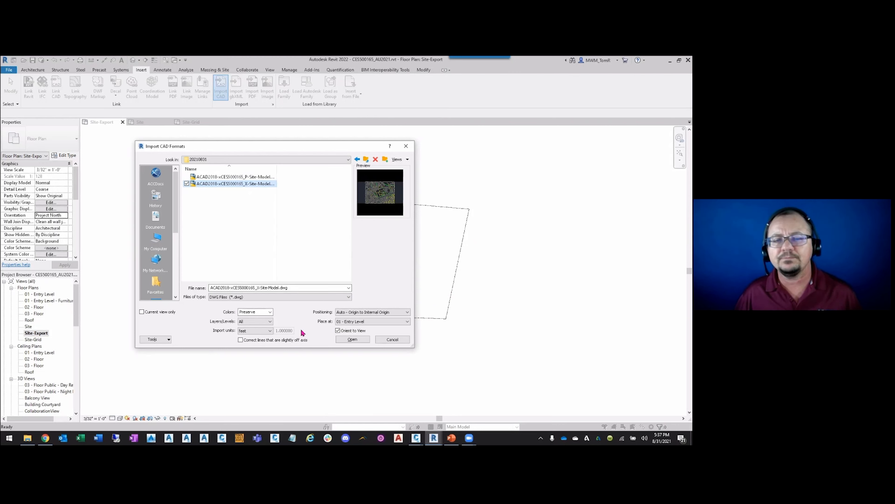
left_click(349, 313)
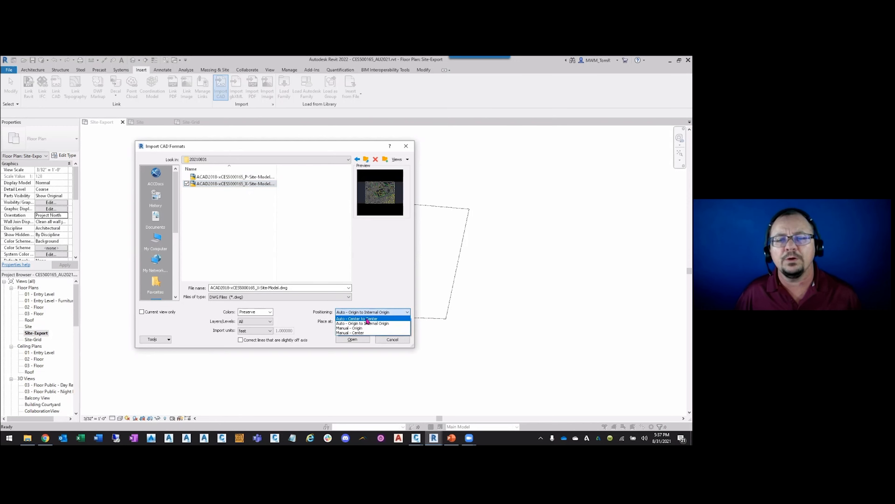
left_click(381, 279)
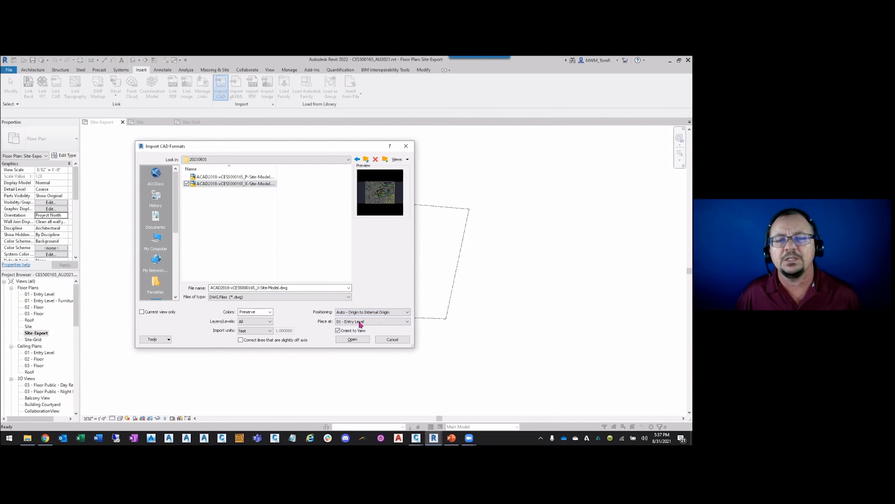
left_click(364, 312)
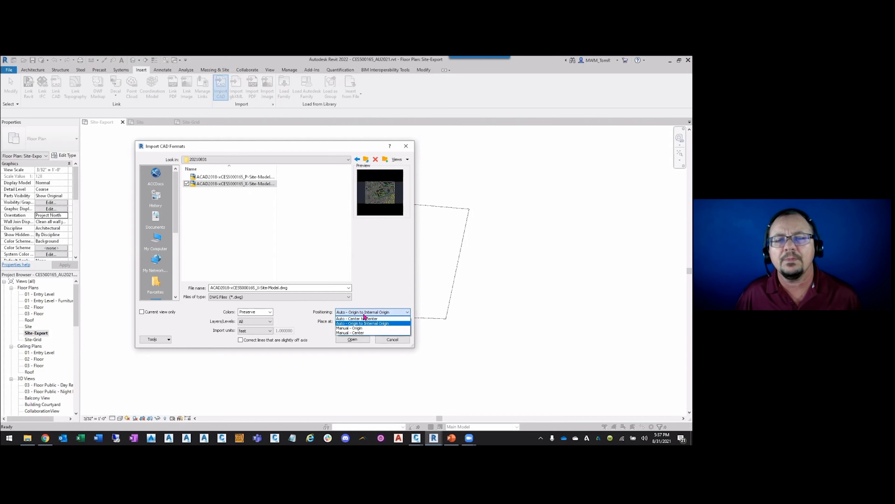
left_click(375, 296)
left_click(392, 340)
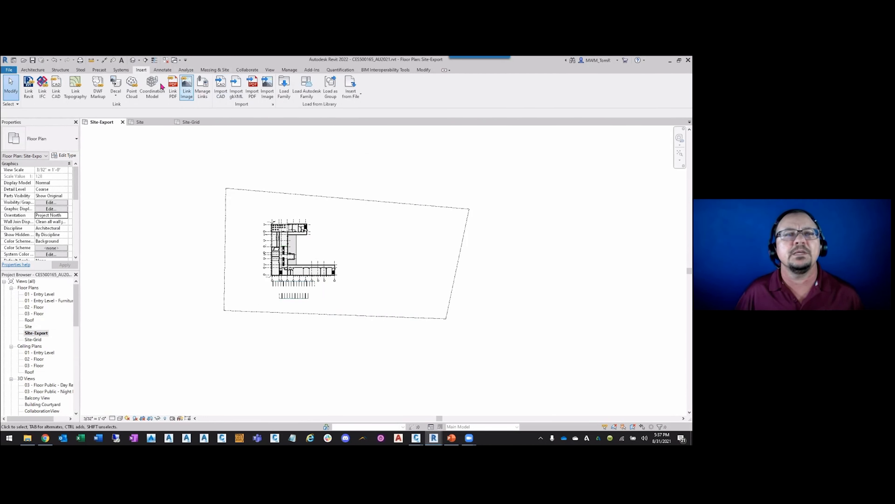
Review the project's location definition and the list of shared sites in the Location and Site settings
left_click(289, 70)
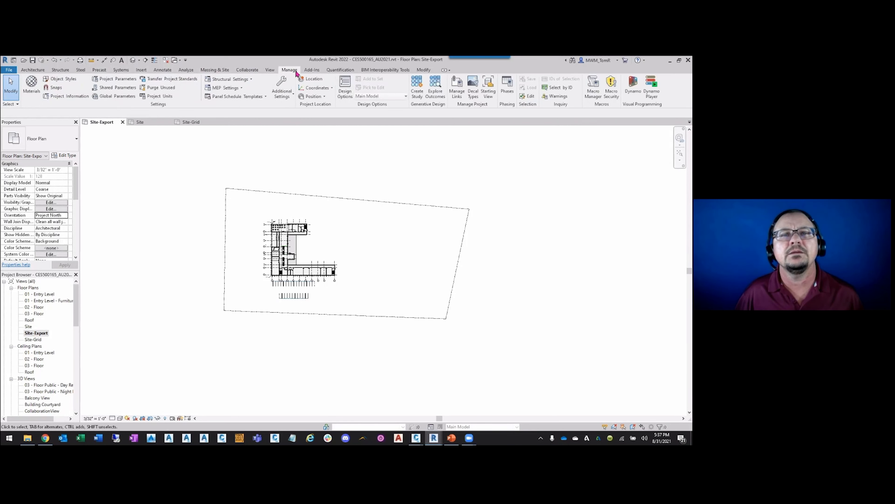
left_click(310, 79)
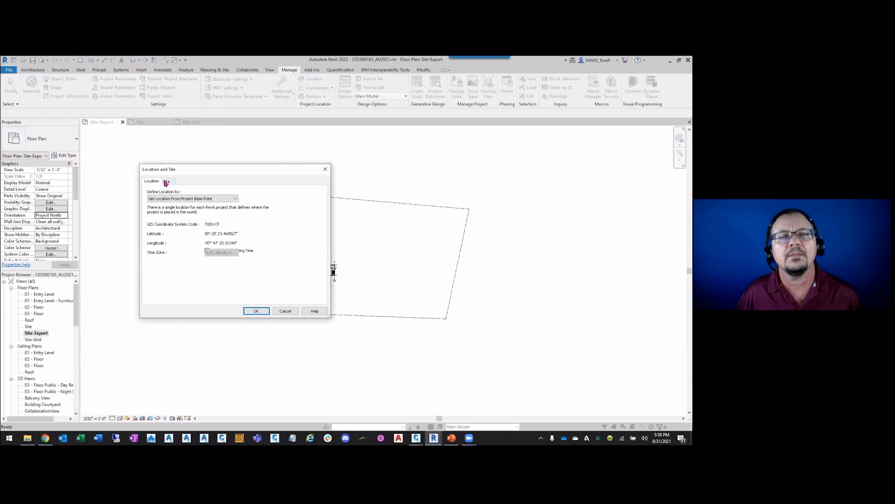
left_click(166, 182)
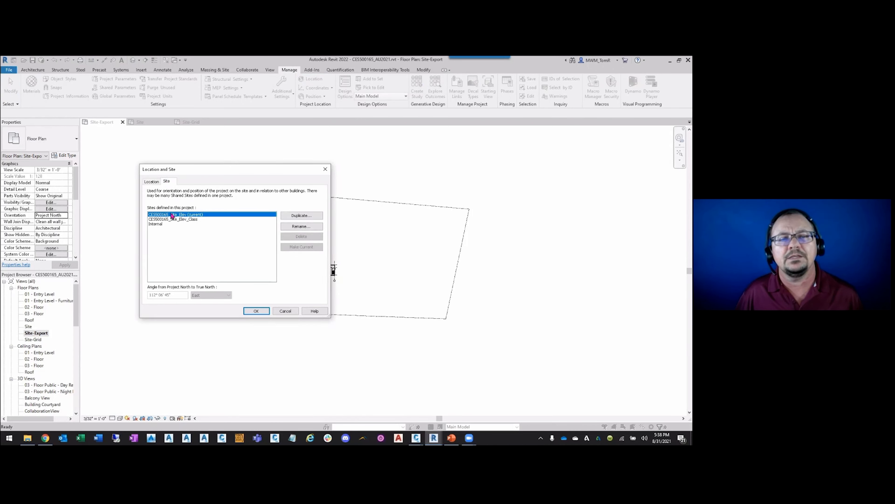
left_click(254, 309)
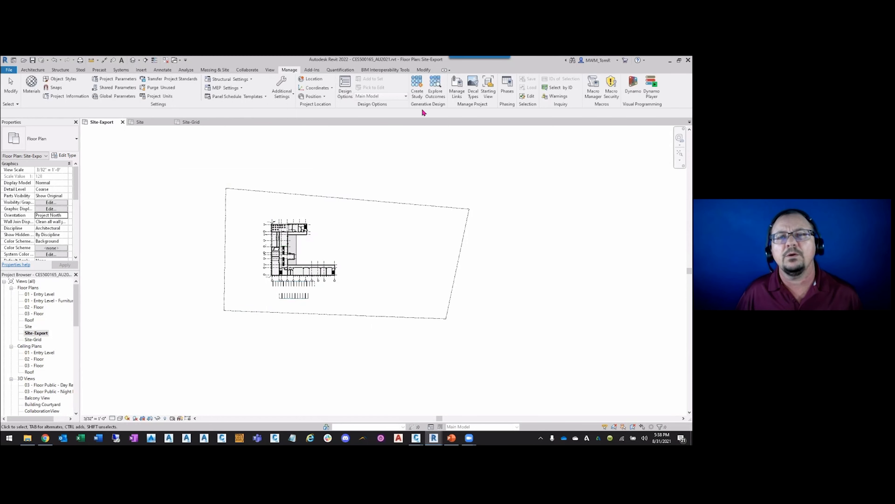
Start adding a CAD format link and browse to the CES500165\Arch\Consumed\Civil\20210831 folder
left_click(456, 87)
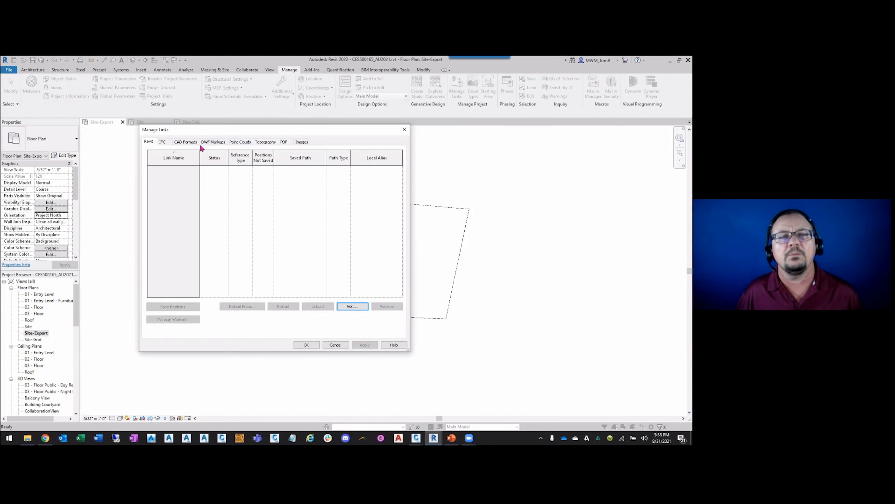
left_click(187, 141)
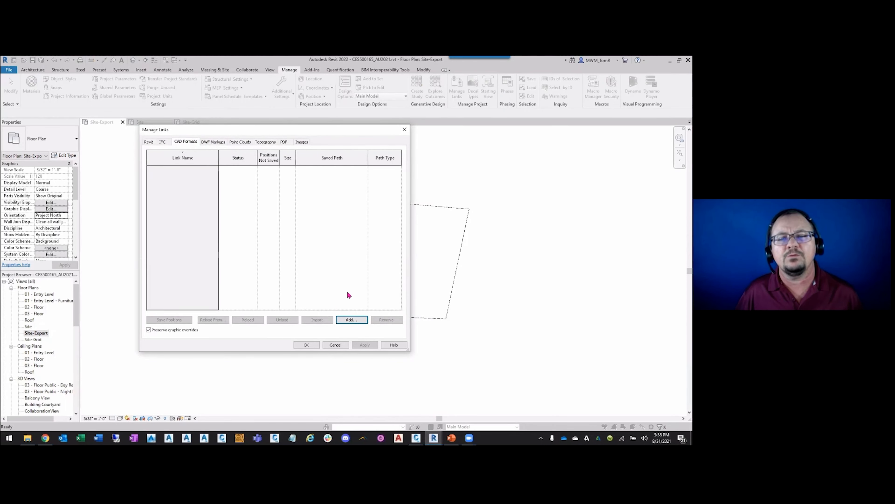
left_click(352, 320)
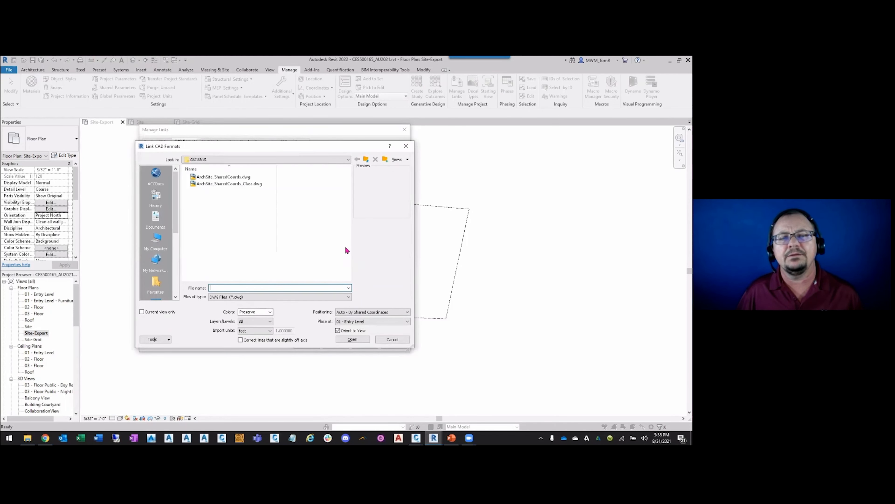
left_click(248, 159)
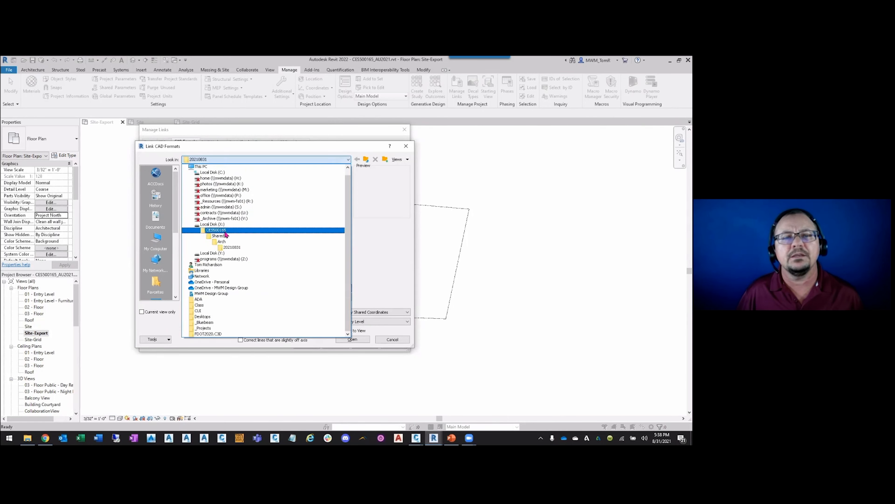
left_click(225, 231)
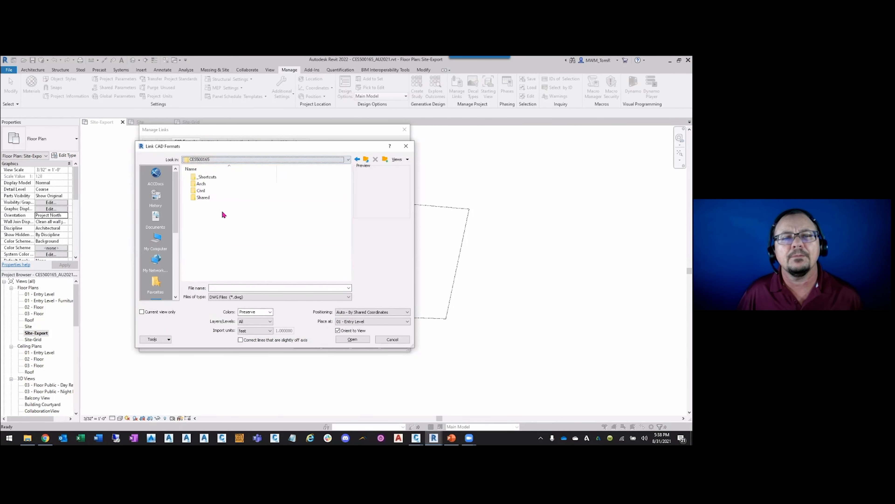
double_click(201, 184)
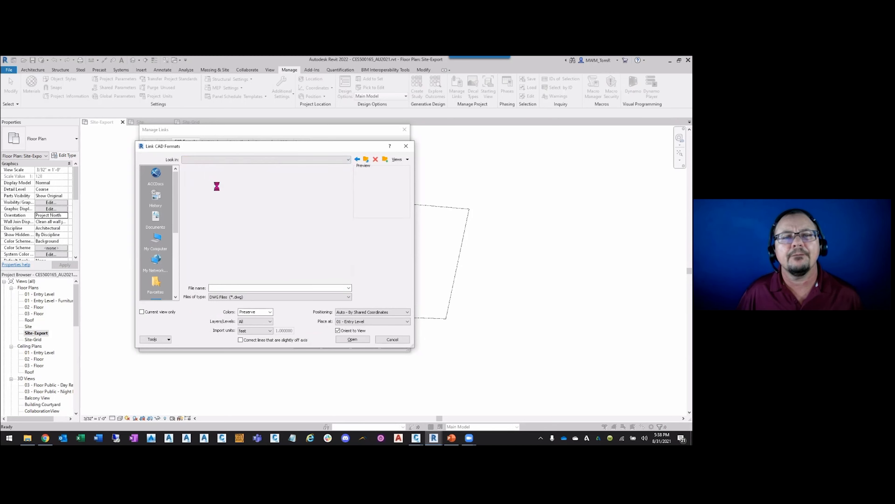
double_click(210, 178)
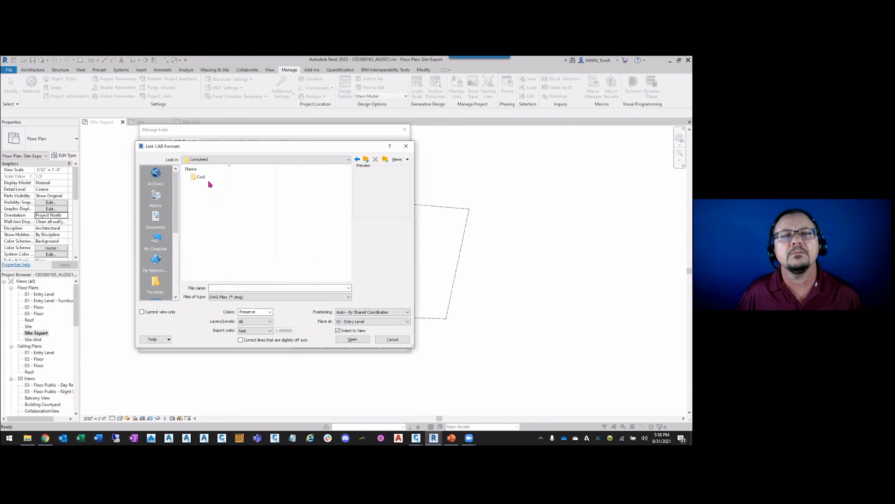
double_click(205, 176)
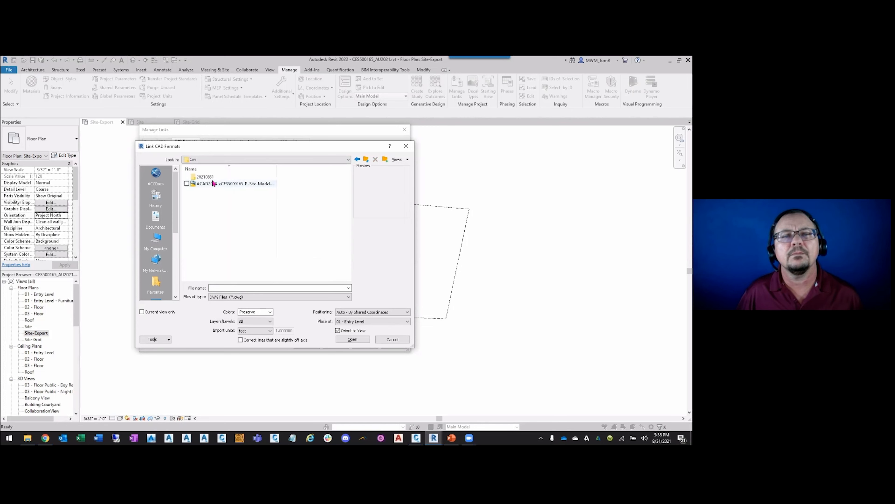
double_click(208, 179)
Link ACAD2018-xCES5000165_X-Site-Model.dwg with Auto - By Shared Coordinates positioning and Orient to View turned off
left_click(265, 184)
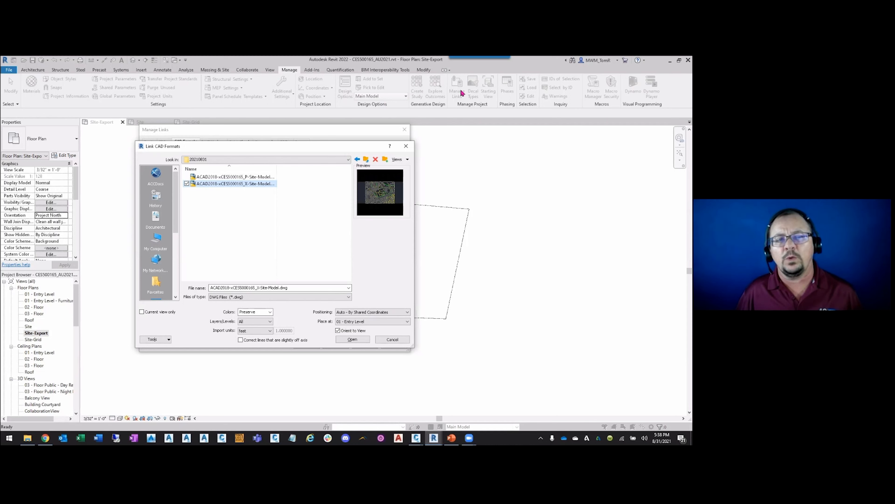
left_click_drag(213, 150, 363, 141)
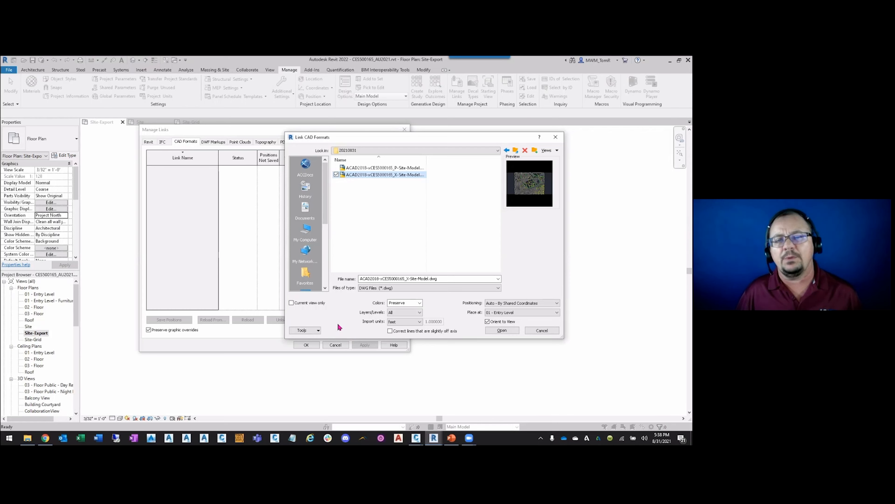
left_click(508, 305)
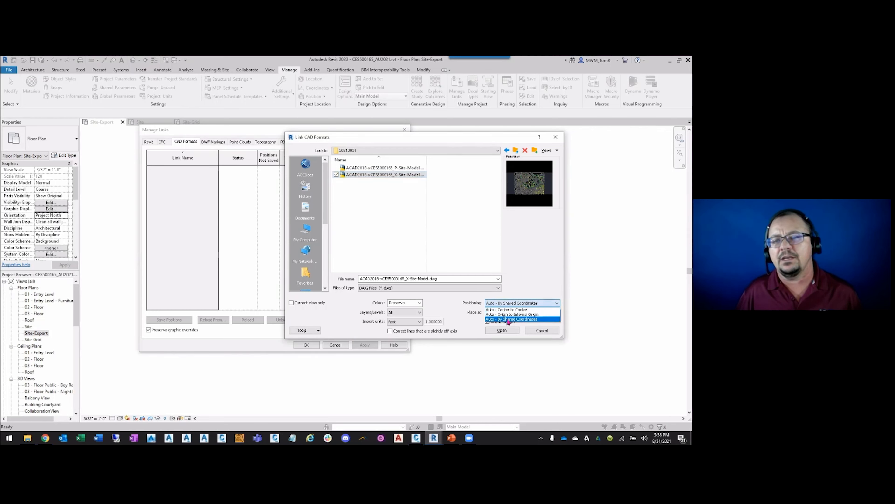
left_click(512, 319)
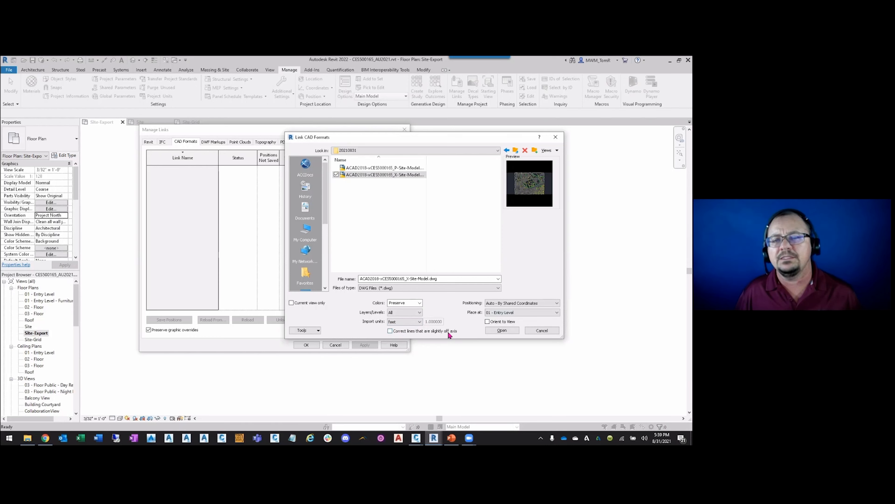
left_click(493, 331)
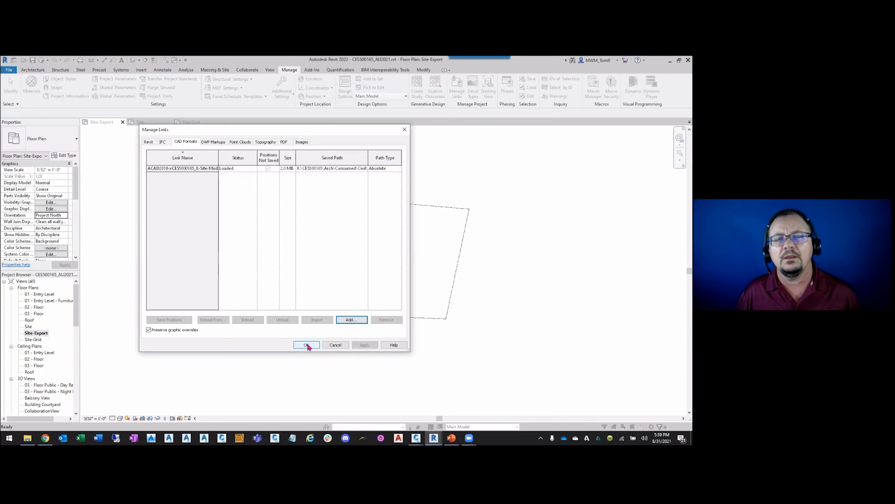
left_click(306, 345)
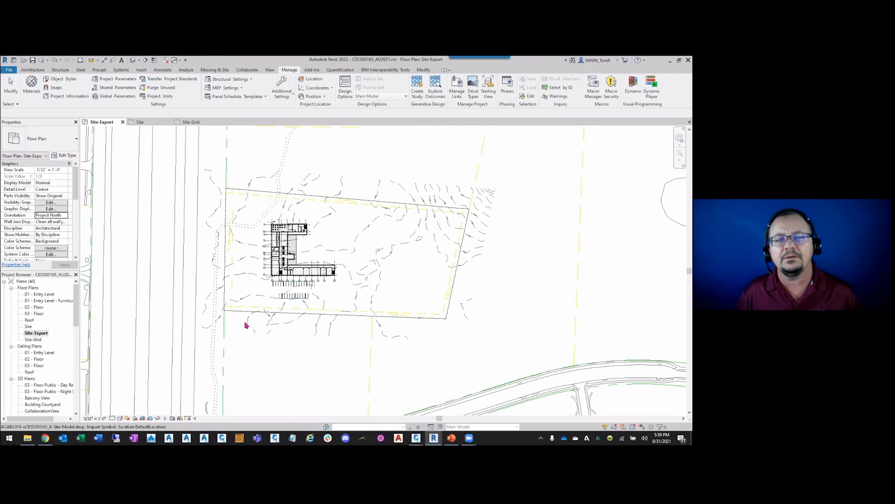
Link ACAD2018-xCES5000165_P-Site-Model.dwg from the same folder by shared coordinates, with Orient to View turned off
scroll(226, 311, "up", 6)
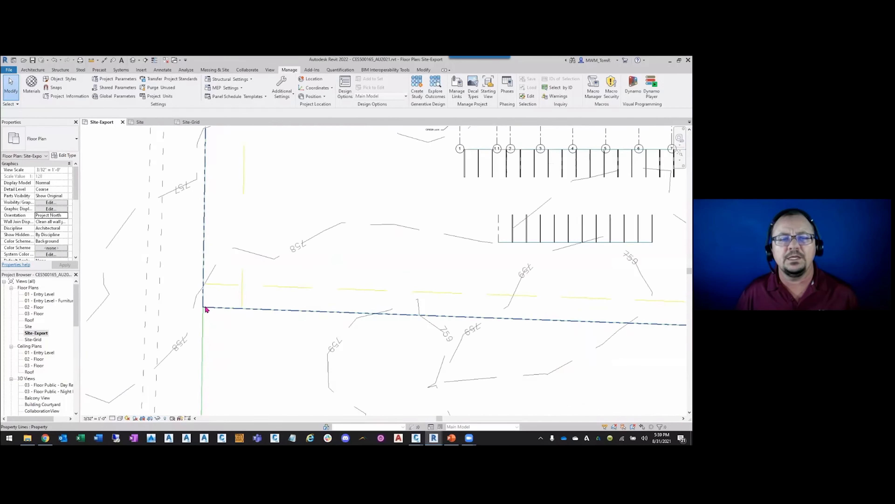
scroll(201, 312, "up", 3)
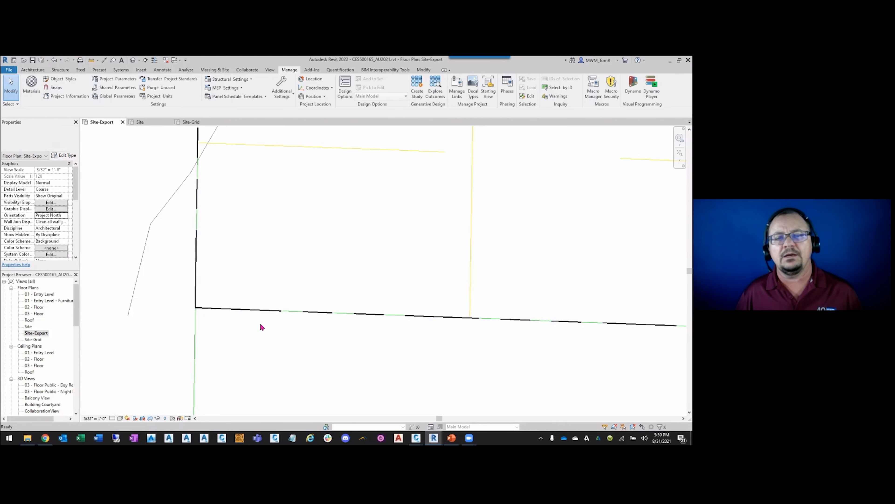
scroll(261, 316, "down", 3)
scroll(235, 262, "down", 5)
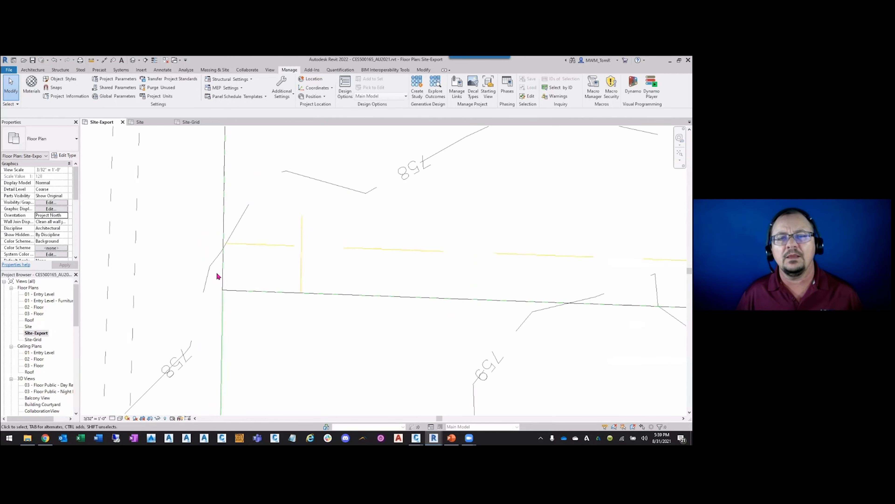
scroll(234, 309, "down", 2)
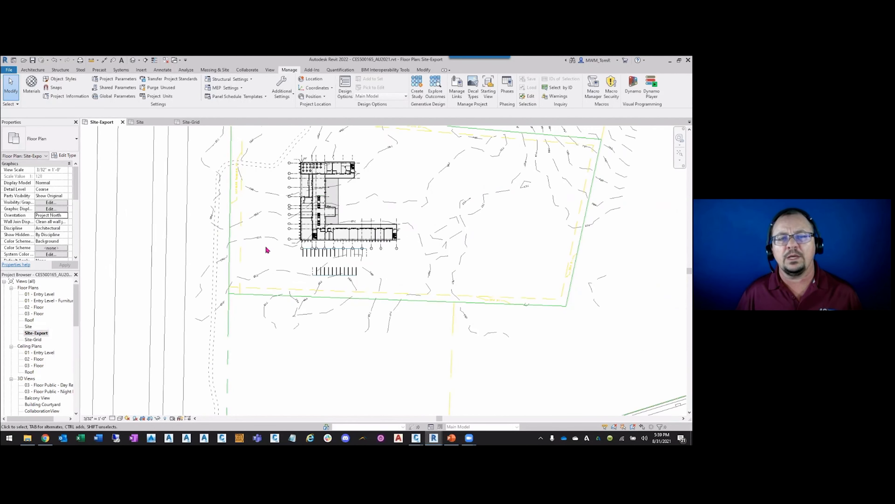
left_click(457, 88)
left_click(186, 142)
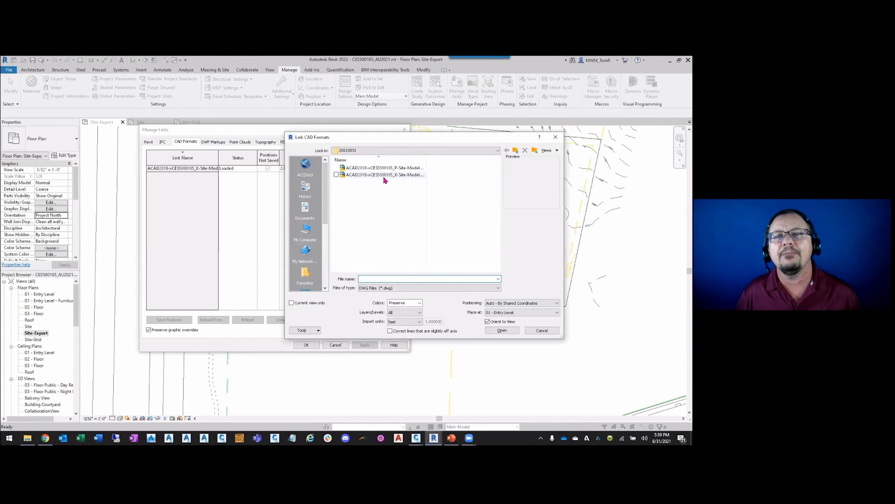
left_click(384, 168)
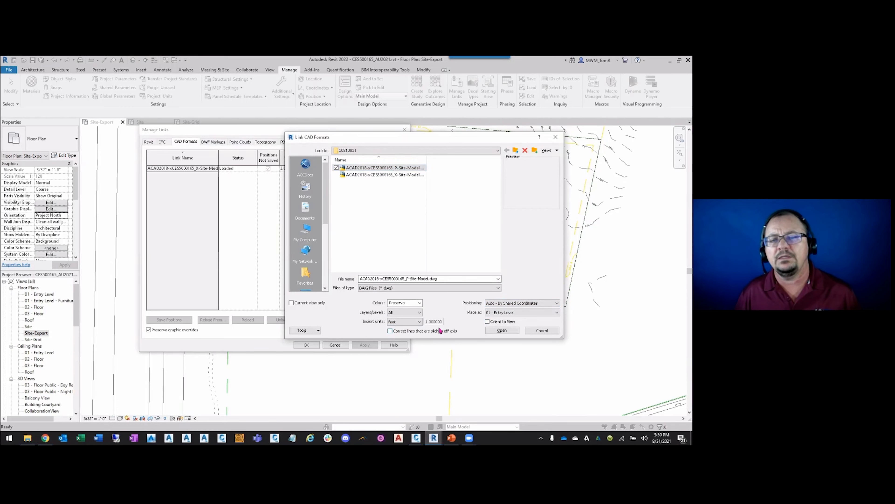
left_click(494, 330)
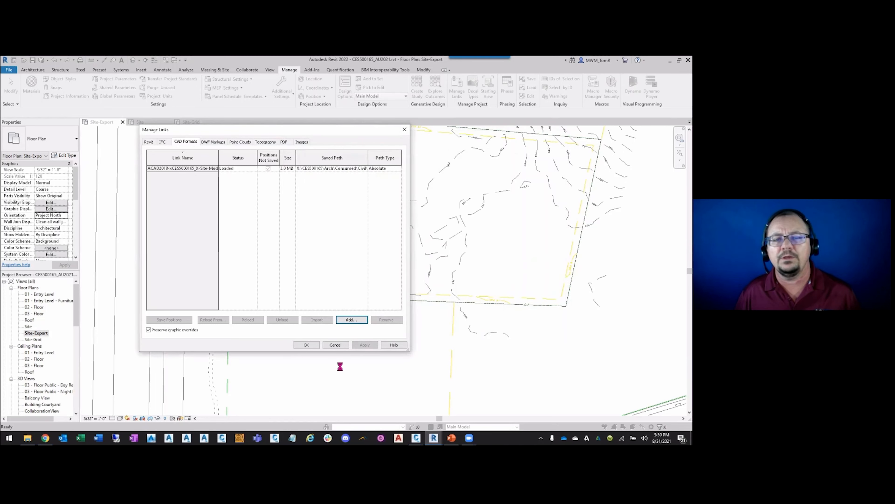
left_click(306, 344)
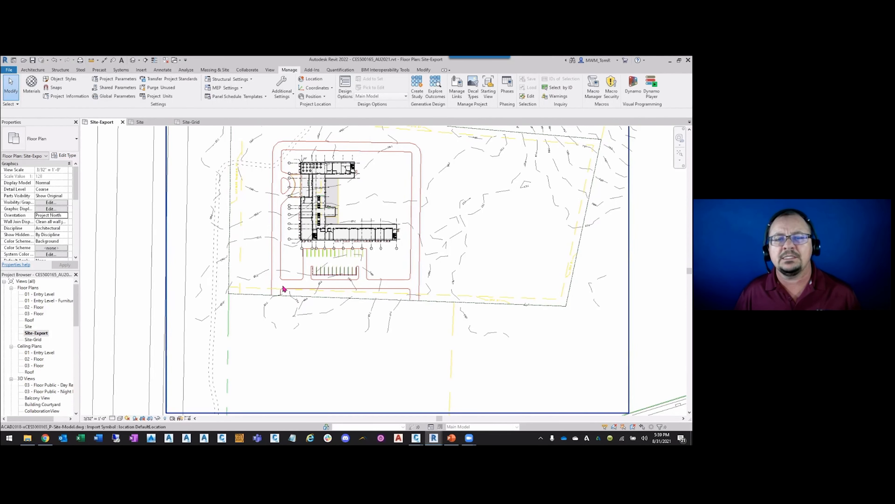
Examine how the linked civil parking stalls and curbs line up with the Revit parking and building in the Site-Export plan
scroll(319, 277, "up", 3)
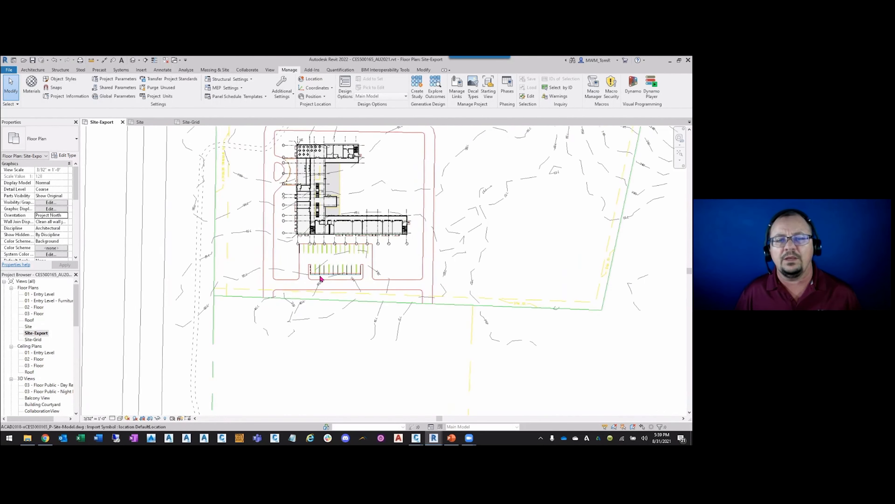
scroll(319, 277, "up", 3)
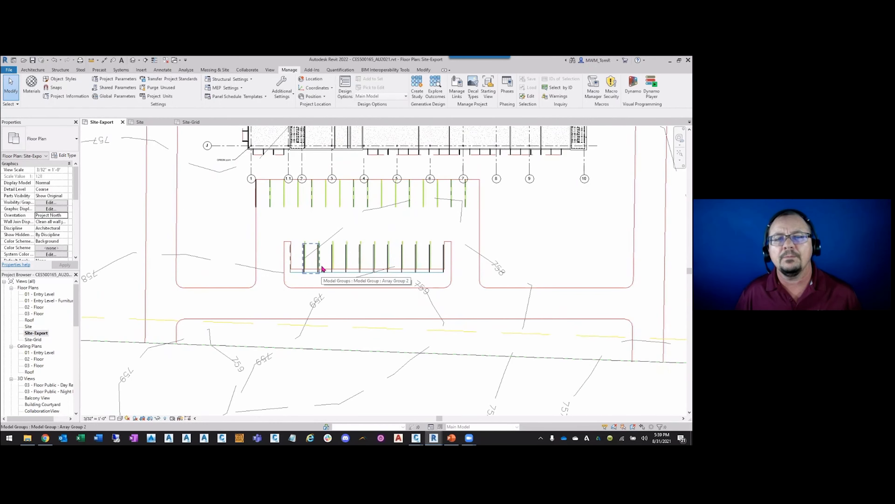
scroll(297, 254, "up", 4)
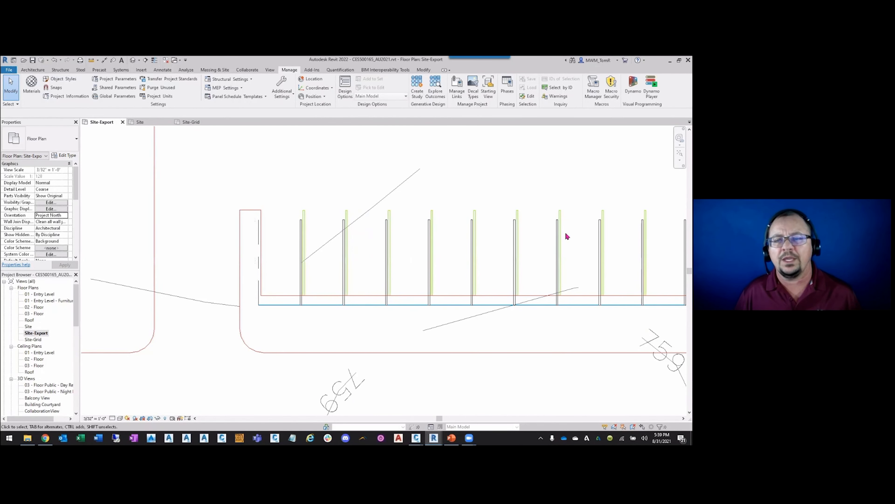
scroll(334, 300, "down", 6)
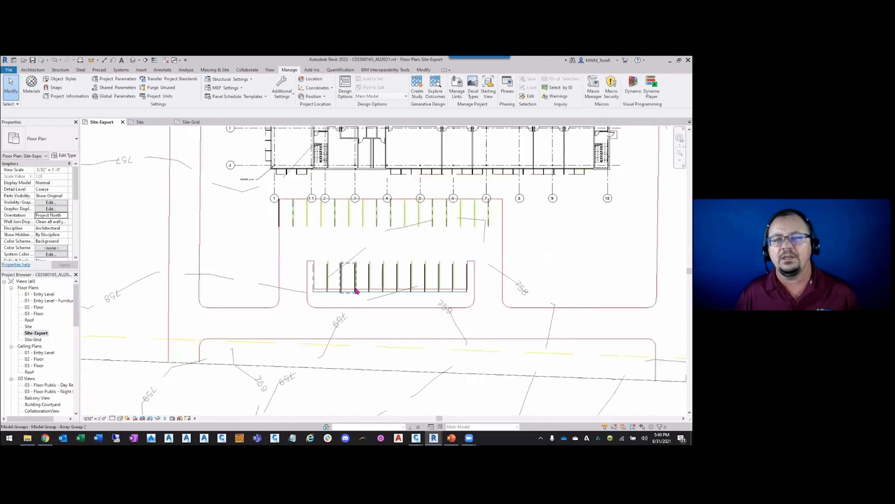
scroll(384, 298, "down", 2)
scroll(432, 300, "down", 3)
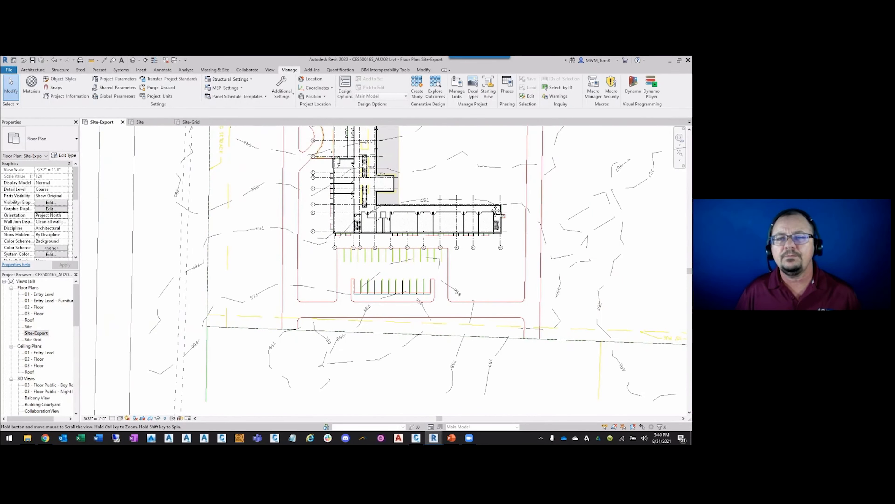
middle_click_drag(520, 202, 357, 259)
scroll(404, 311, "down", 1)
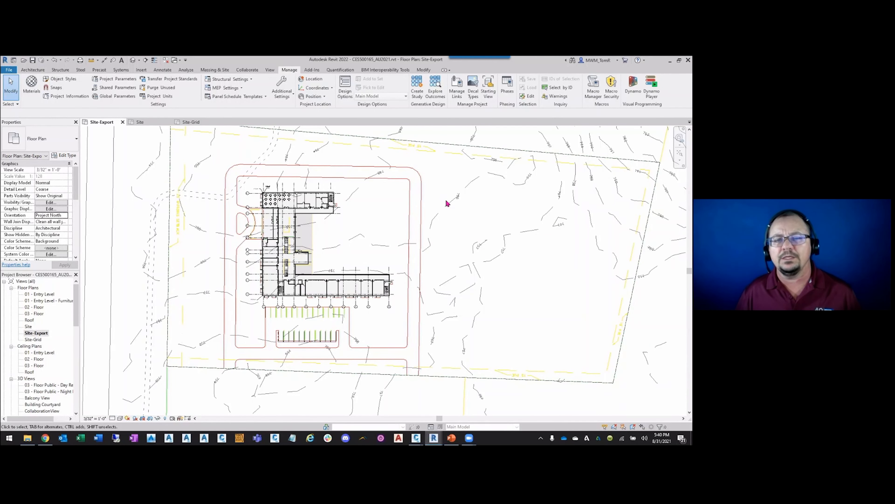
key("alt+Tab")
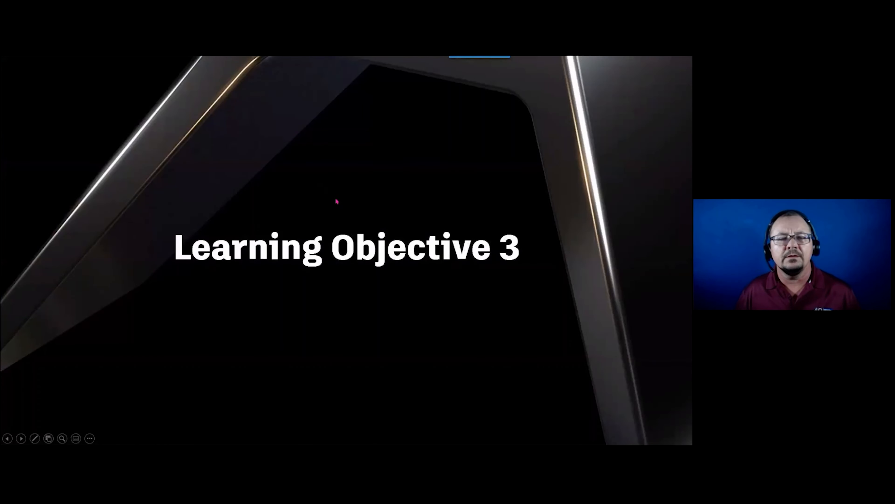
left_click(337, 187)
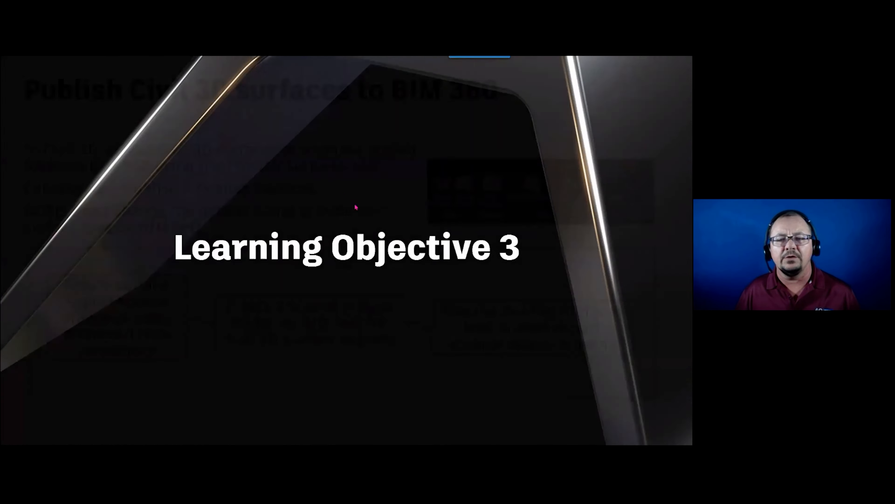
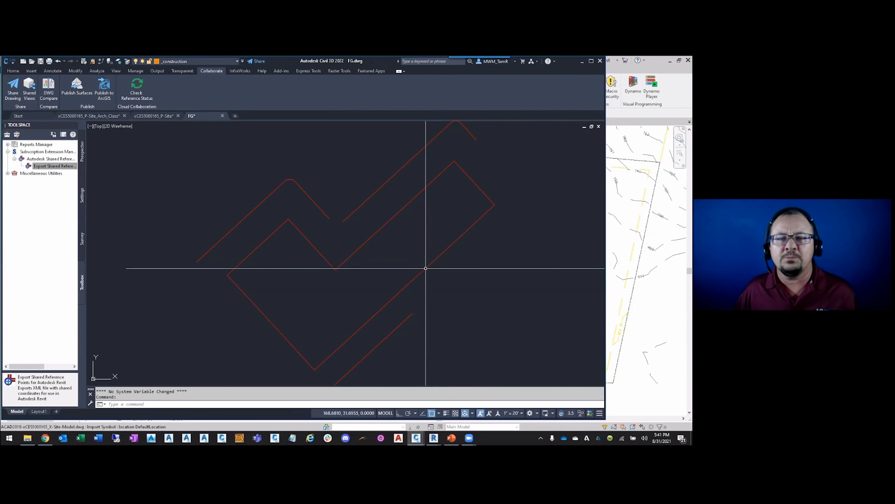
Maximize the Civil 3D window with FG.dwg active and display its Prospector tree in the Toolspace
mouse_move(429, 264)
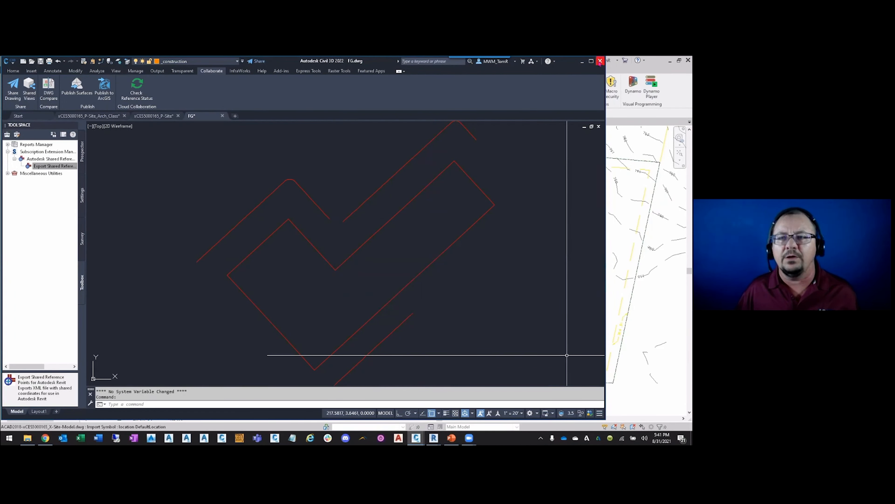
left_click(591, 61)
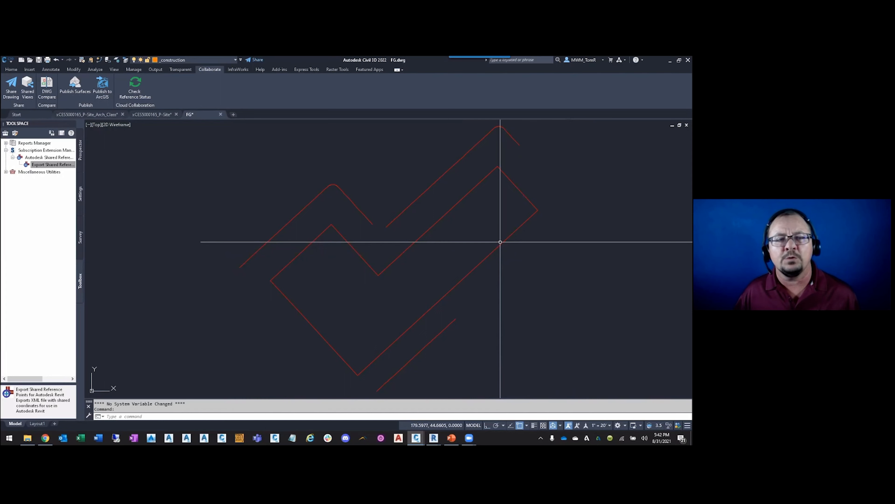
mouse_move(193, 117)
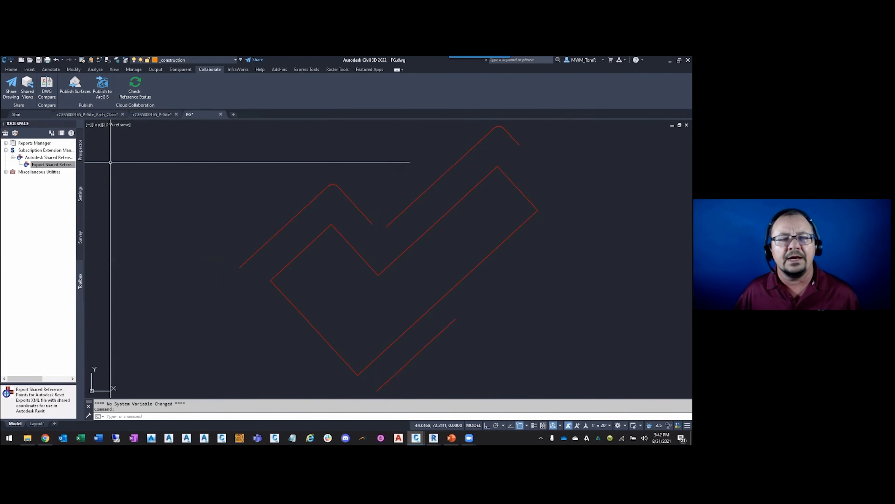
left_click(80, 150)
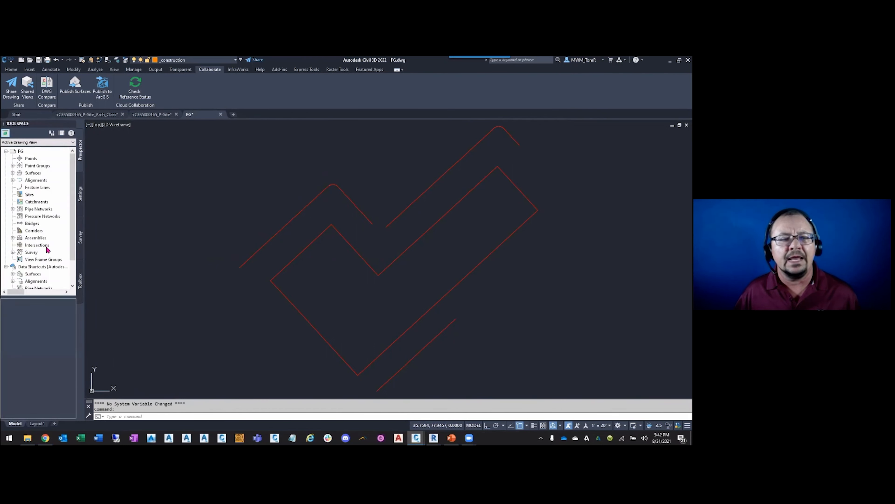
Expand the surface data shortcuts in Prospector and inspect the commands available for the FG surface shortcut, including Promote
scroll(41, 268, "down", 1)
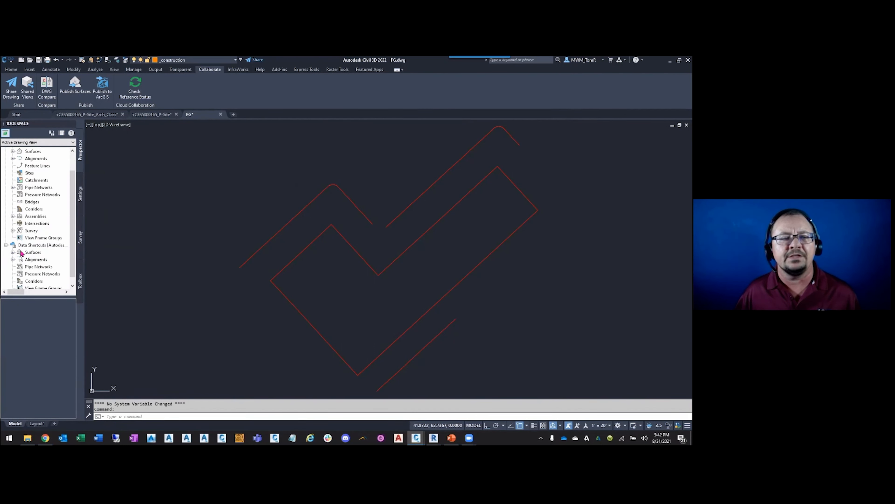
left_click(13, 252)
scroll(21, 252, "down", 1)
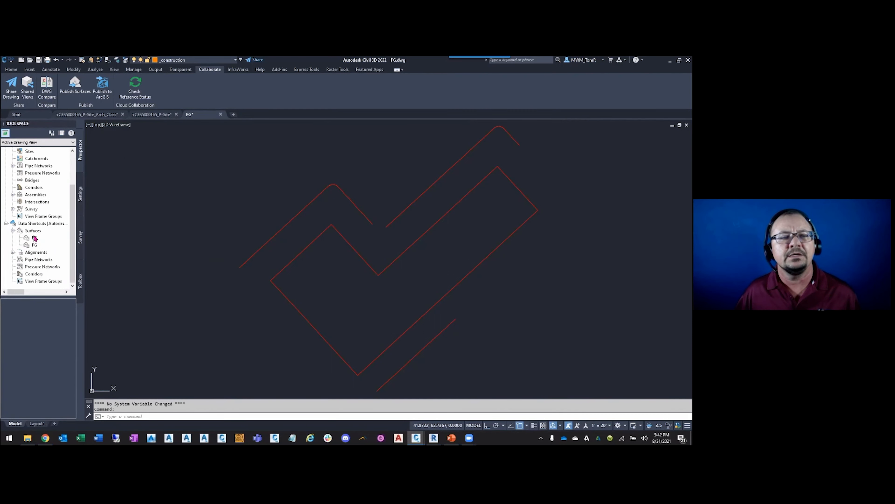
left_click(34, 245)
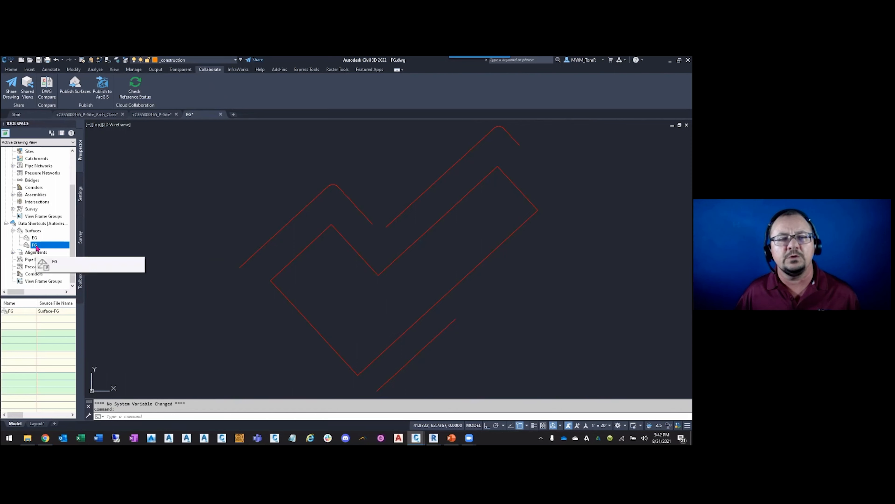
right_click(37, 248)
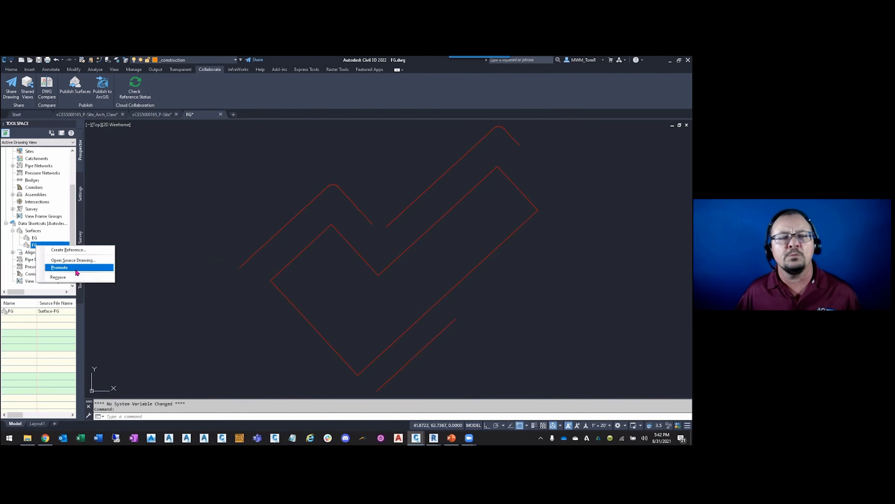
key("Escape")
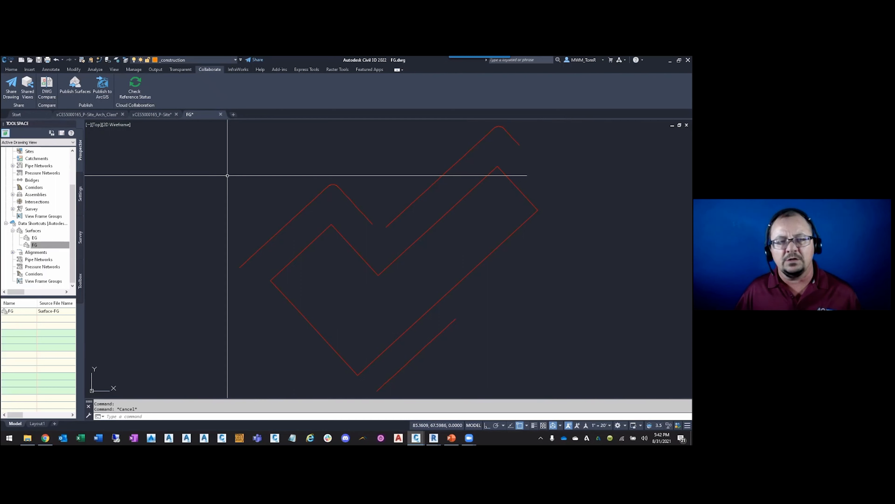
Compare the drawing's FG surface with the FG data shortcut in the Data Shortcut Manager, and close it without replacing anything
left_click(130, 69)
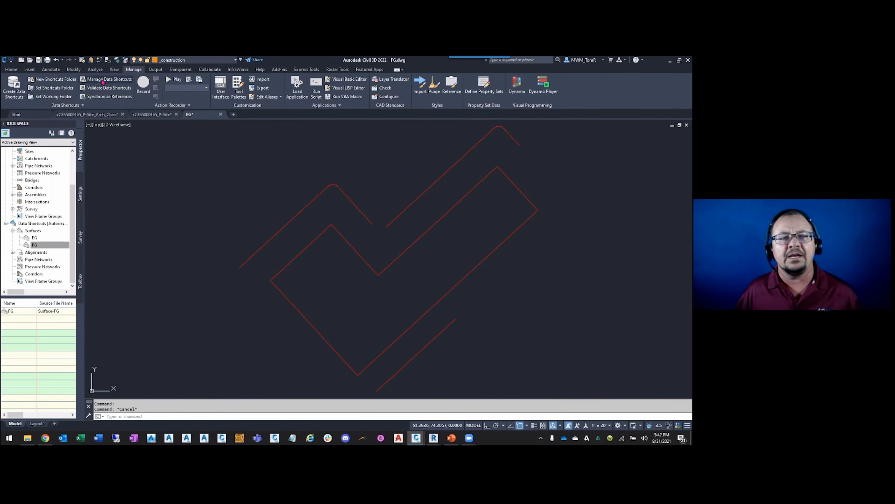
left_click(103, 80)
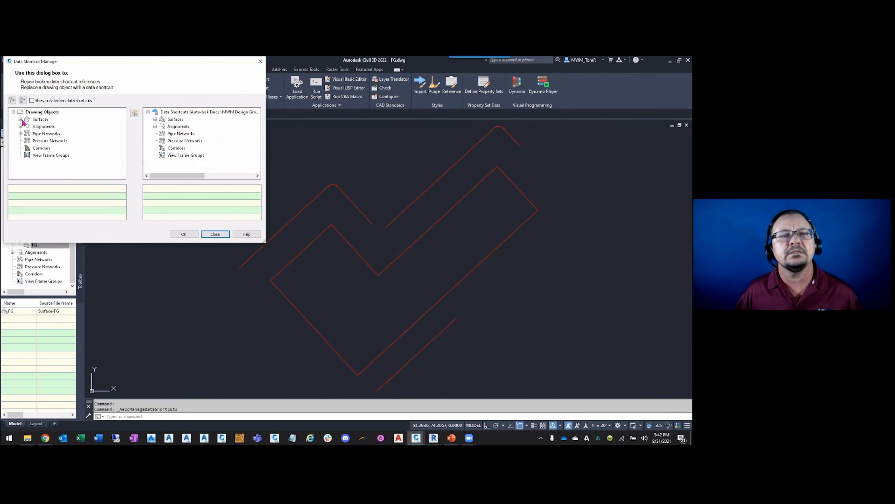
left_click(42, 127)
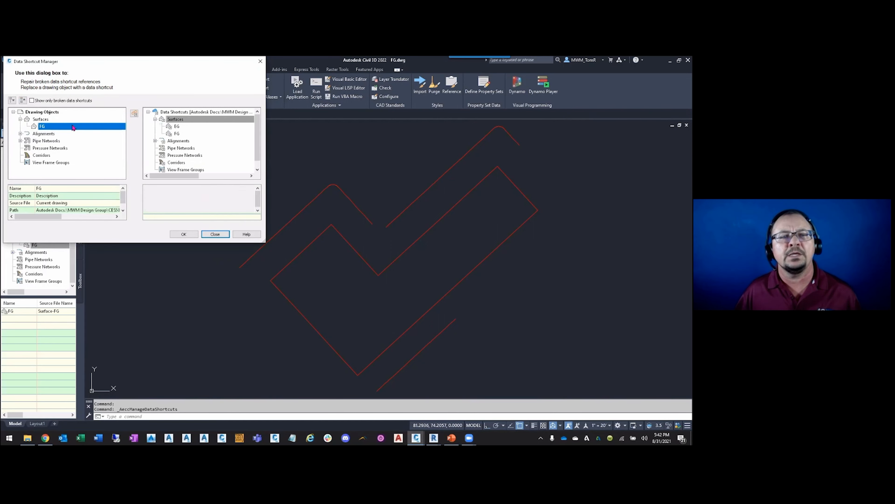
left_click(177, 135)
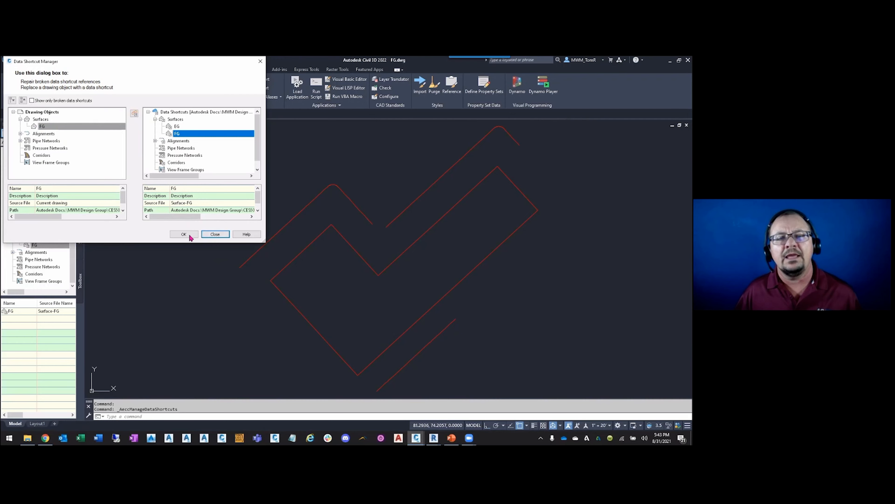
left_click(215, 234)
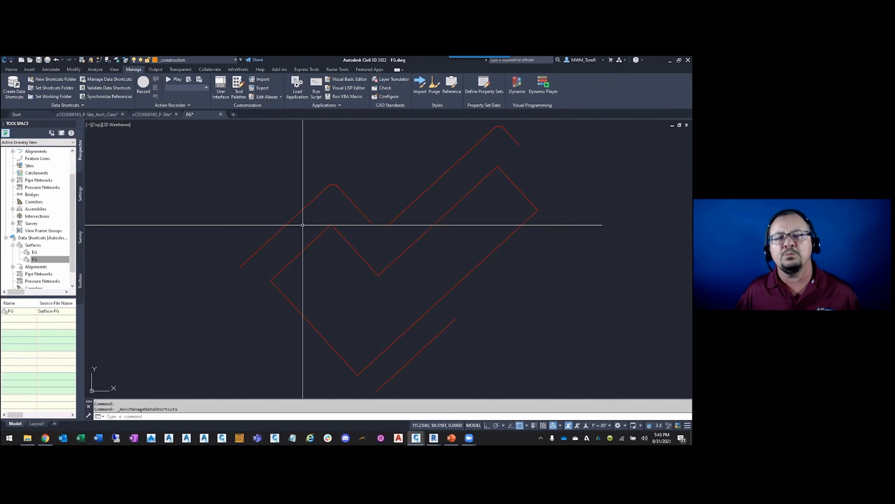
left_click(295, 216)
right_click(287, 191)
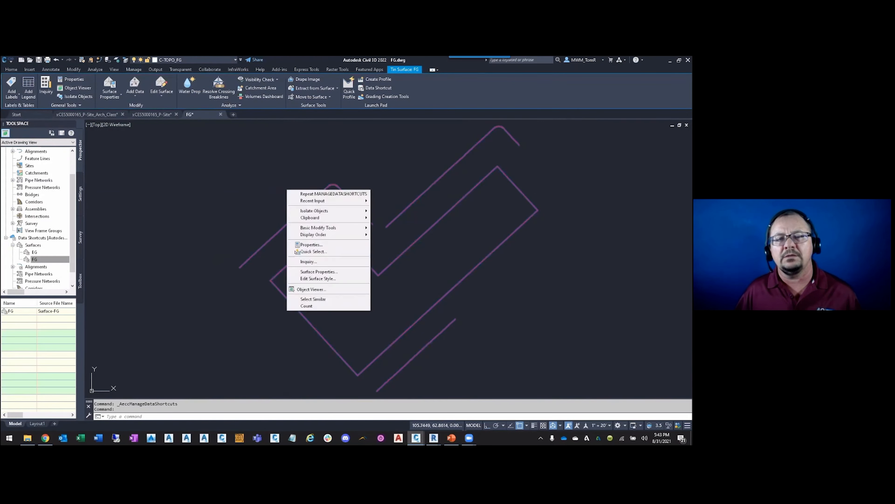
key("Escape")
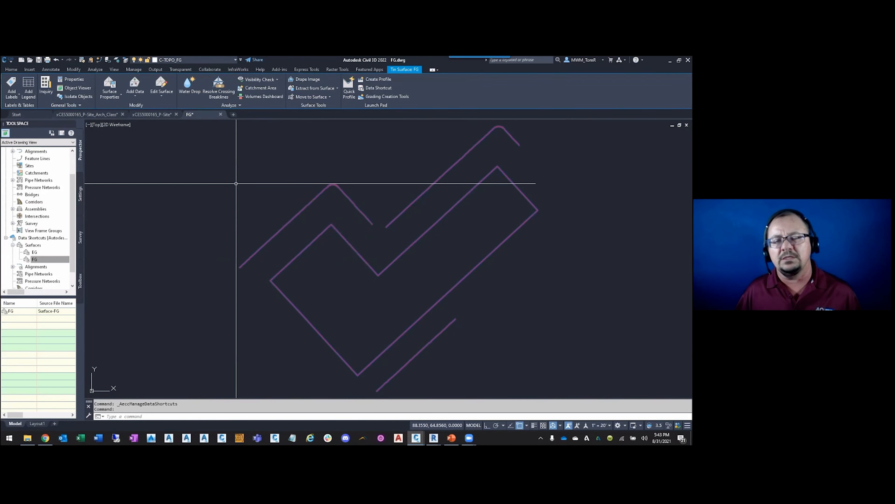
key("Escape")
key("Escape")
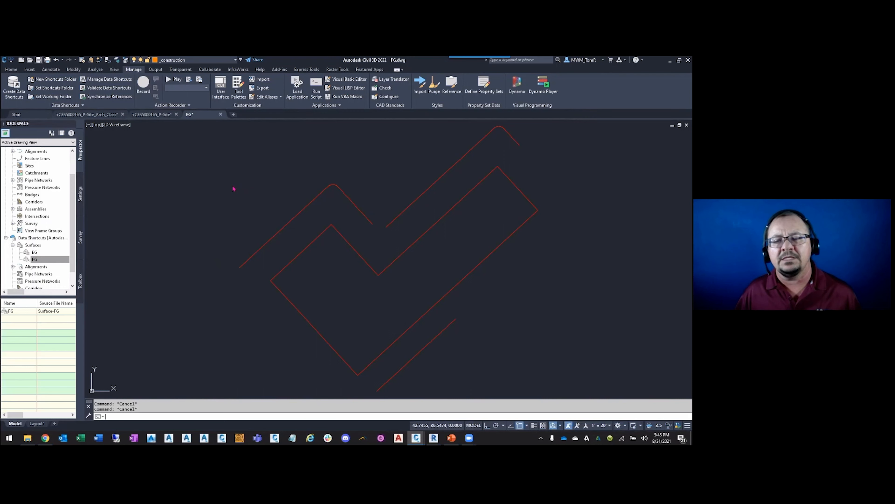
Save FG.dwg and display Desktop Connector's Pending Actions window over the drawing area to monitor the upload
left_click(587, 439)
right_click(588, 438)
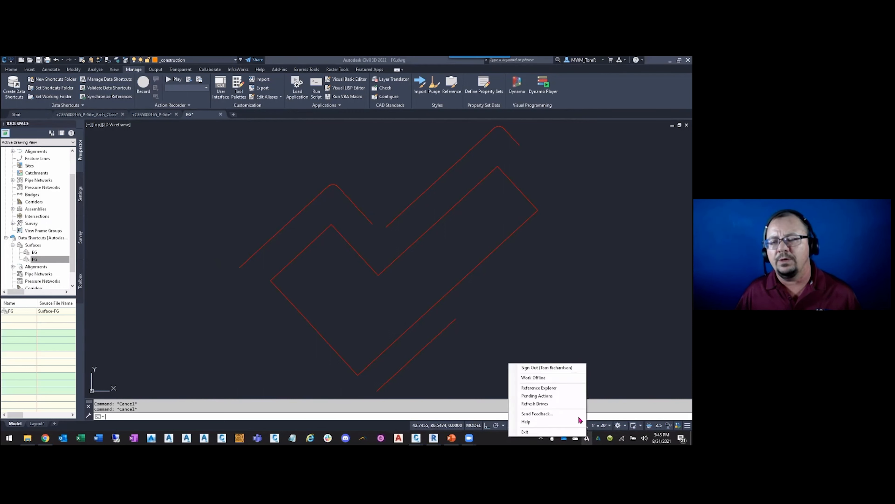
left_click(561, 399)
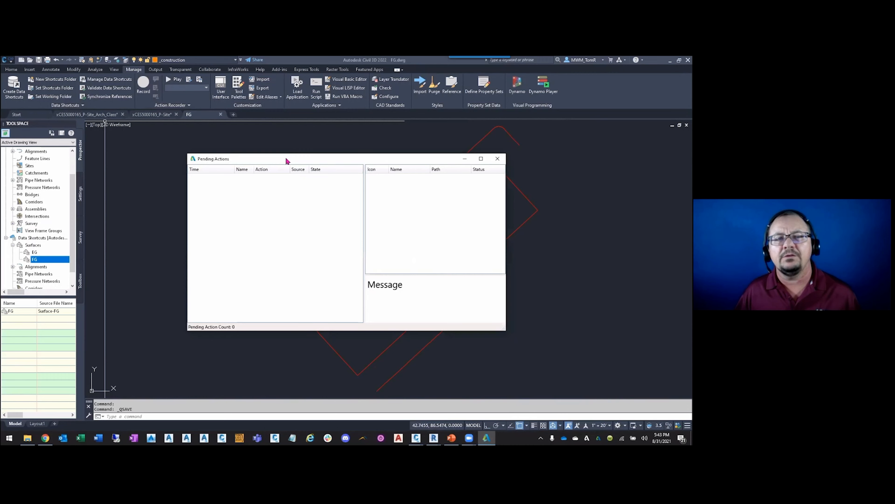
left_click_drag(286, 160, 371, 166)
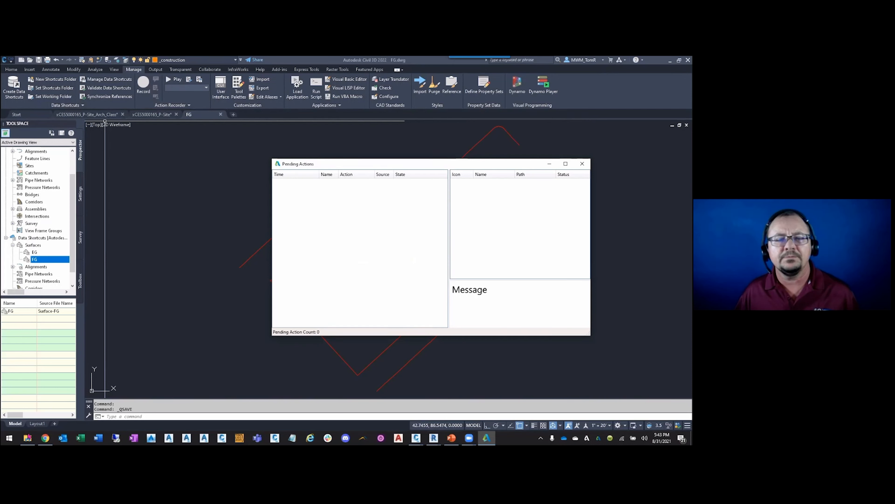
Switch to BIM 360 and check the Surfaces folders under Shared > Civil and Civil > Xrefs for FG.dwg's latest version, returning to Civil 3D
left_click(45, 438)
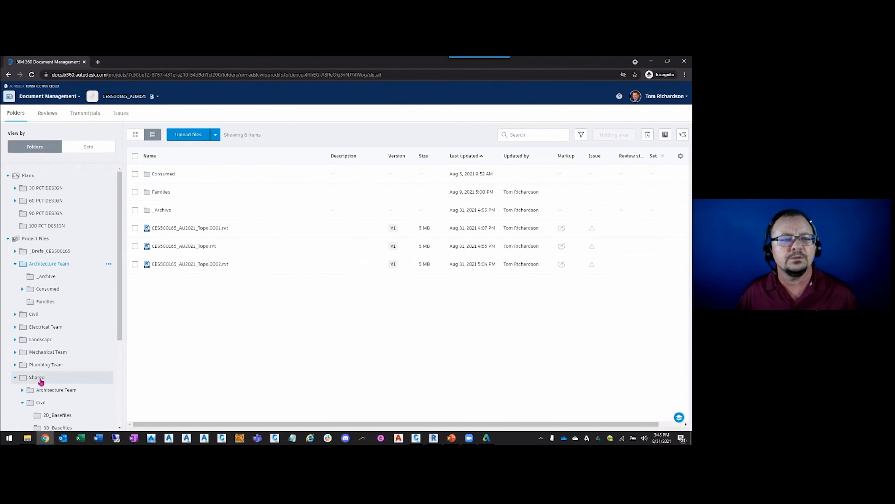
left_click(41, 402)
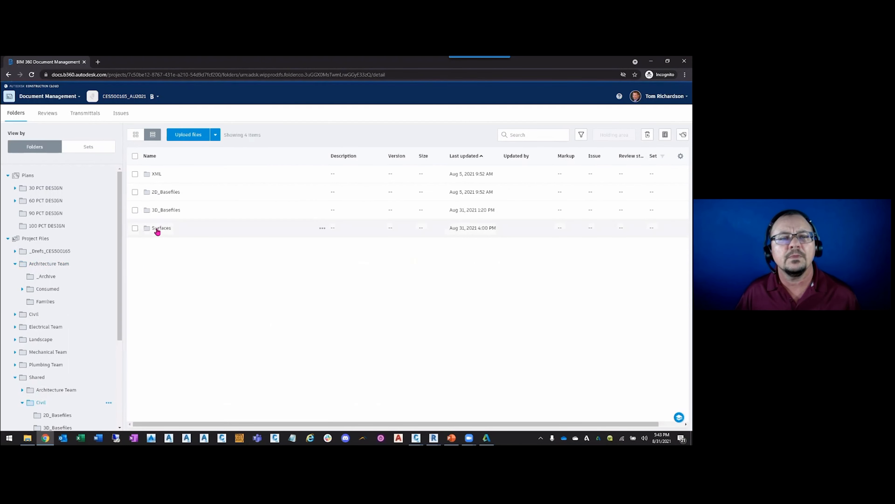
left_click(159, 229)
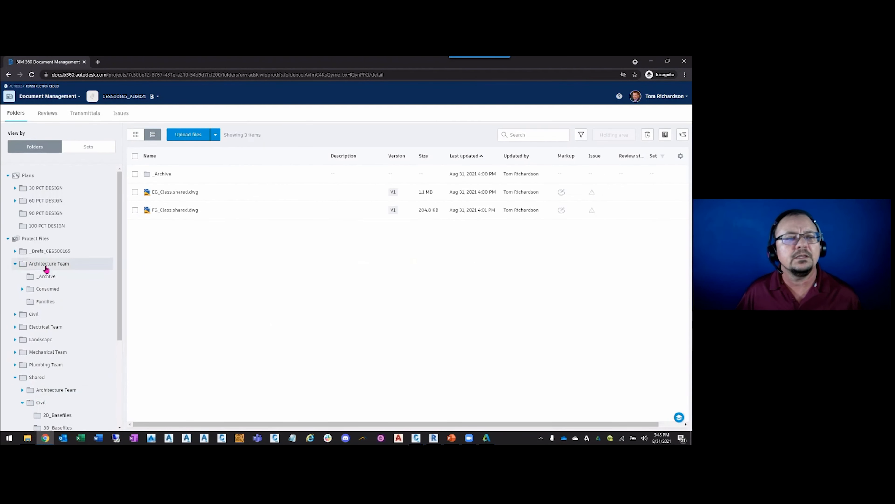
left_click(36, 314)
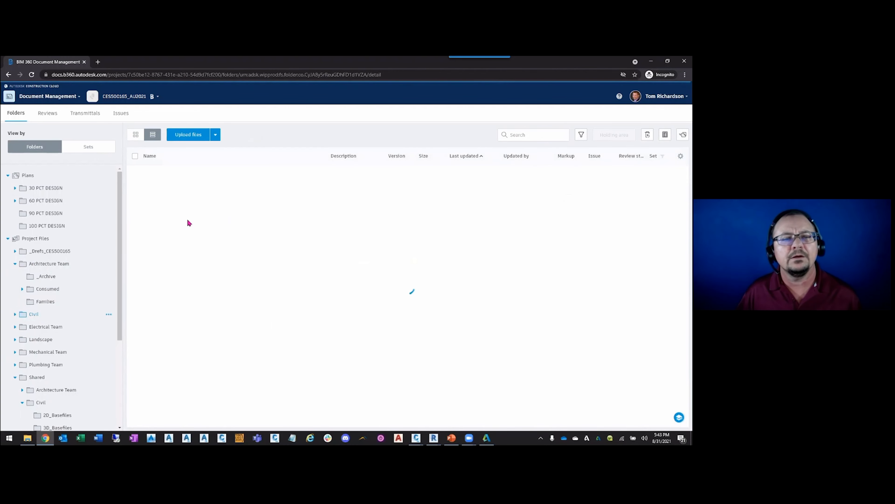
left_click(166, 228)
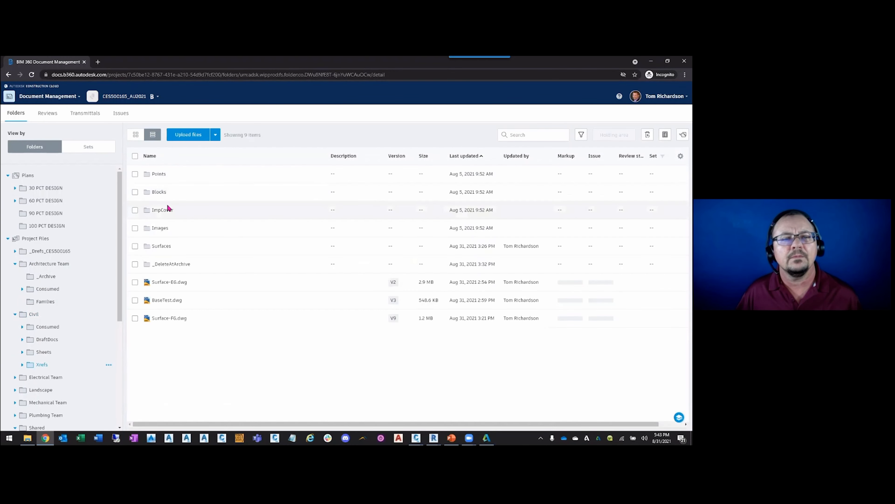
left_click(161, 246)
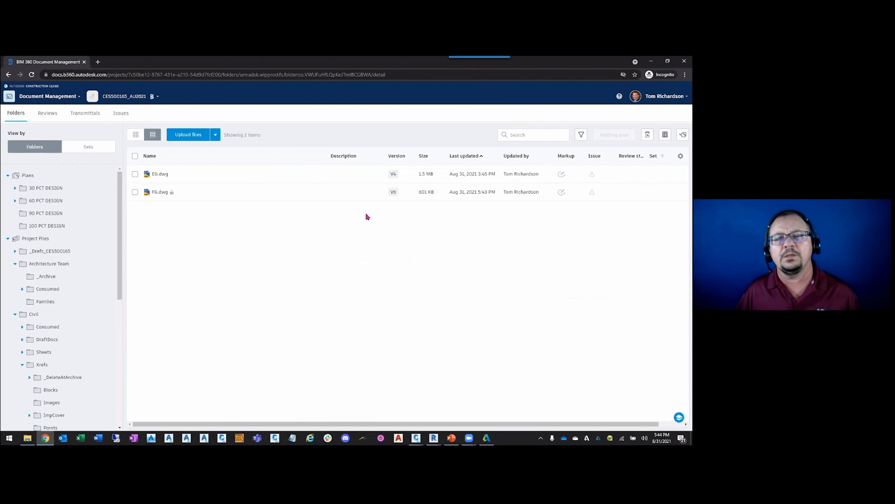
left_click(651, 61)
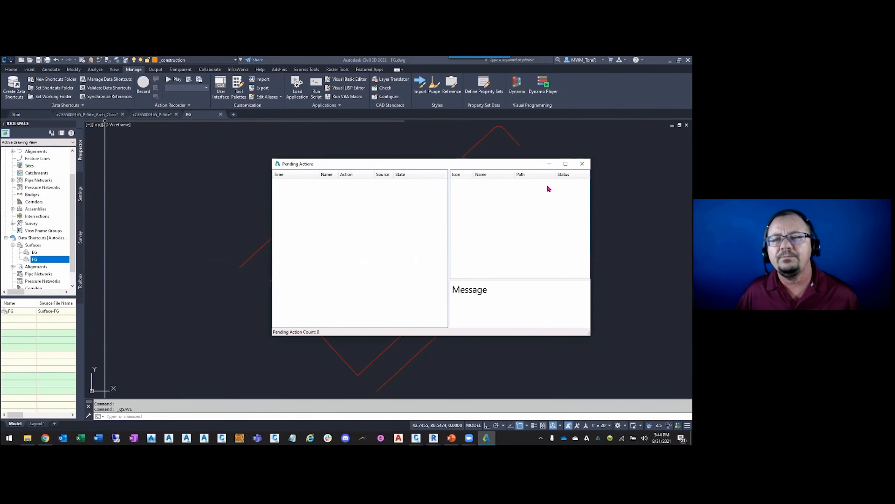
left_click(549, 163)
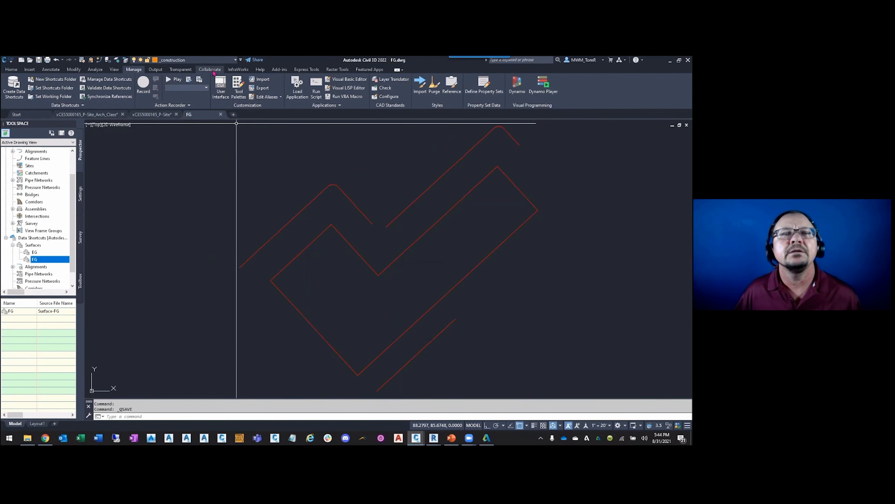
Publish the FG surface as FG.shared.dwg to the project's Shared/Civil/Surfaces folder
left_click(211, 70)
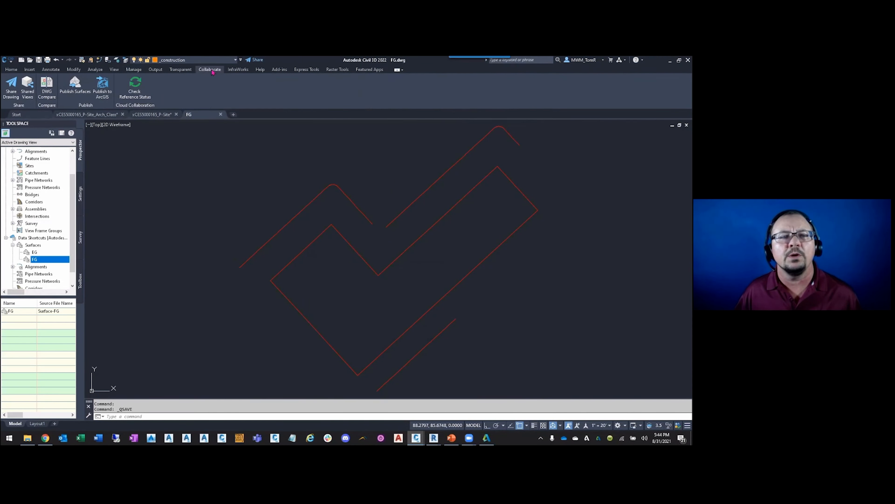
left_click(75, 87)
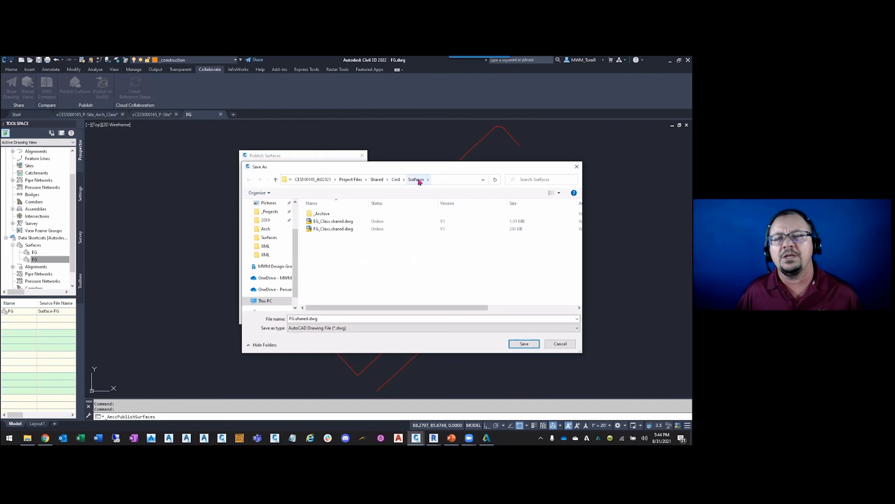
left_click(303, 320)
left_click(295, 319)
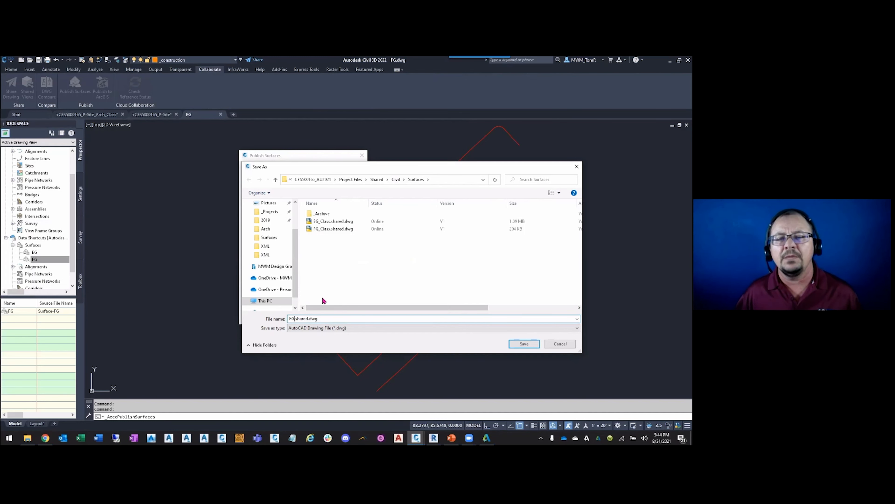
type(".")
key("BackSpace")
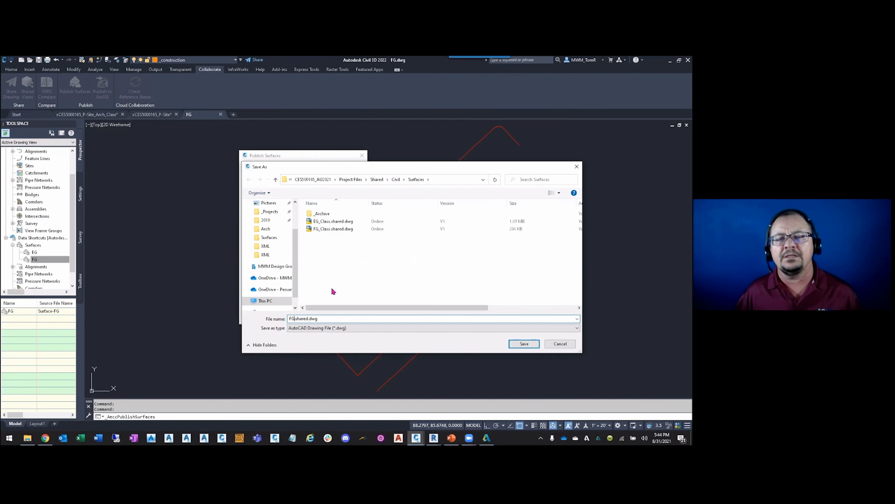
type(".")
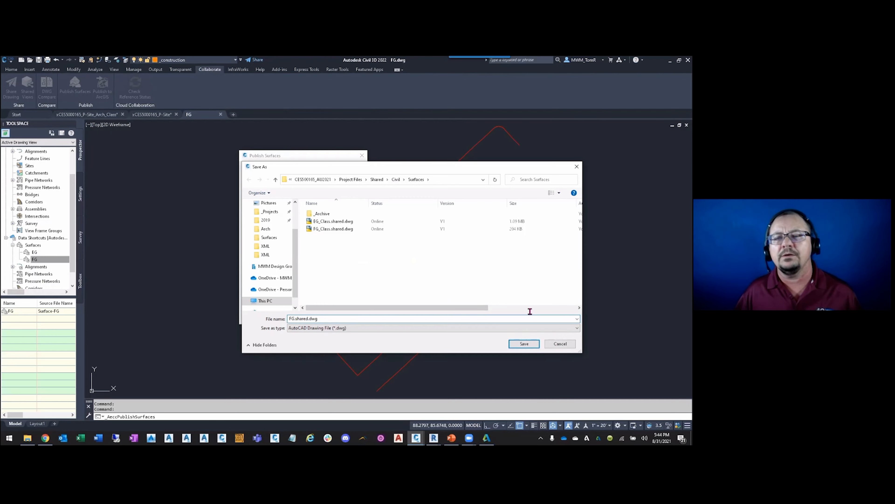
left_click(522, 344)
left_click(522, 344)
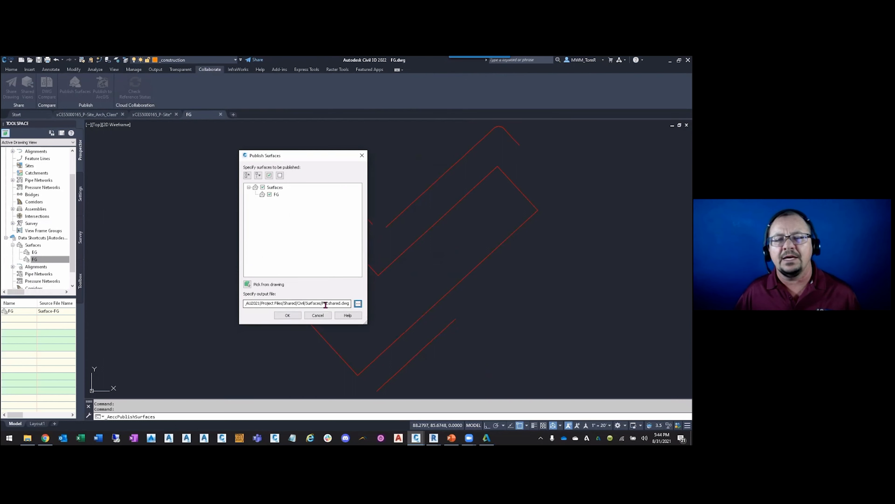
left_click(288, 315)
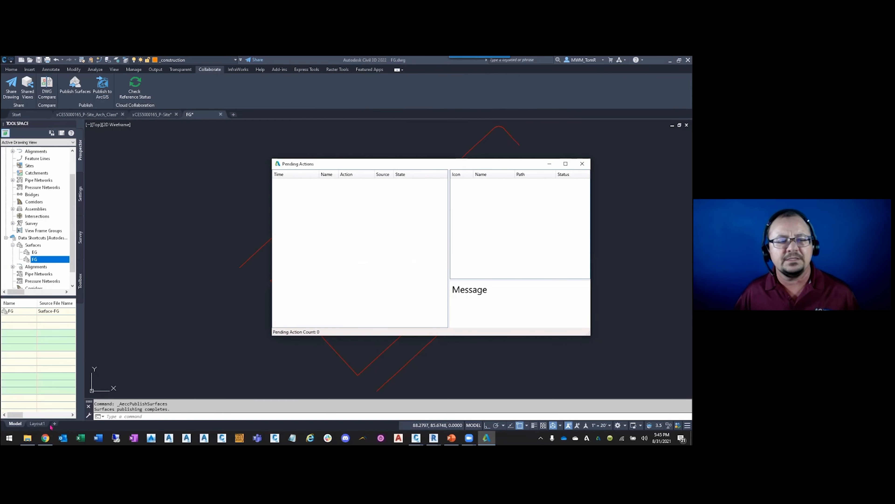
Check BIM 360's Shared > Civil > Surfaces folder for the published FG surface and review Desktop Connector's pending actions
key("alt+Tab")
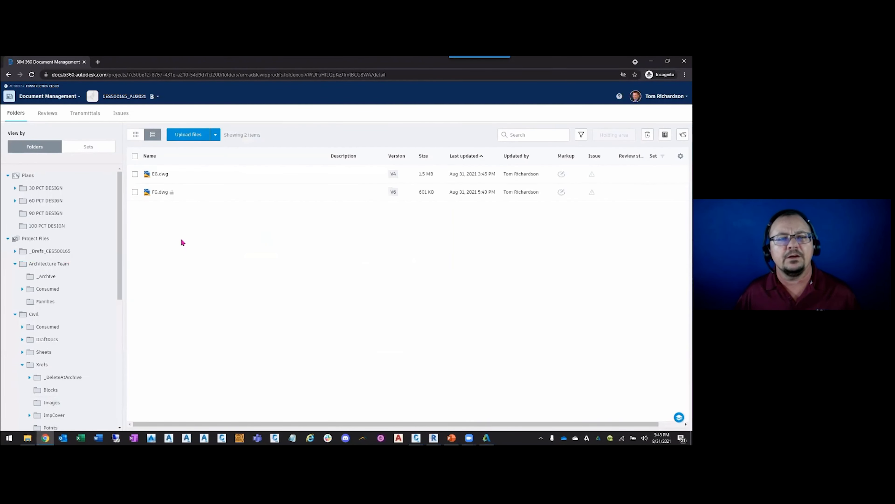
scroll(94, 394, "down", 6)
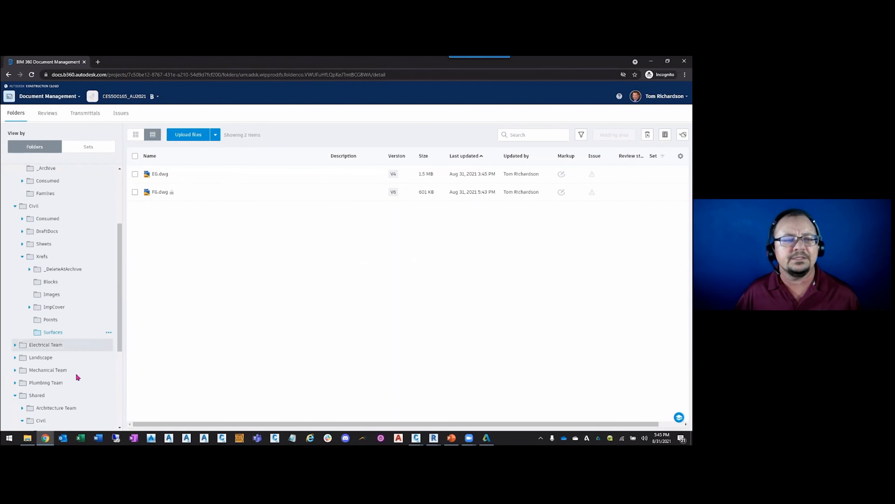
left_click(52, 350)
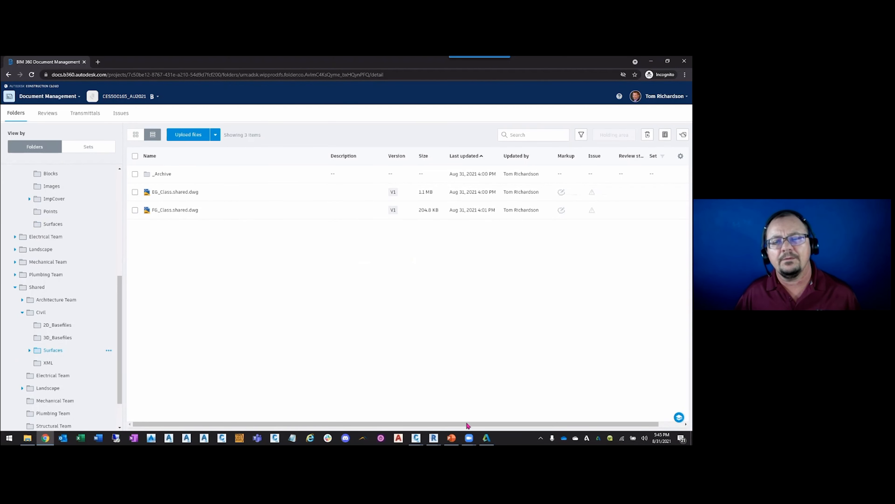
left_click(487, 438)
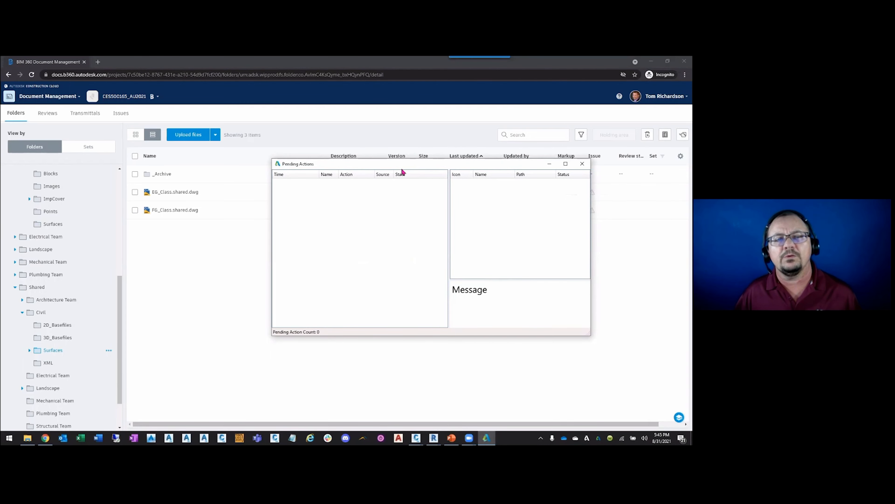
Put away Desktop Connector's Pending Actions window and switch to the FG.dwg drawing in Civil 3D
left_click_drag(402, 168, 399, 232)
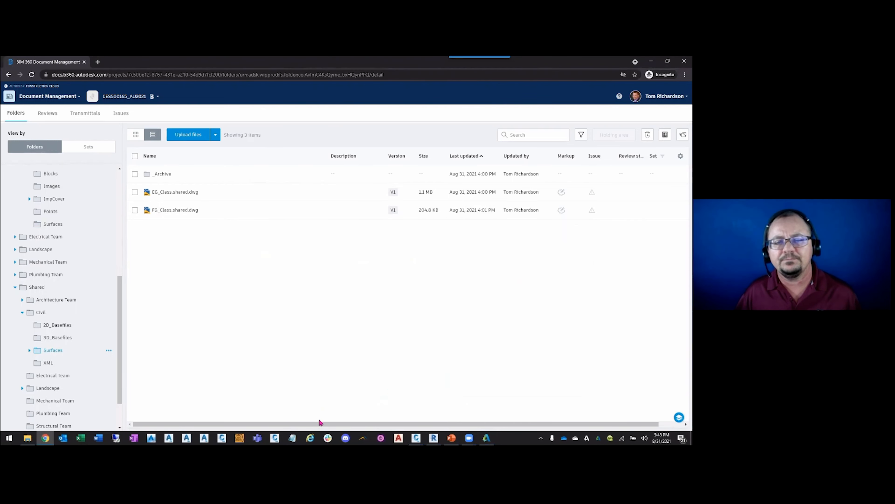
left_click(547, 228)
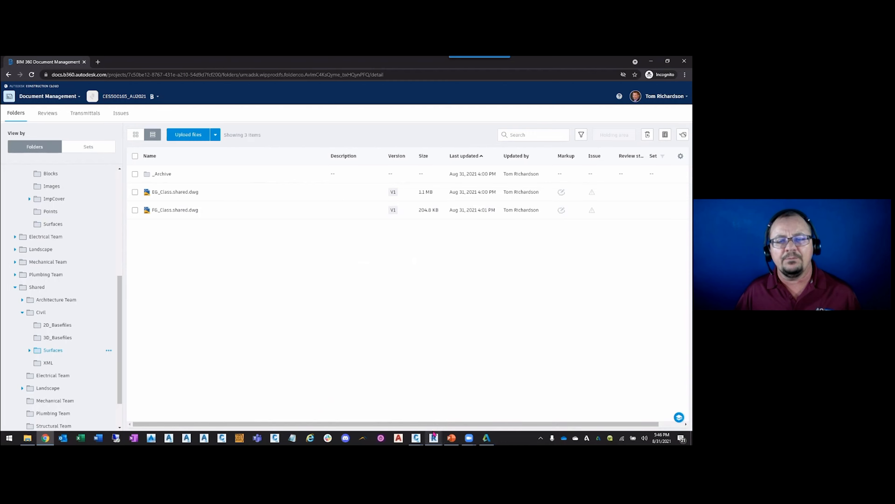
mouse_move(421, 439)
left_click(473, 418)
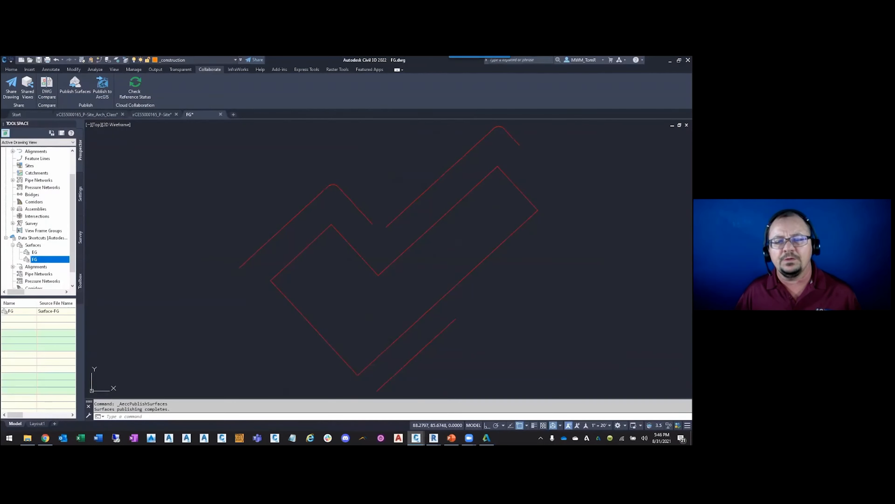
Turn on the Triangles component in the FG surface's style for plan view
left_click(275, 234)
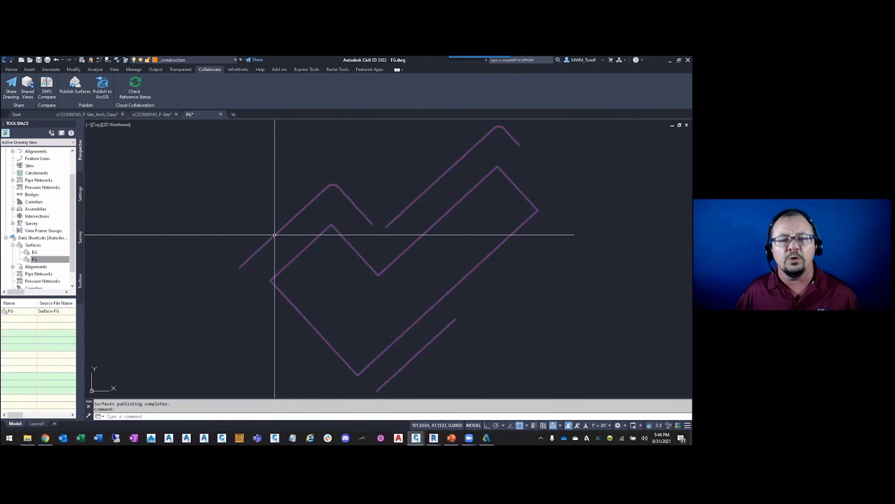
right_click(262, 199)
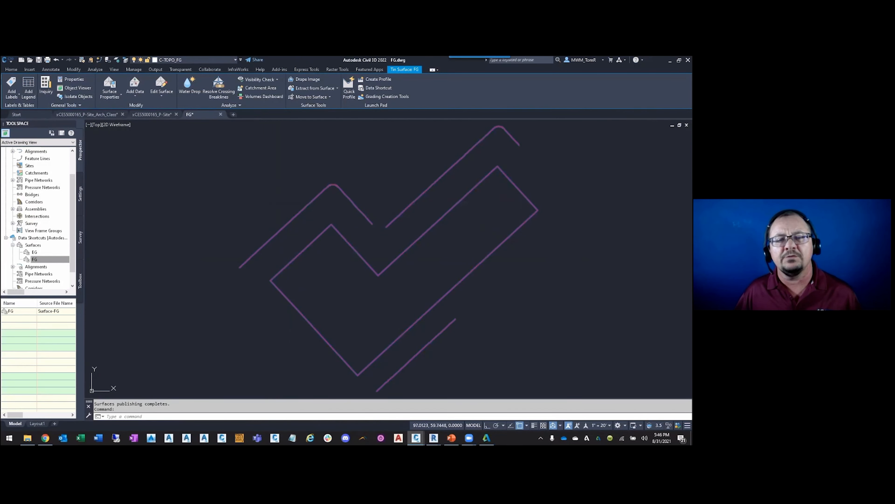
left_click(304, 287)
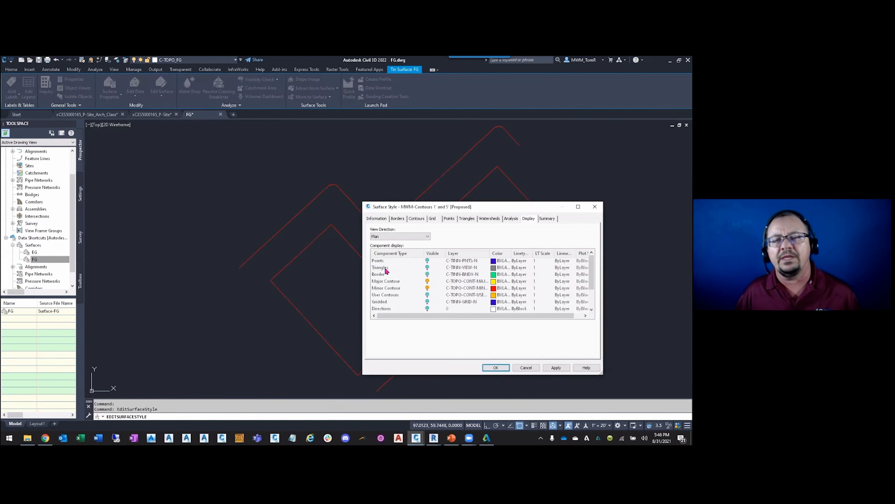
left_click(384, 268)
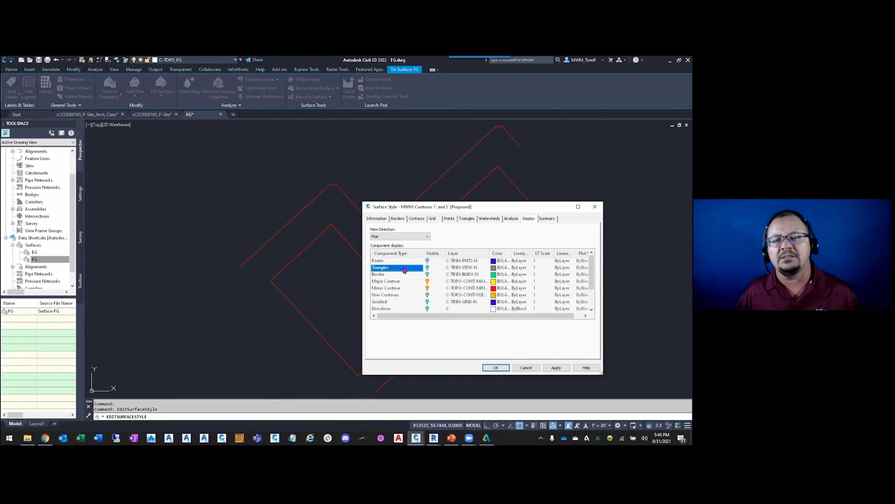
left_click(428, 268)
left_click(496, 368)
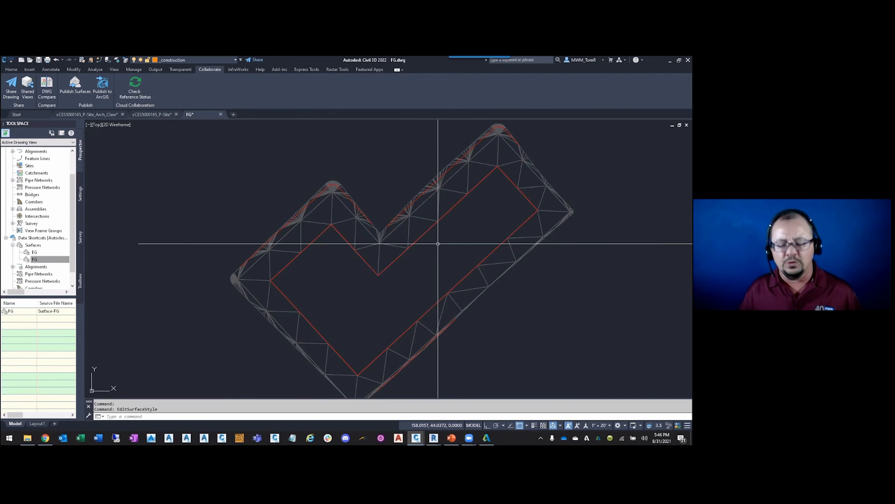
Review the drawing's layers and their colors in the Layer Properties Manager, then close it
type("la")
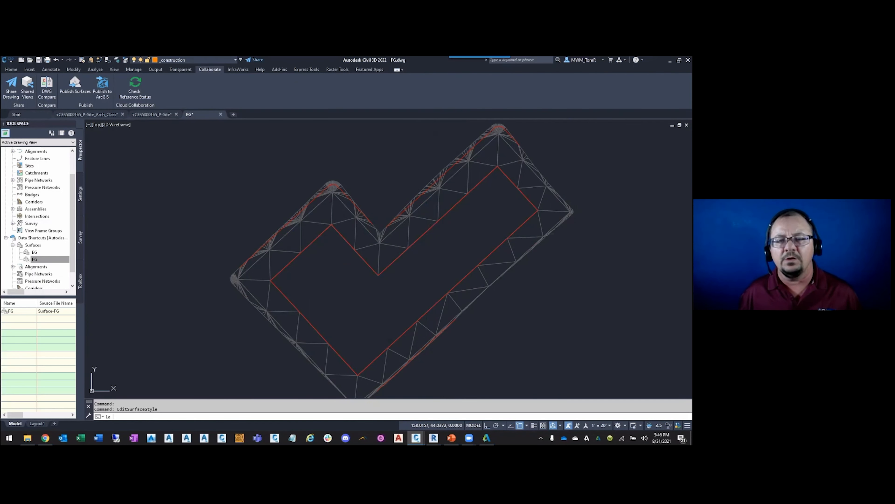
key("Return")
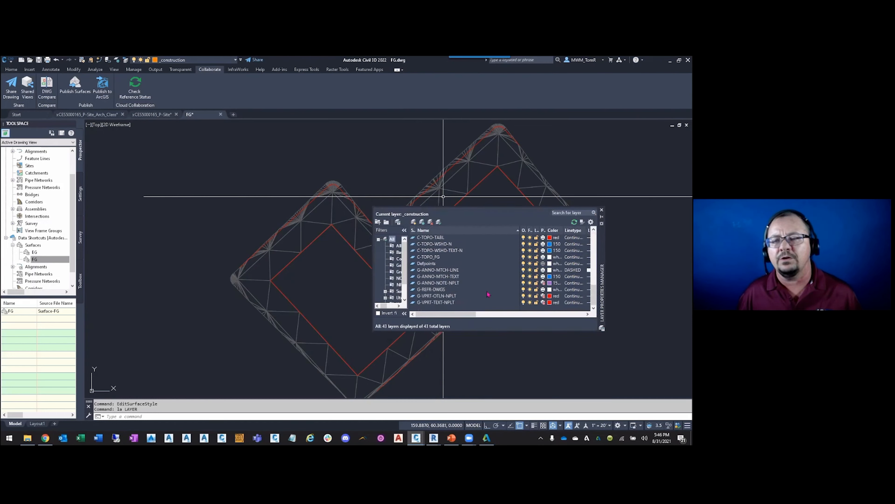
scroll(508, 276, "down", 2)
scroll(508, 276, "up", 5)
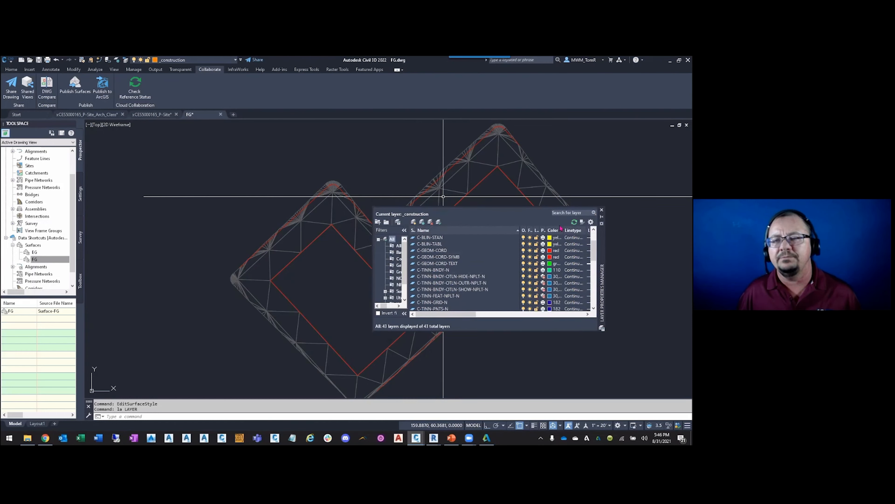
left_click(602, 210)
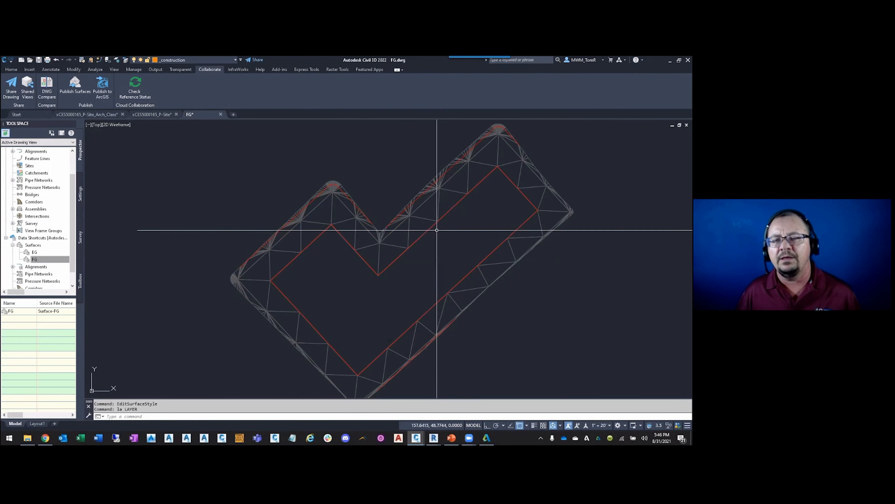
Turn the Triangles component back off in the FG surface's style and deselect the surface
left_click(454, 192)
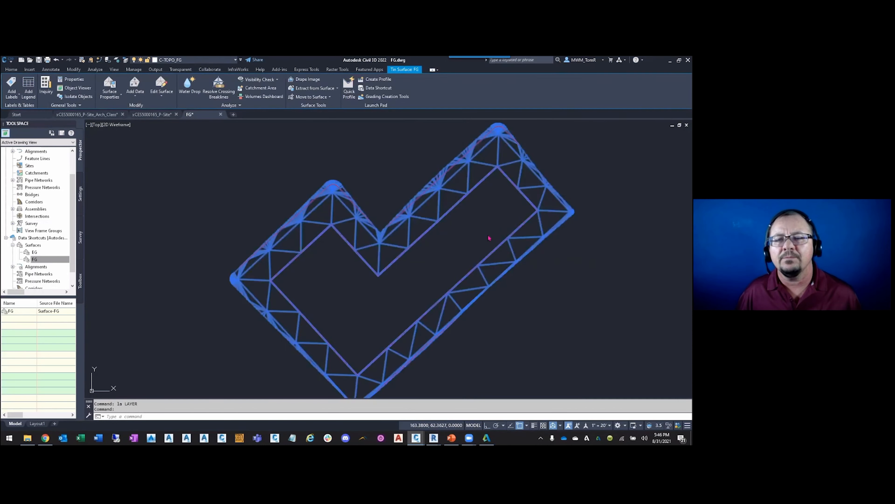
right_click(454, 194)
left_click(482, 282)
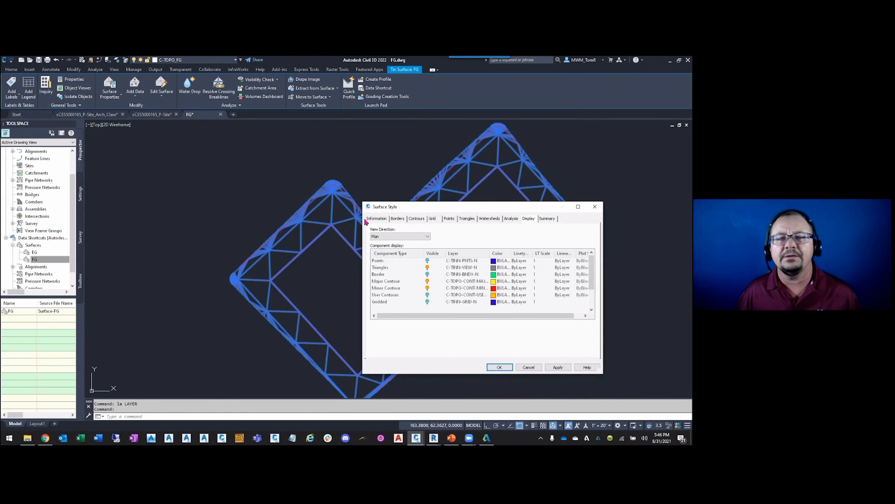
left_click(428, 267)
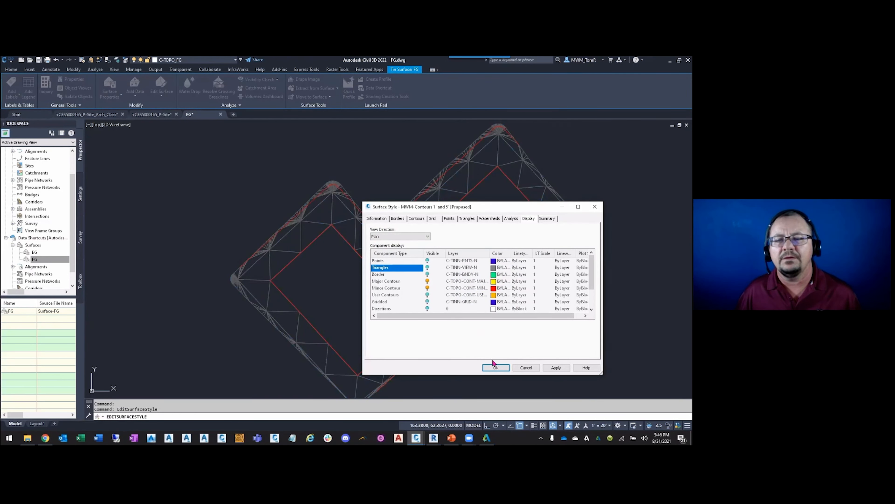
left_click(495, 368)
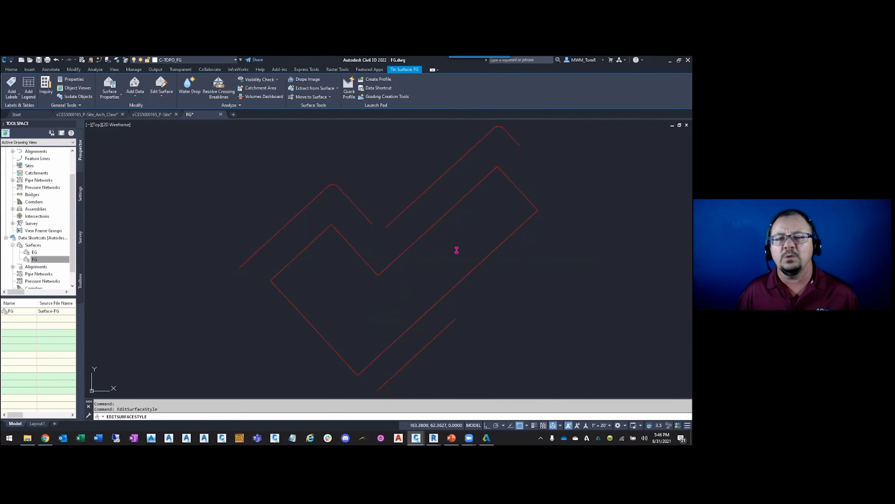
key("Escape")
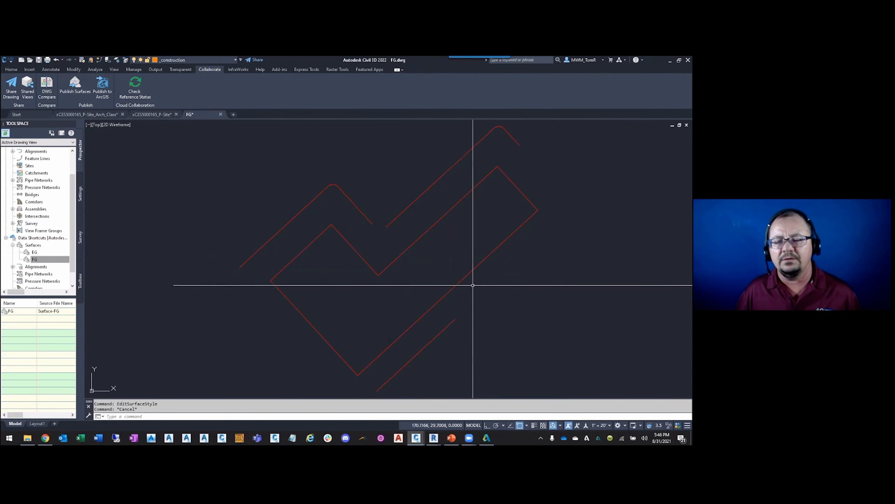
mouse_move(435, 442)
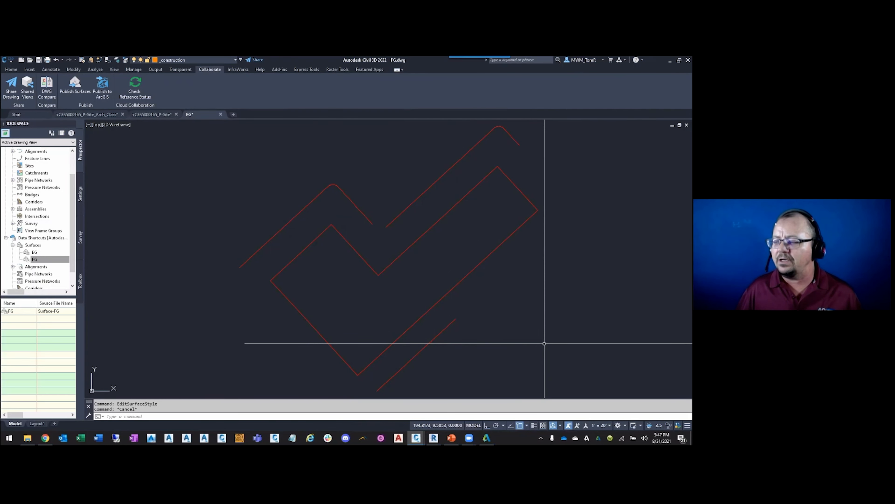
key("alt+Tab")
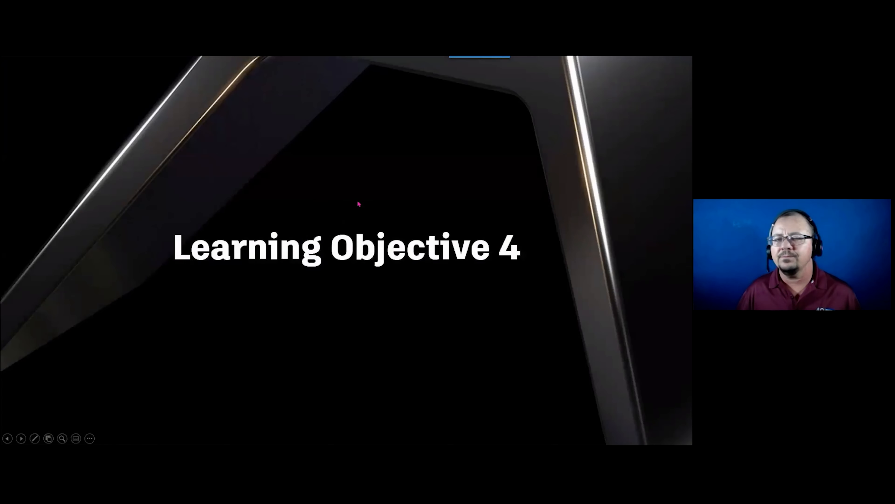
left_click(374, 250)
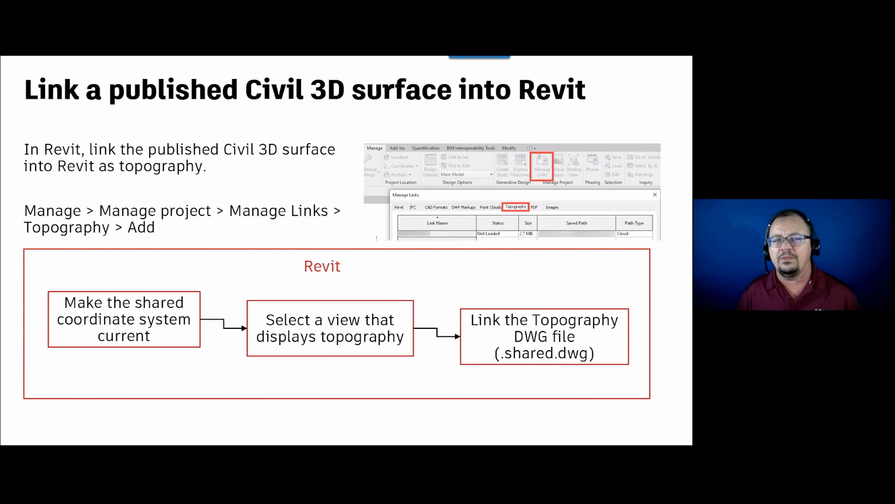
key("Right")
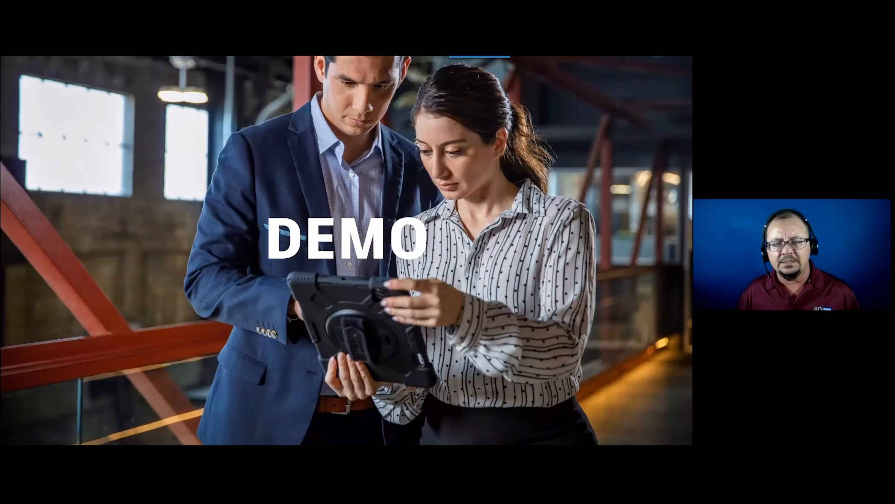
Switch to Revit and check the Topography subcategories' visibility in the Site floor plan's Visibility/Graphic Overrides
key("alt+Tab")
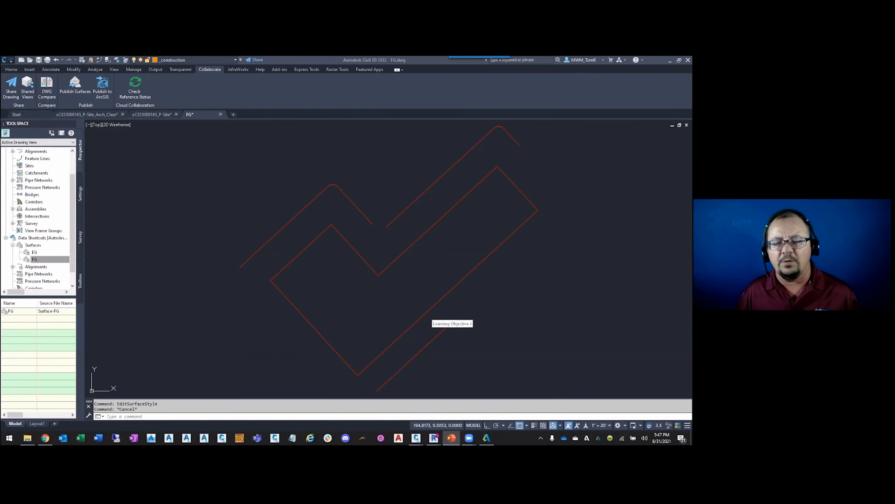
left_click(474, 401)
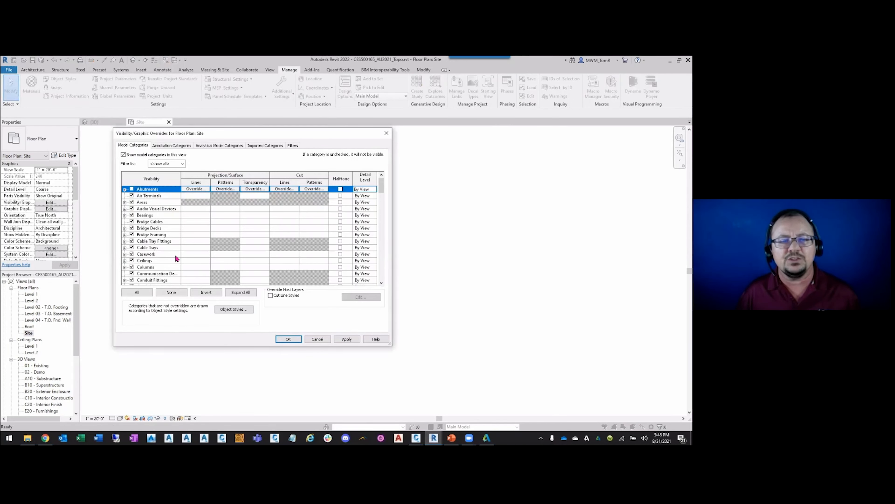
scroll(161, 254, "down", 3)
scroll(157, 261, "down", 12)
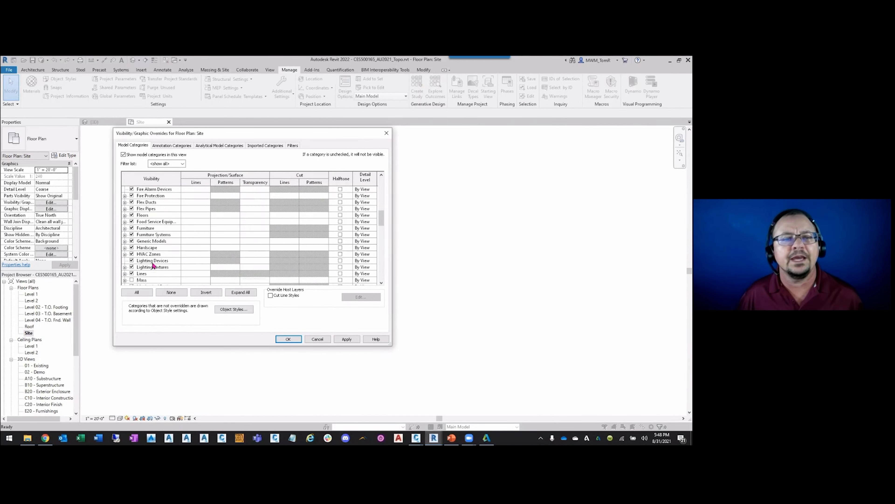
scroll(152, 267, "down", 6)
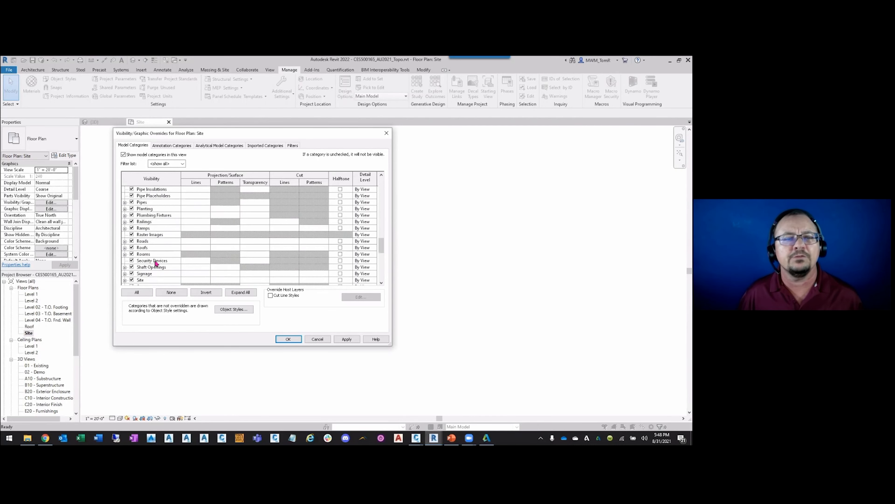
scroll(148, 274, "down", 5)
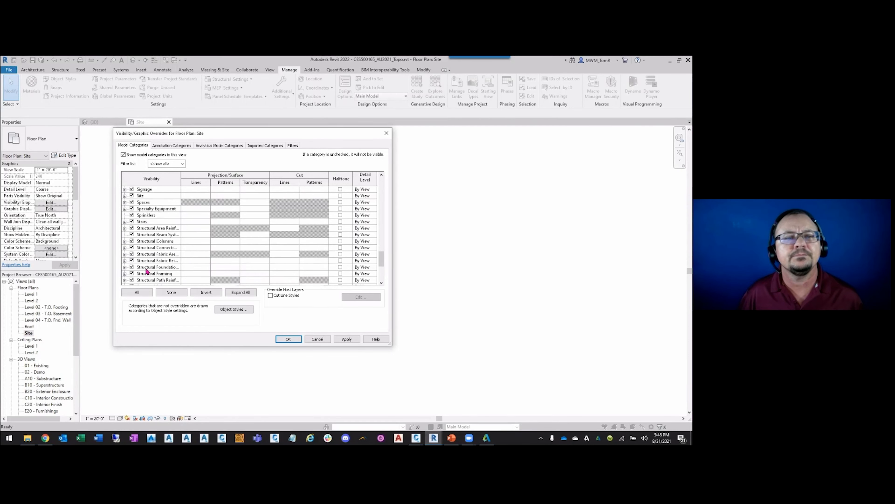
left_click(125, 267)
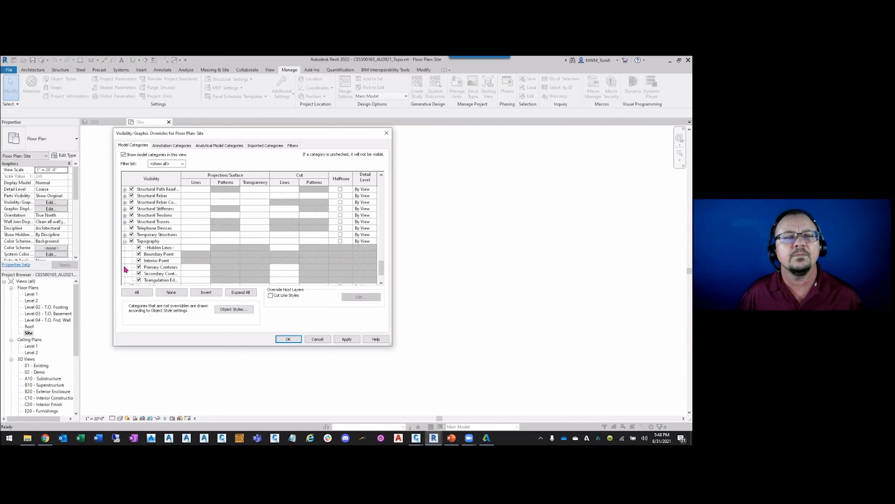
scroll(156, 270, "down", 1)
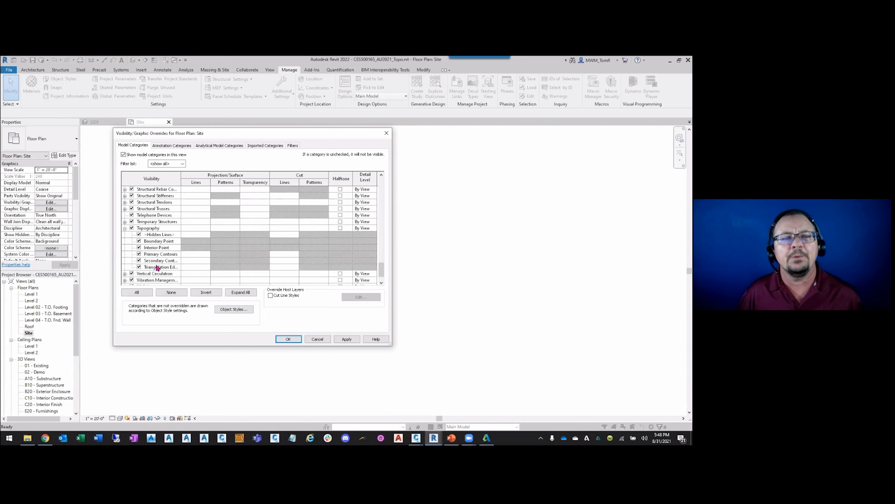
left_click(289, 339)
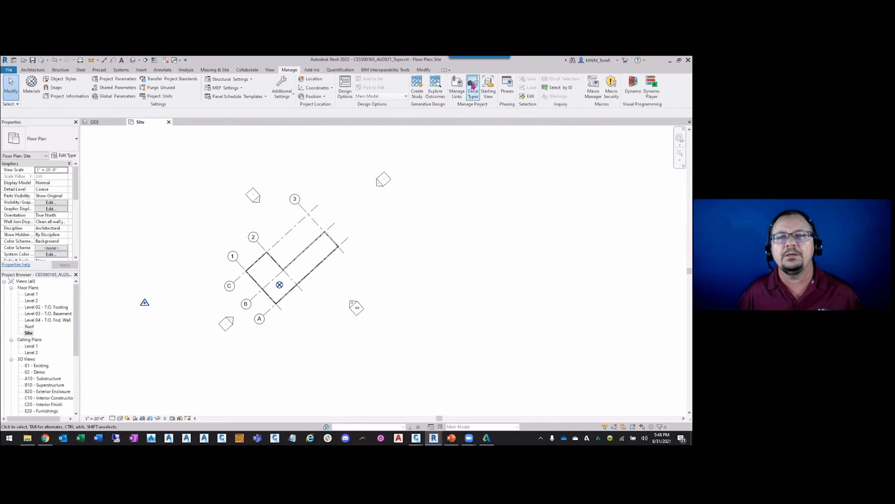
Link the FG_Class surface from the project's Shared/Civil/Surfaces cloud folder as topography, accepting the differing coordinate systems notice
left_click(457, 88)
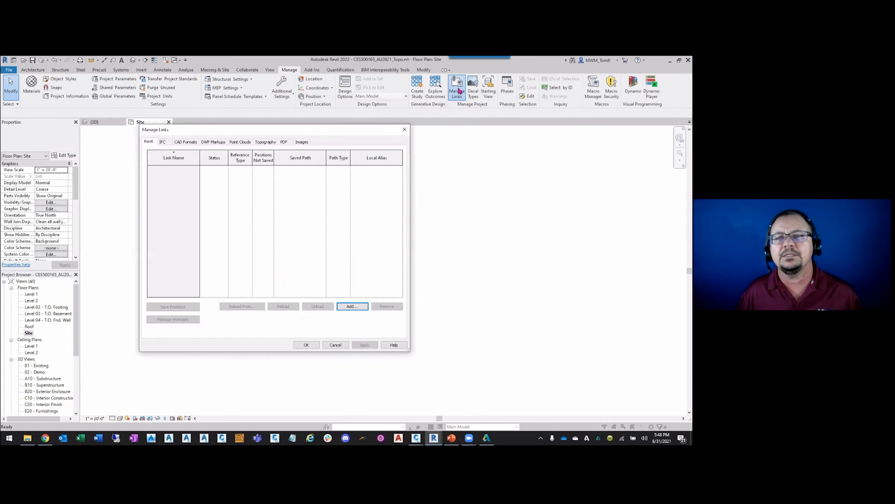
left_click(266, 143)
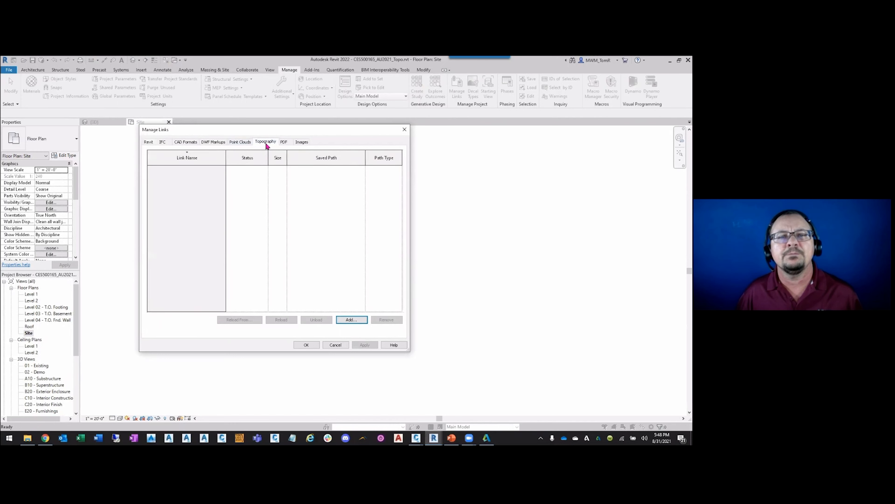
left_click(364, 322)
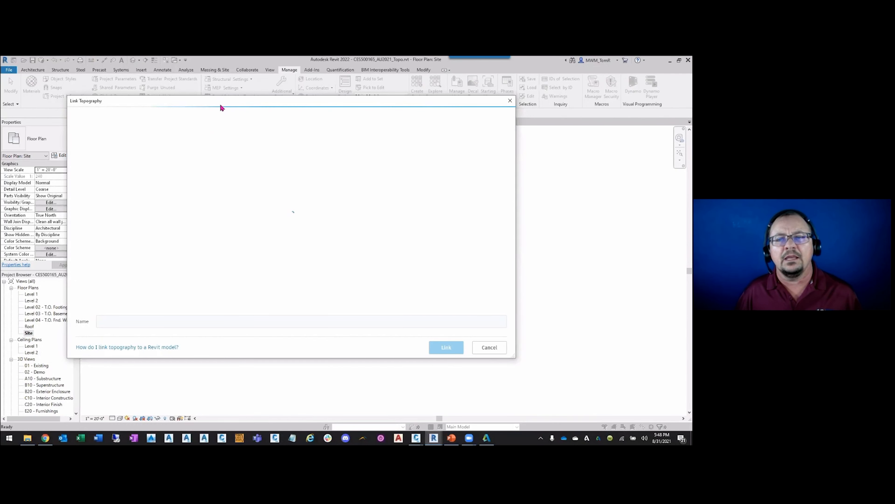
left_click_drag(220, 103, 318, 121)
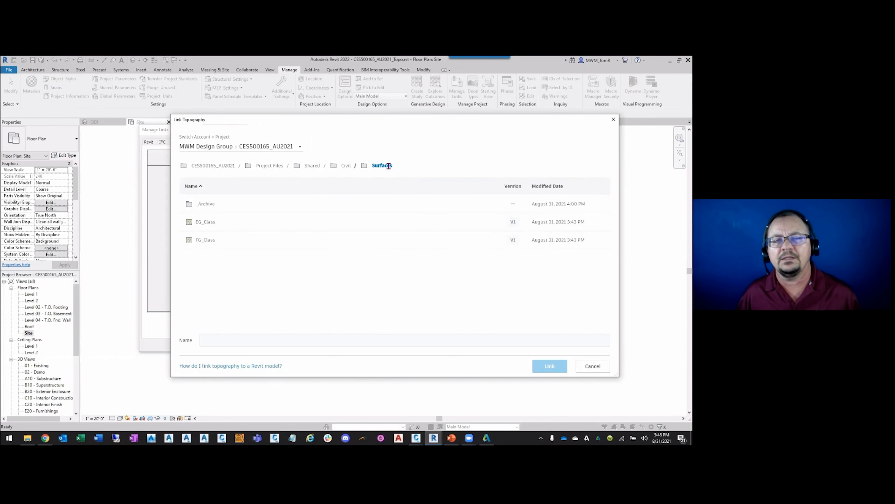
left_click(207, 244)
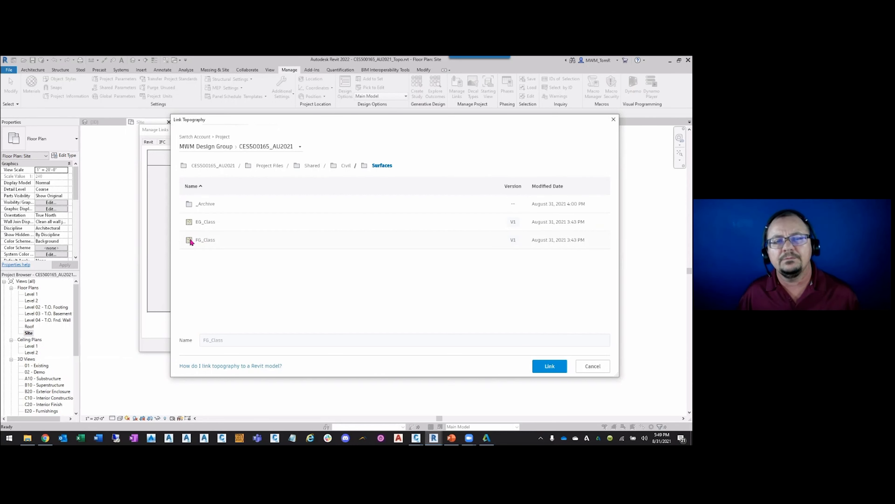
left_click(549, 366)
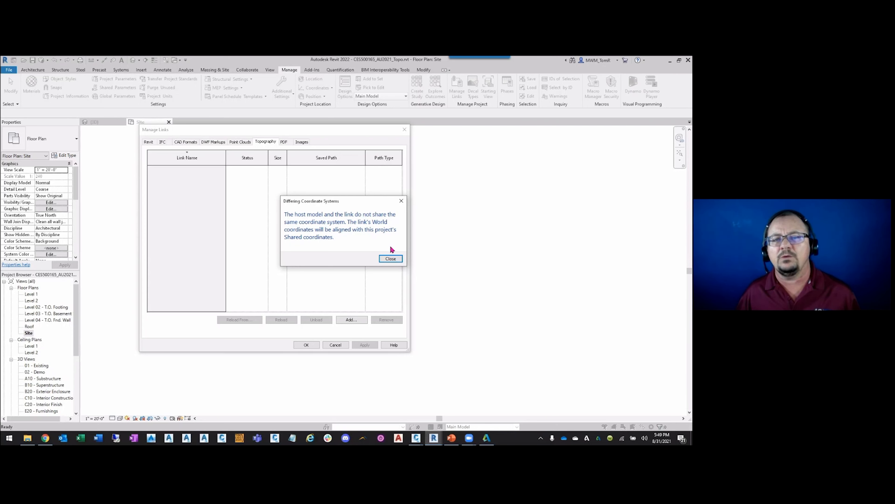
left_click(390, 259)
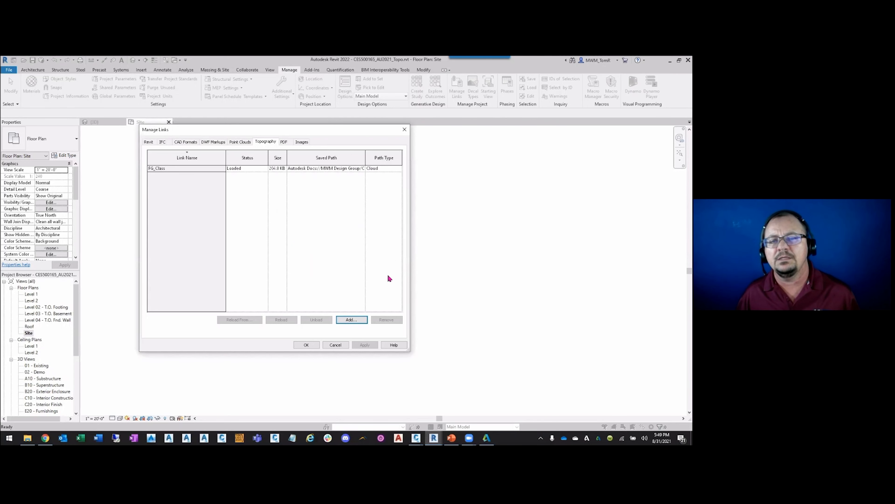
left_click(311, 345)
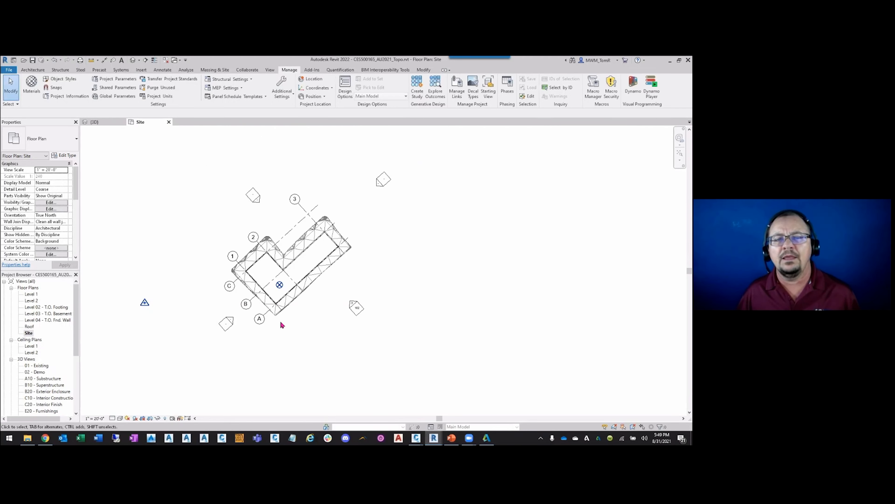
Examine how the linked FG_Class topography fits the building walls at the inner corner in the Site plan, then deselect it
scroll(273, 258, "up", 5)
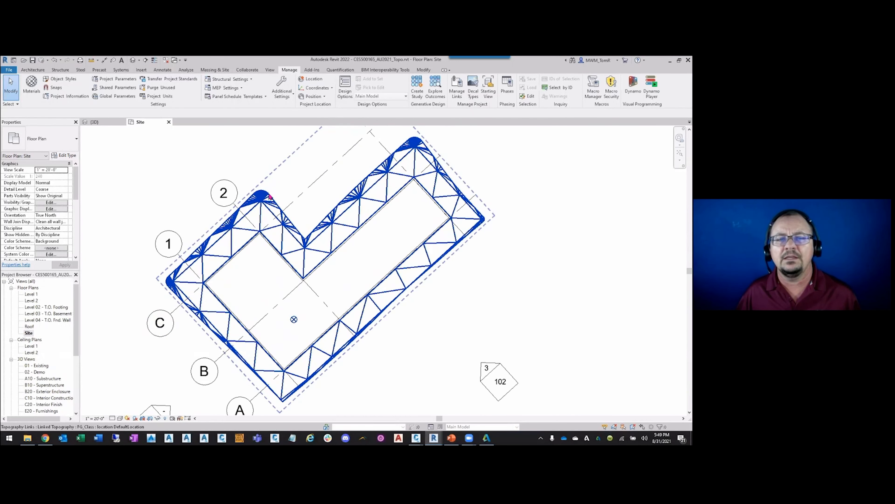
scroll(302, 282, "up", 2)
scroll(301, 282, "up", 3)
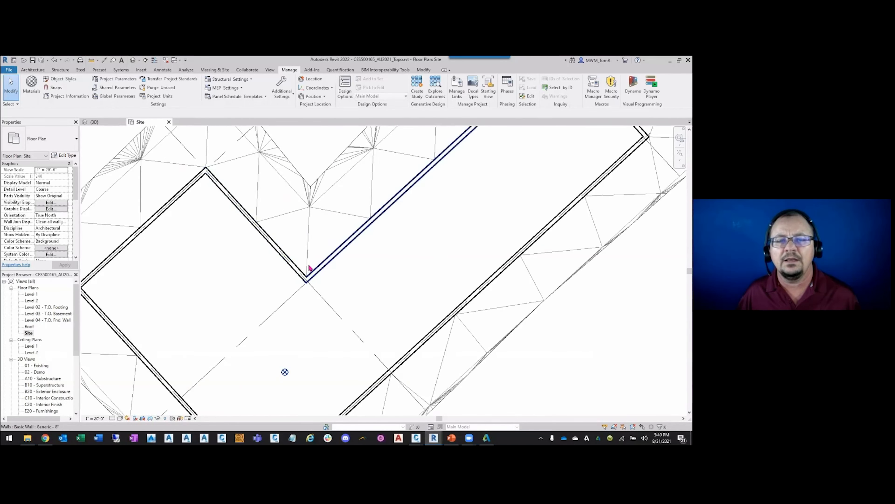
left_click(309, 284)
scroll(309, 285, "up", 2)
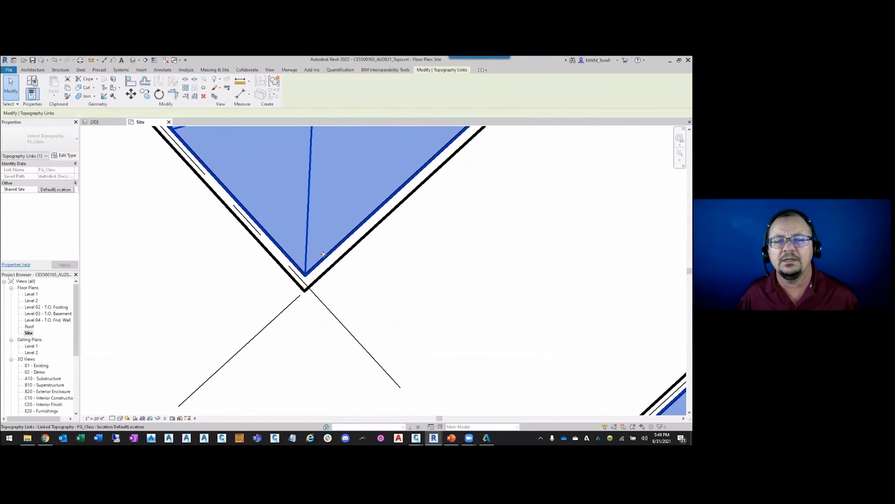
scroll(278, 251, "down", 5)
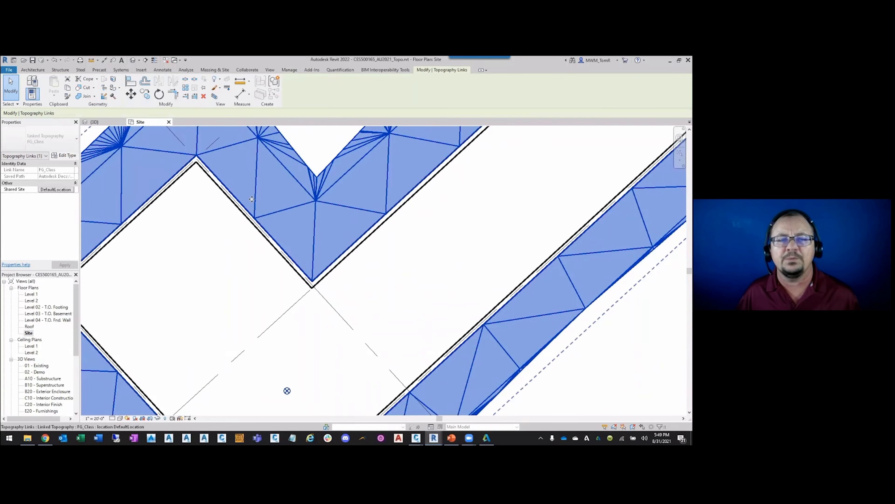
scroll(474, 280, "down", 6)
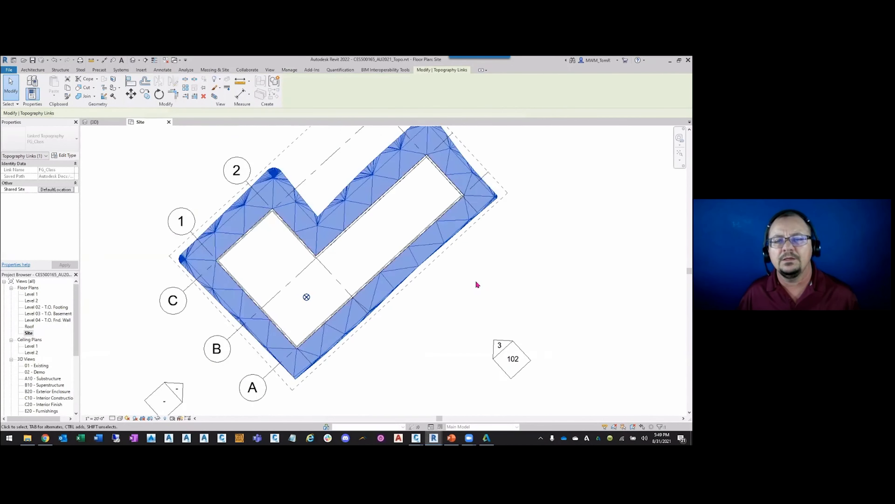
middle_click_drag(565, 296, 553, 306)
left_click(546, 299)
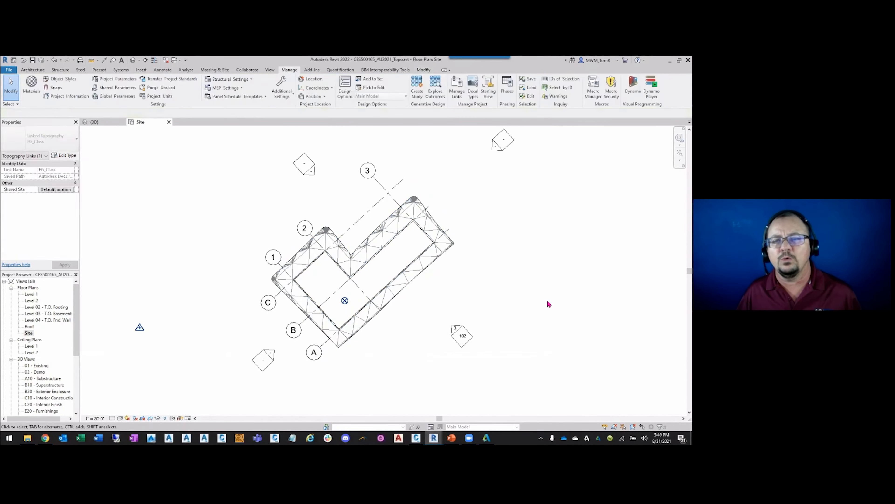